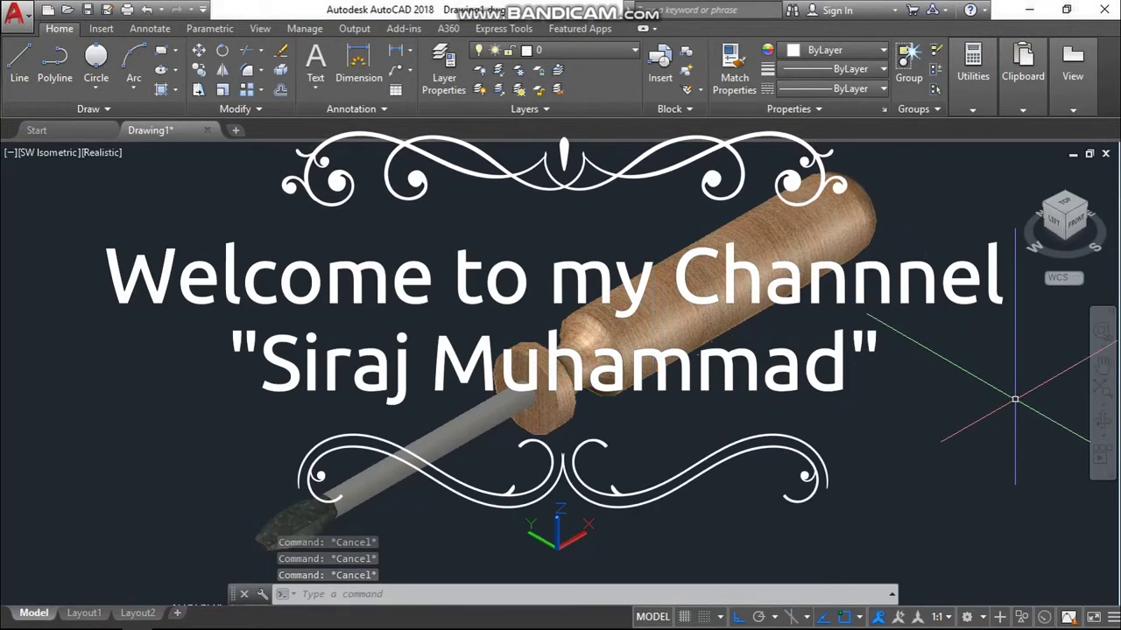
# Step: With Ortho on, draw a 10-unit line near the canvas centre
pyautogui.moveTo(523, 457)
pyautogui.keyDown('shift'); pyautogui.mouseDown(button='middle')
pyautogui.moveTo(558, 374)
pyautogui.moveTo(560, 420)
pyautogui.moveTo(525, 412)
pyautogui.moveTo(760, 371)
pyautogui.mouseUp(button='middle'); pyautogui.keyUp('shift')
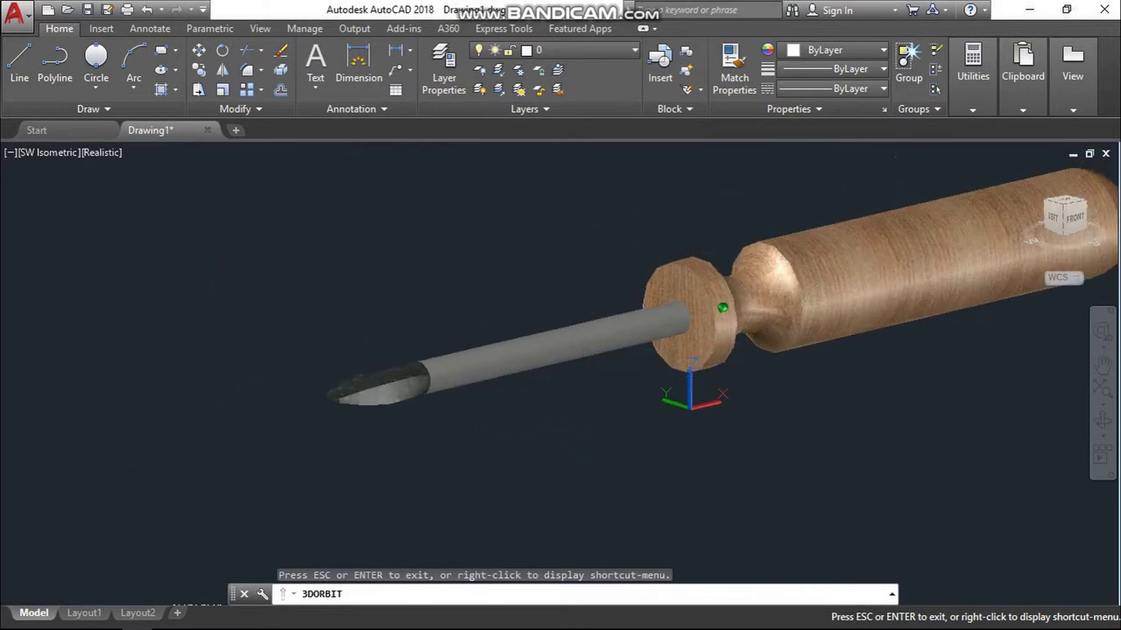
pyautogui.write('z')
pyautogui.press('Return')
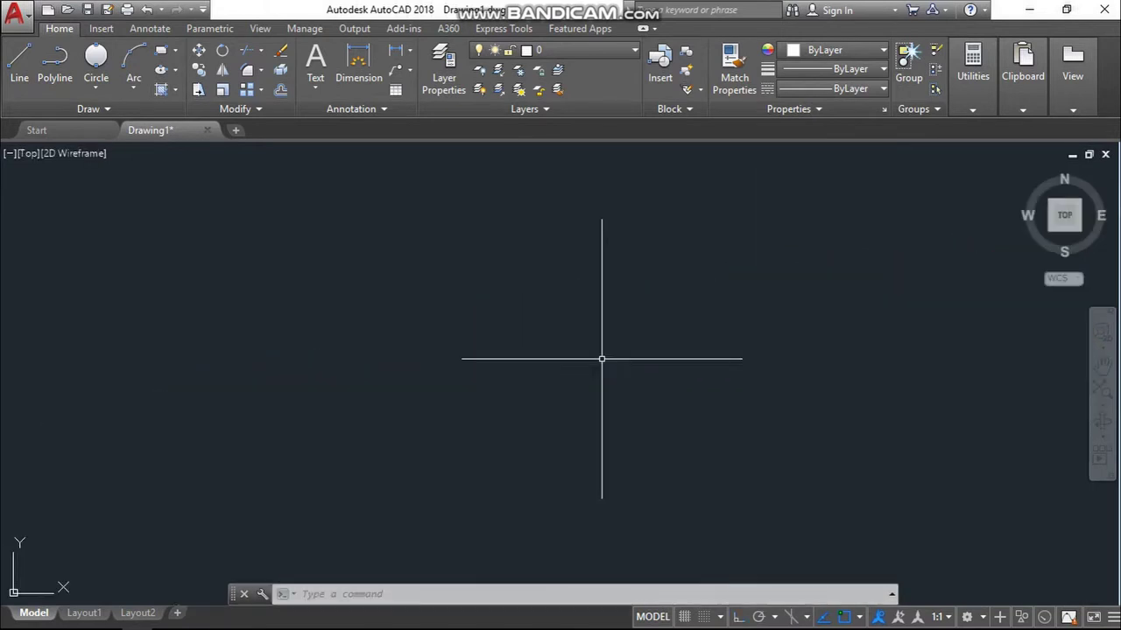
pyautogui.press('Escape')
pyautogui.press('Escape')
pyautogui.press('Escape')
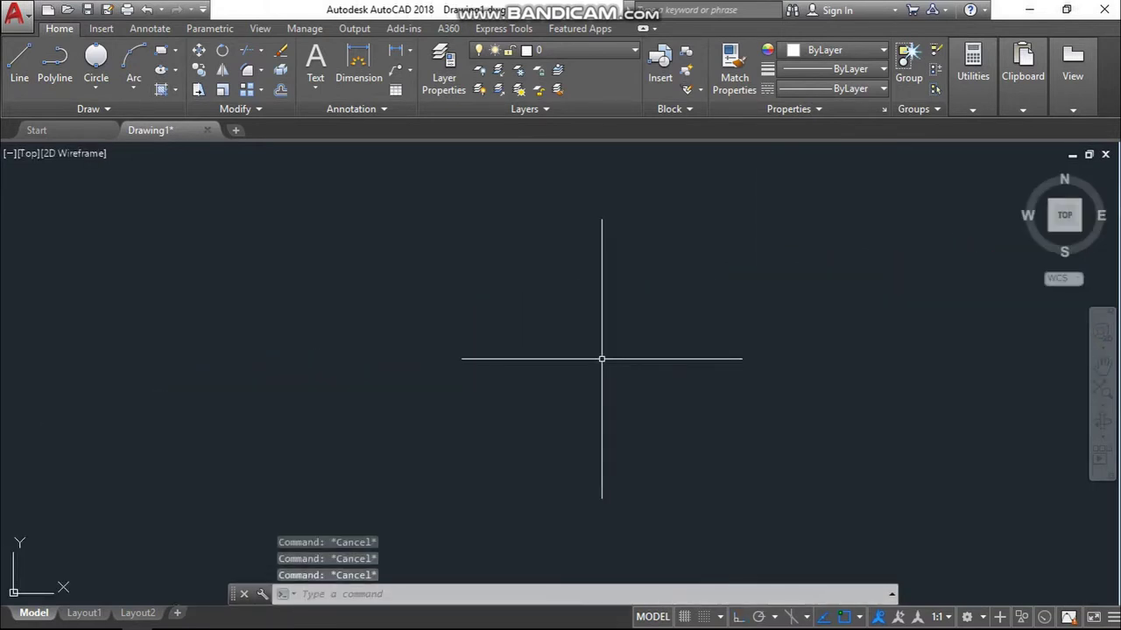
pyautogui.write('c')
pyautogui.press('Return')
pyautogui.click(437, 372)
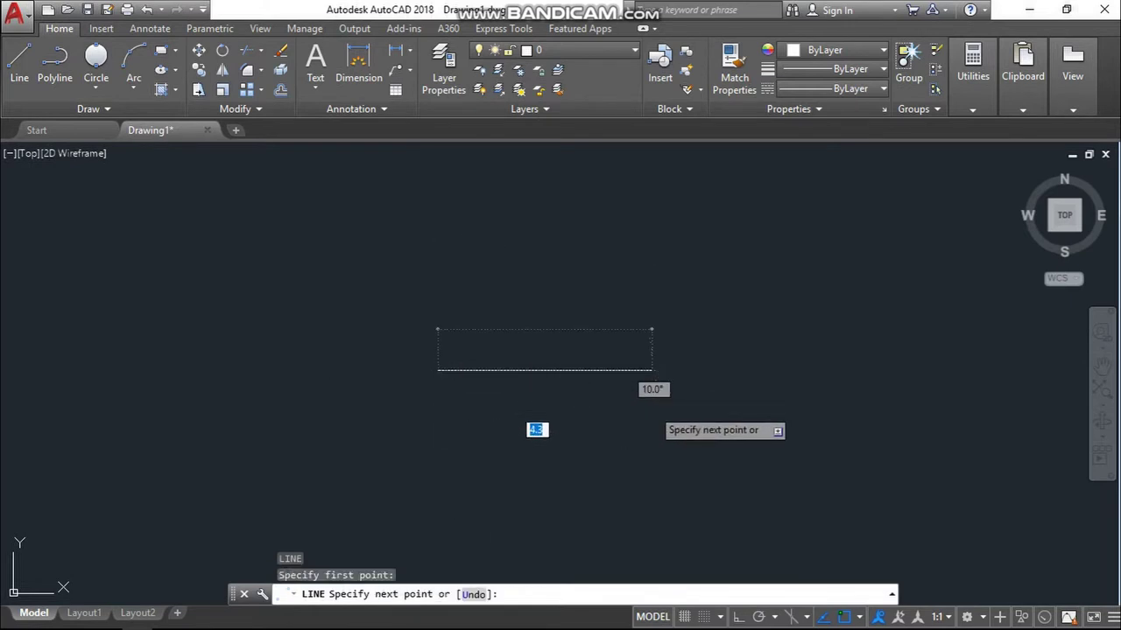
pyautogui.press('F8')
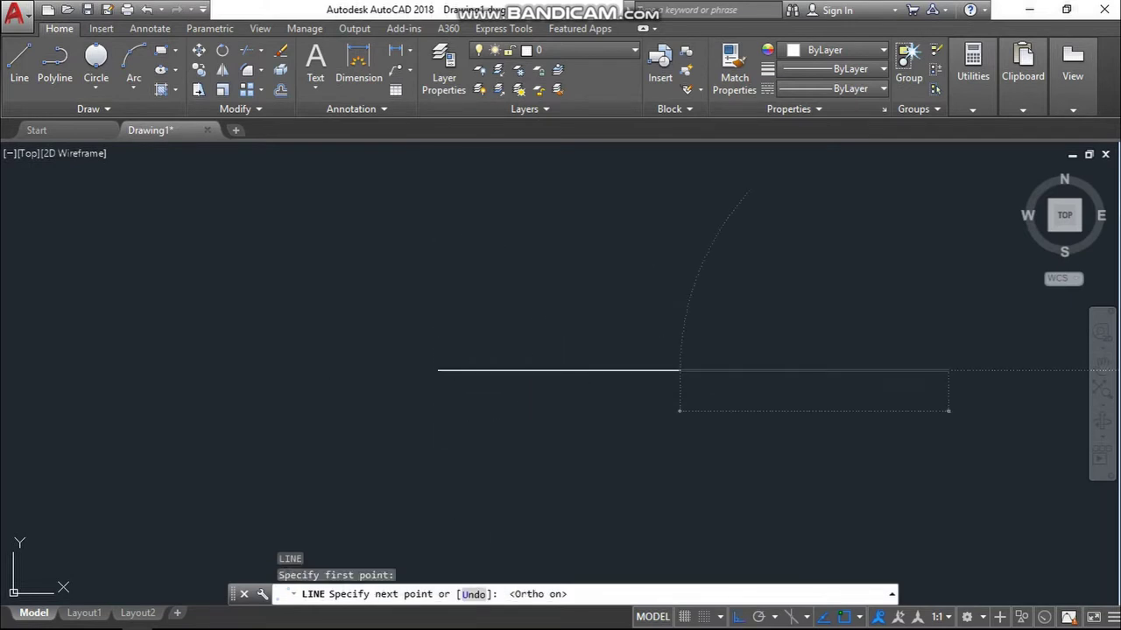
pyautogui.write('10')
pyautogui.press('Return')
pyautogui.press('Escape')
pyautogui.press('Escape')
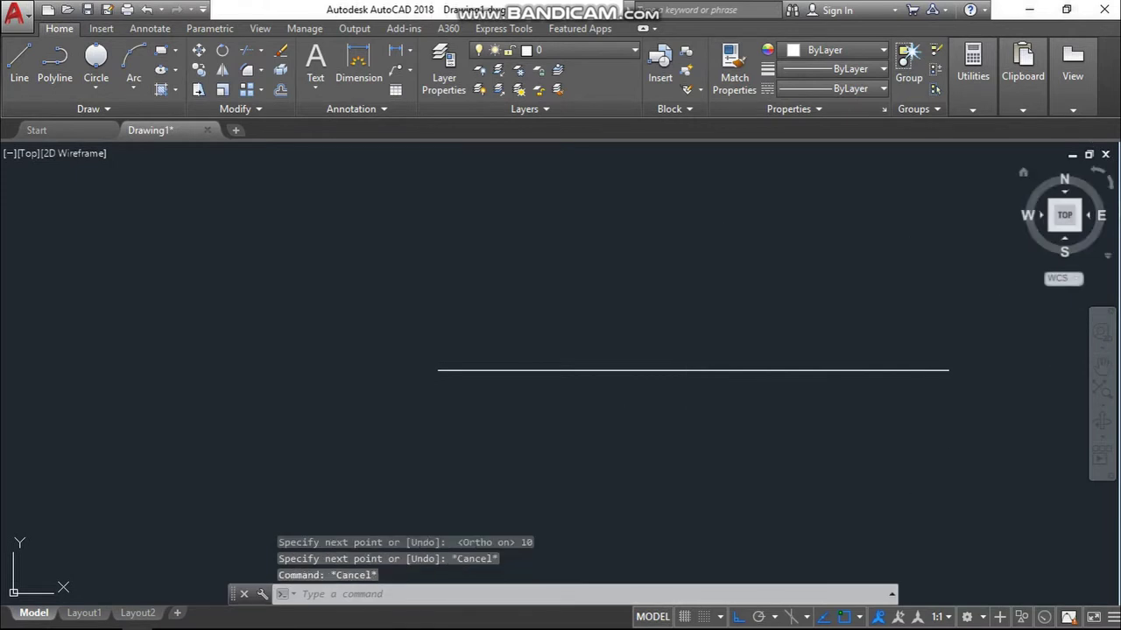
# Step: In SW Isometric, start the outline with 1- and 8-unit segments from the line's upper end
pyautogui.click(1050, 228)
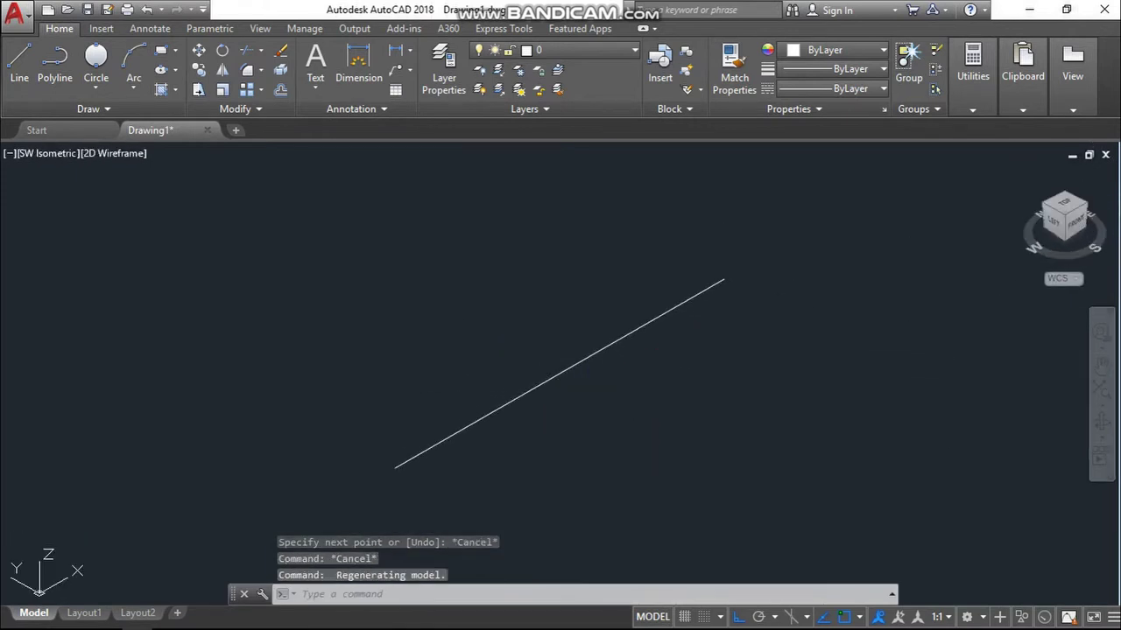
pyautogui.press('l')
pyautogui.press('Return')
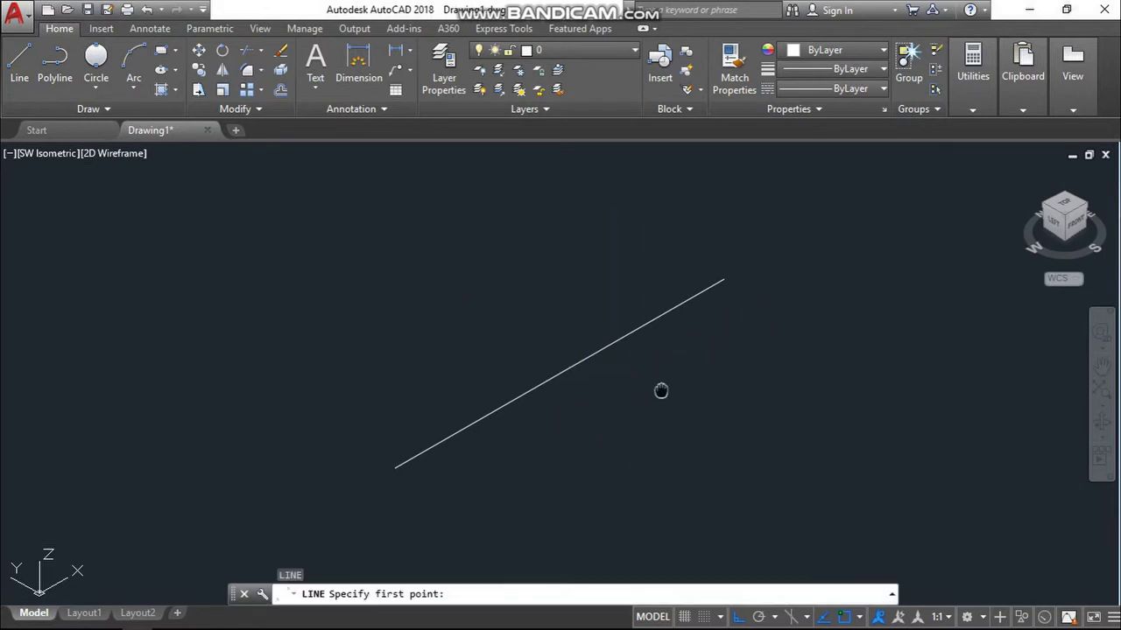
pyautogui.moveTo(660, 391); pyautogui.dragTo(516, 428, button='middle')
pyautogui.click(580, 317)
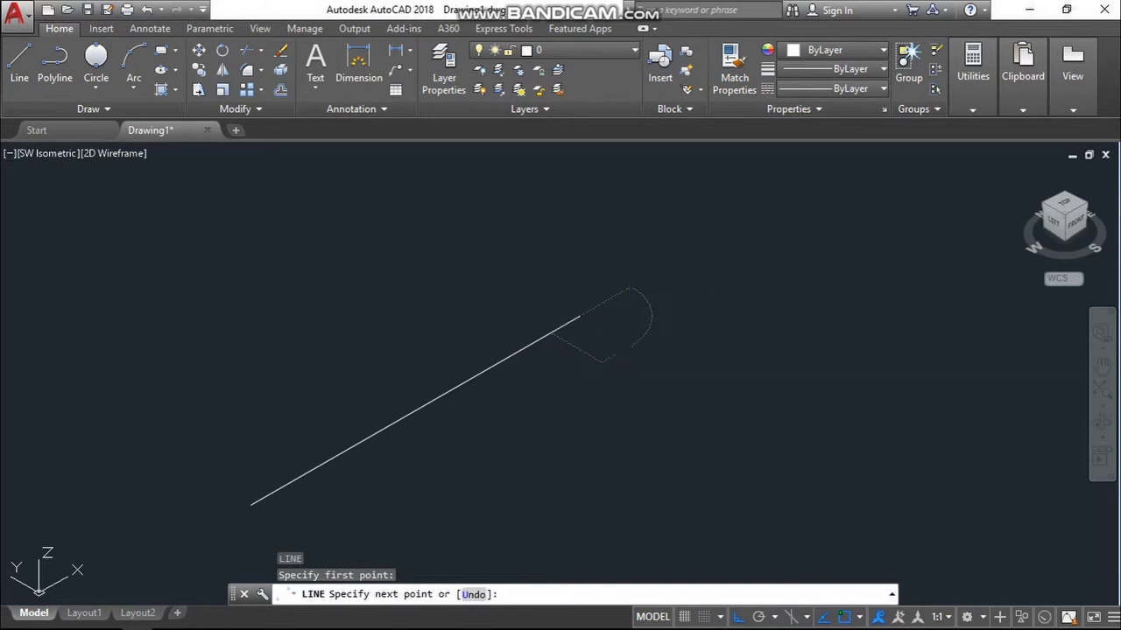
pyautogui.write('1')
pyautogui.press('Return')
pyautogui.moveTo(625, 349)
pyautogui.mouseDown(button='middle')
pyautogui.moveTo(569, 370)
pyautogui.moveTo(616, 338)
pyautogui.mouseUp(button='middle')
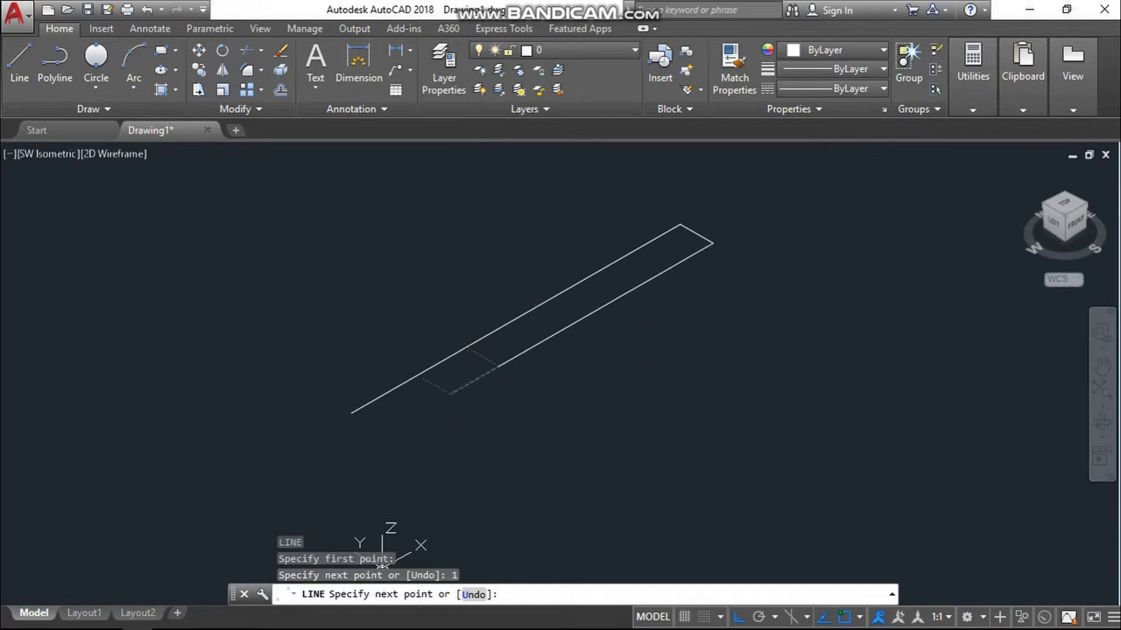
pyautogui.press('Return')
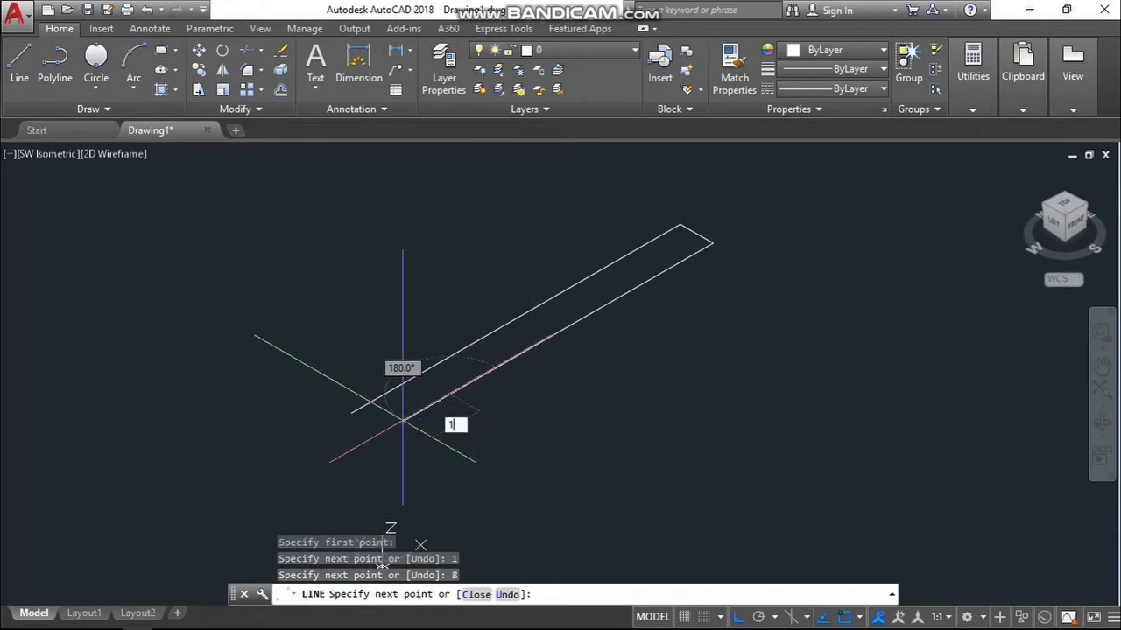
# Step: Add the 1.5- and 0.5-unit segments and close the long narrow outline
pyautogui.write('1.5')
pyautogui.press('Return')
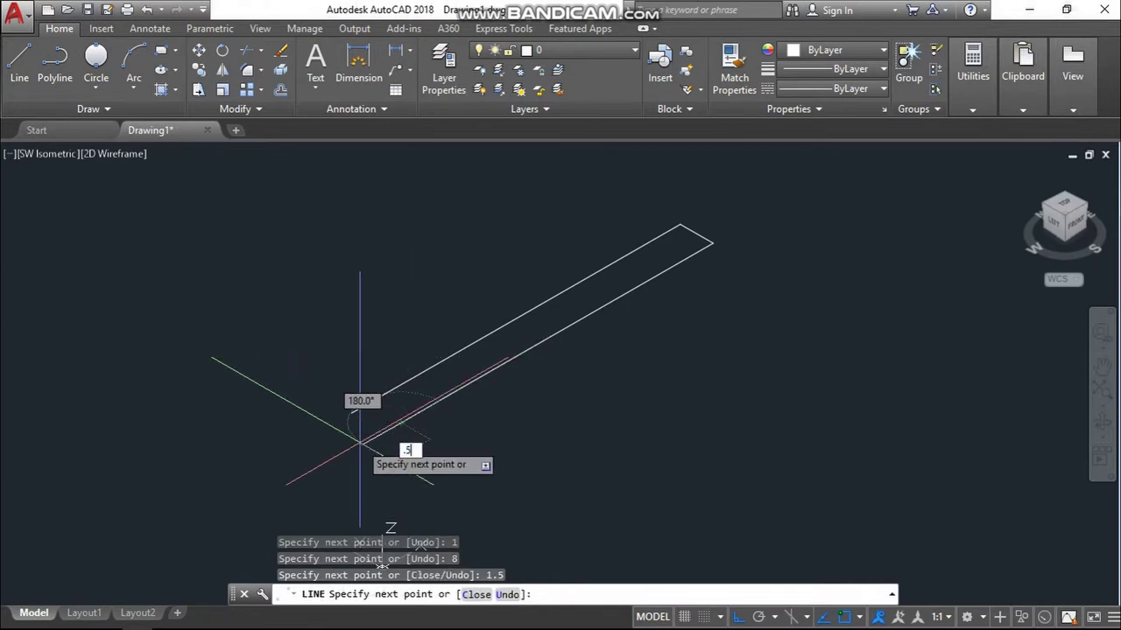
pyautogui.press('Return')
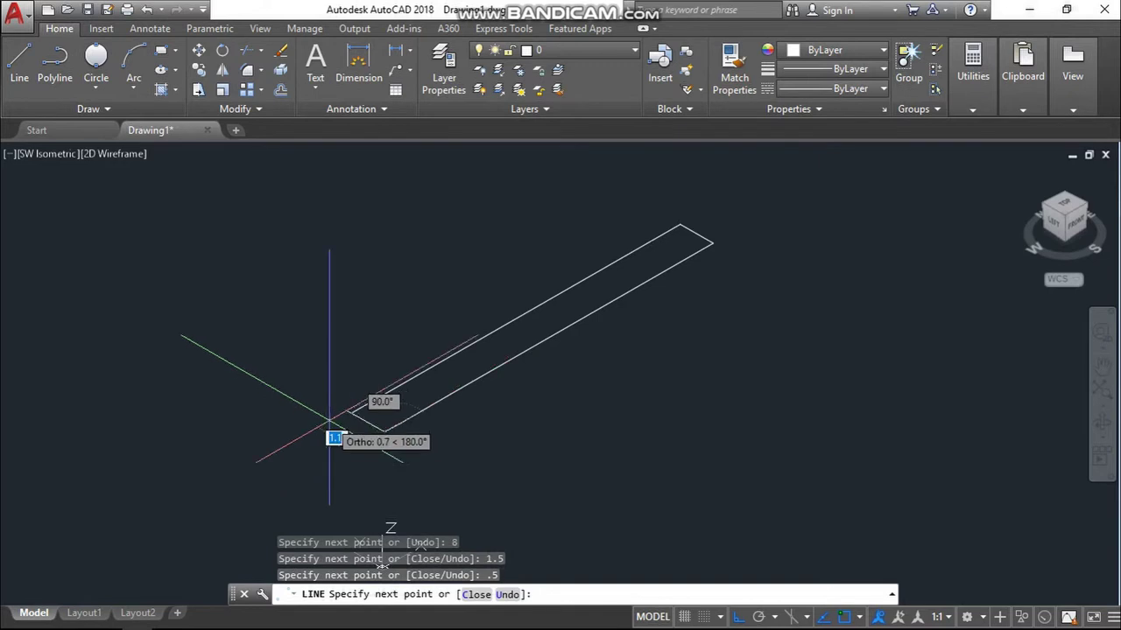
pyautogui.scroll(4, 342, 411)
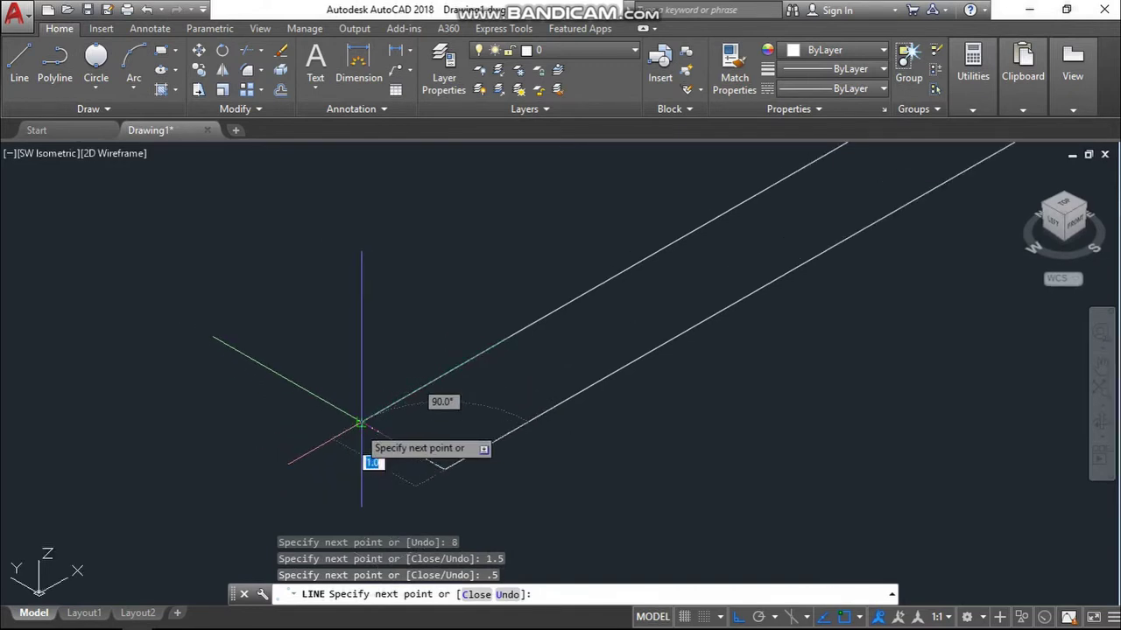
pyautogui.click(359, 422)
pyautogui.press('Escape')
pyautogui.press('Escape')
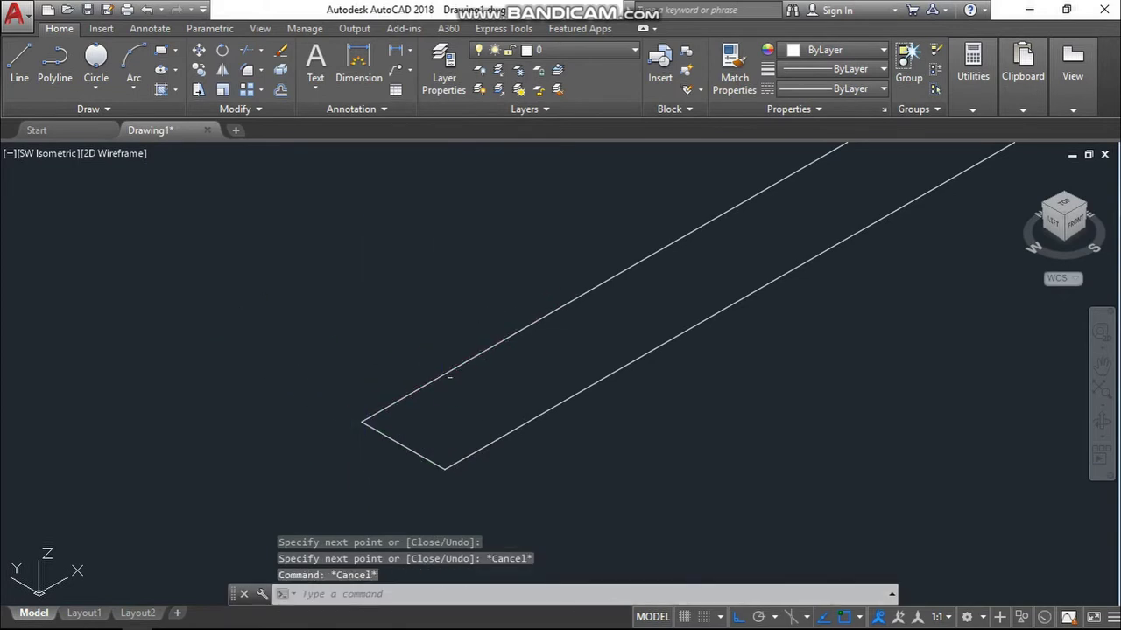
pyautogui.scroll(-3, 482, 409)
pyautogui.click(490, 399)
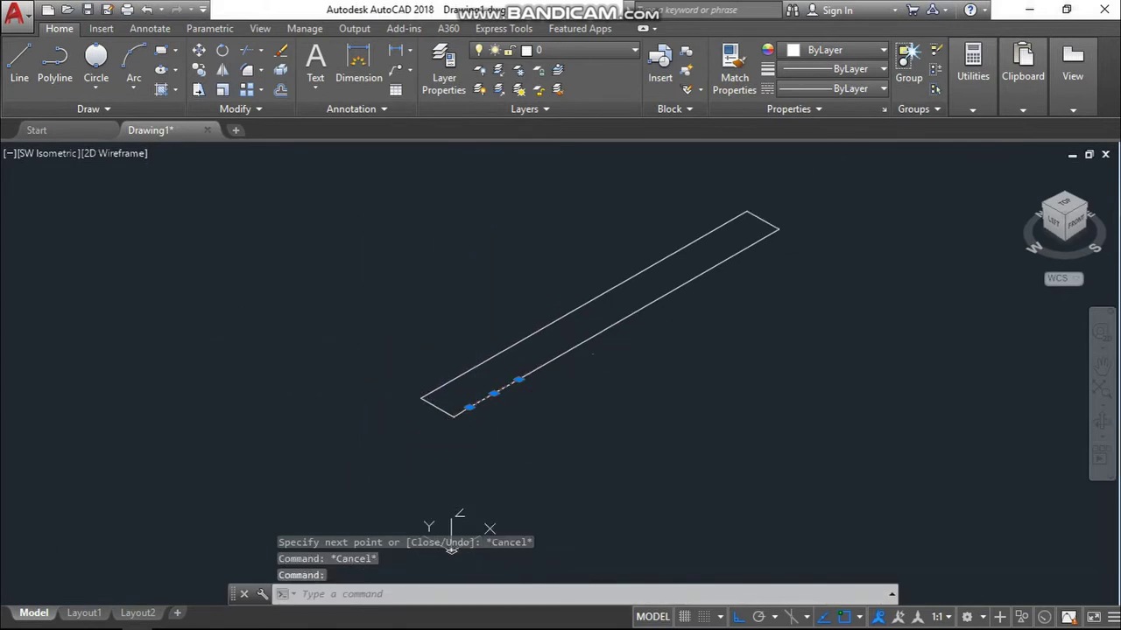
# Step: Start moving the selected short line, then cancel the move
pyautogui.scroll(5, 481, 422)
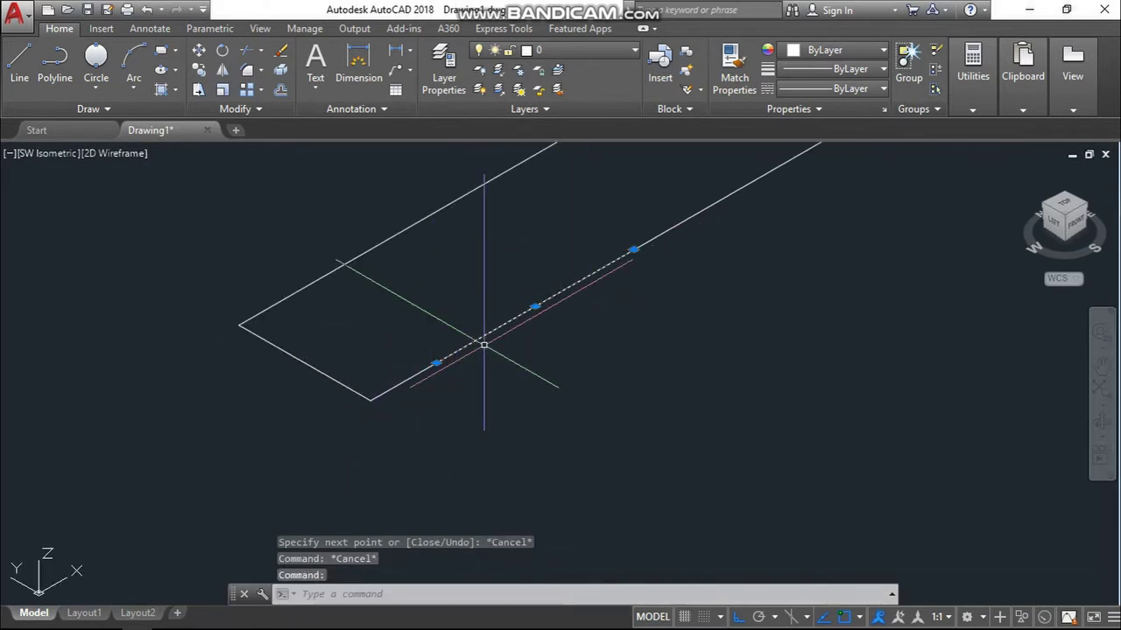
pyautogui.write('m')
pyautogui.press('Return')
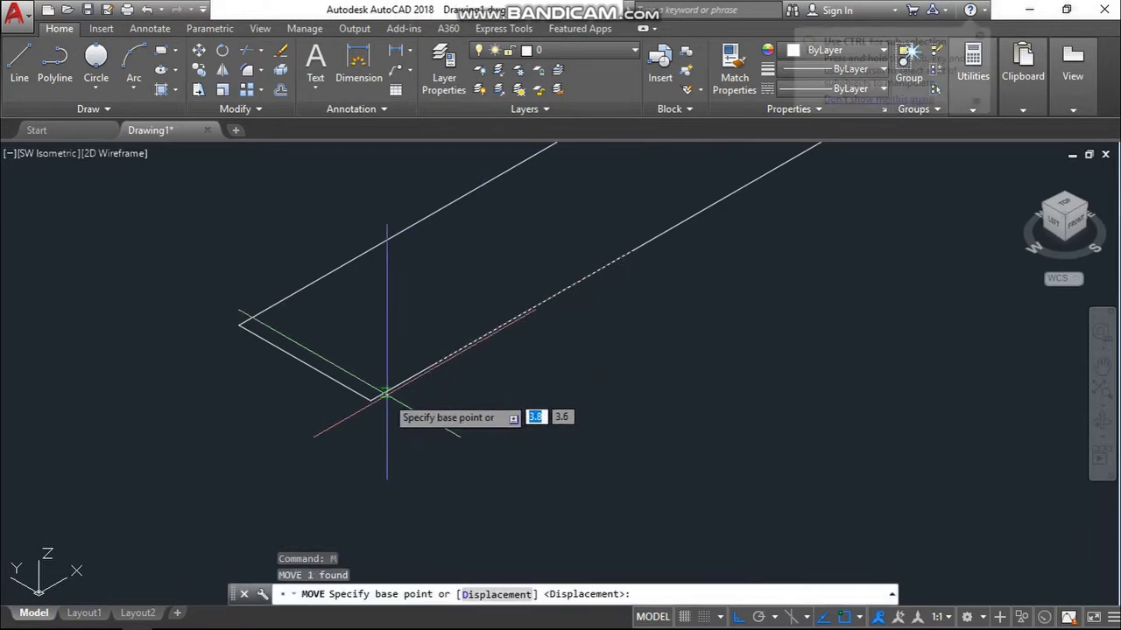
pyautogui.click(370, 400)
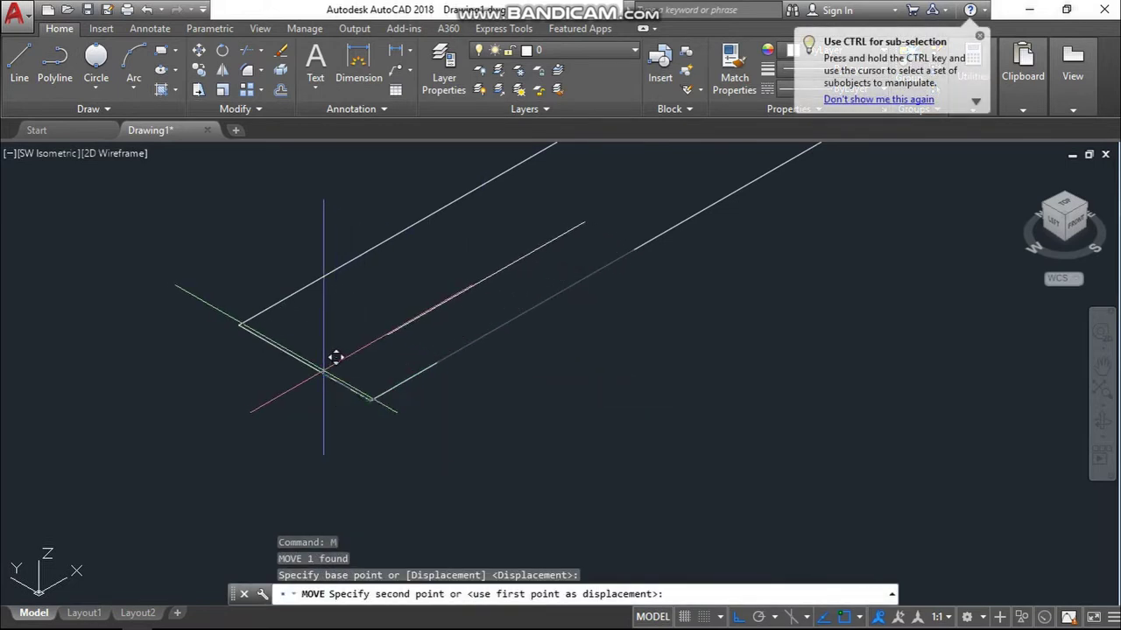
pyautogui.press('Escape')
pyautogui.press('Escape')
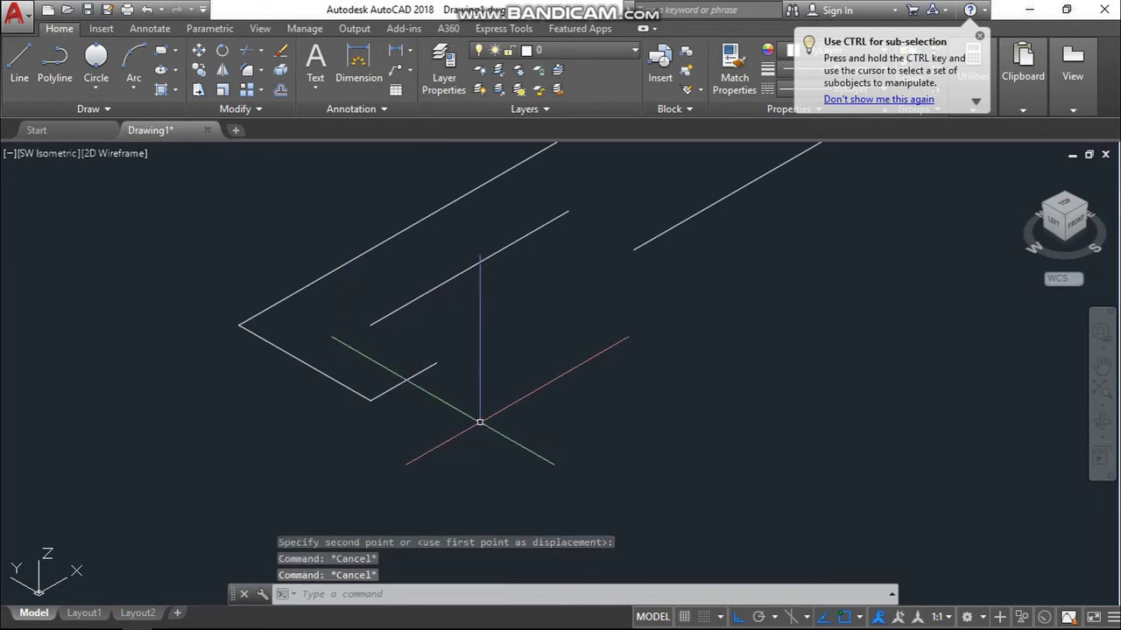
pyautogui.scroll(-3, 479, 429)
pyautogui.press('Escape')
# Step: Draw a 3-point semicircular arc from the outline corner to the line's endpoint, and select the short line beneath it
pyautogui.press('Return')
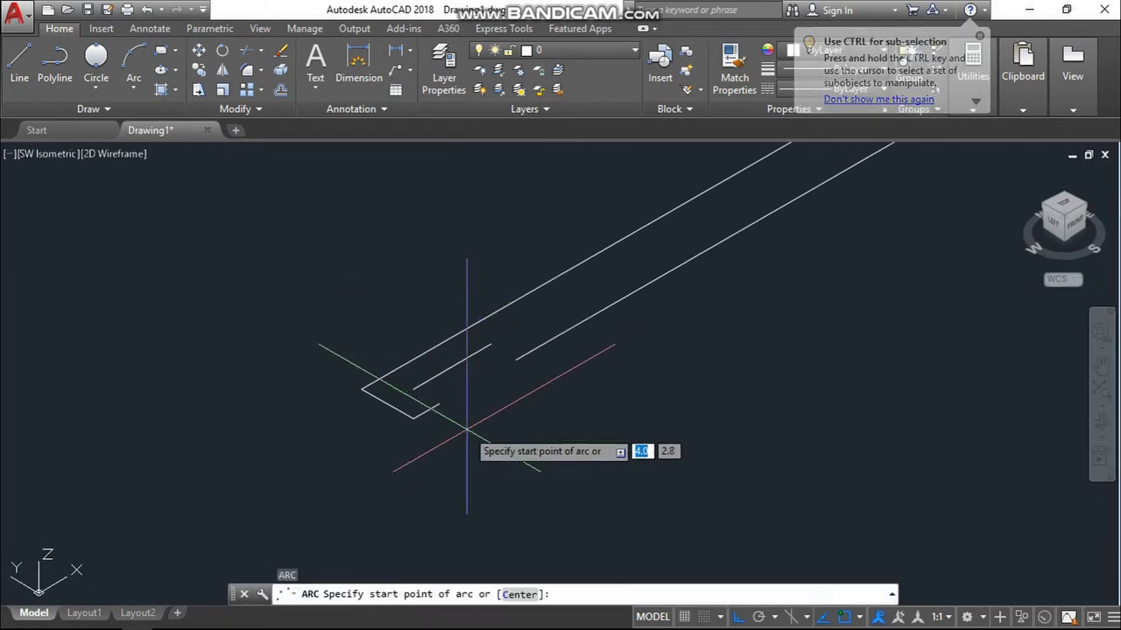
pyautogui.scroll(2, 475, 438)
pyautogui.click(430, 393)
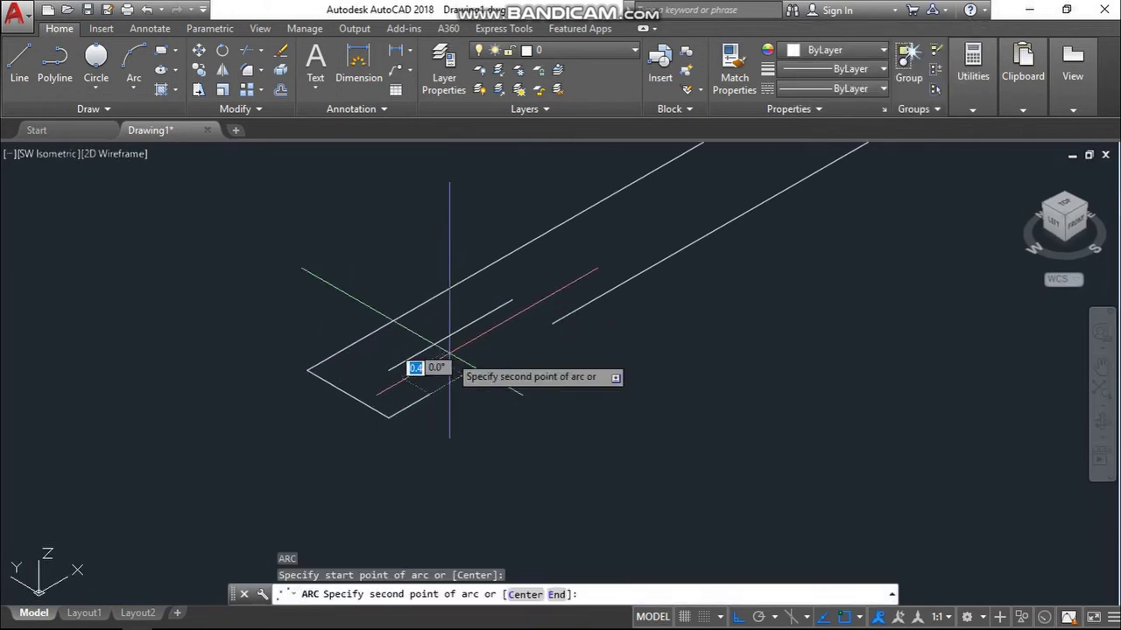
pyautogui.click(477, 313)
pyautogui.click(550, 324)
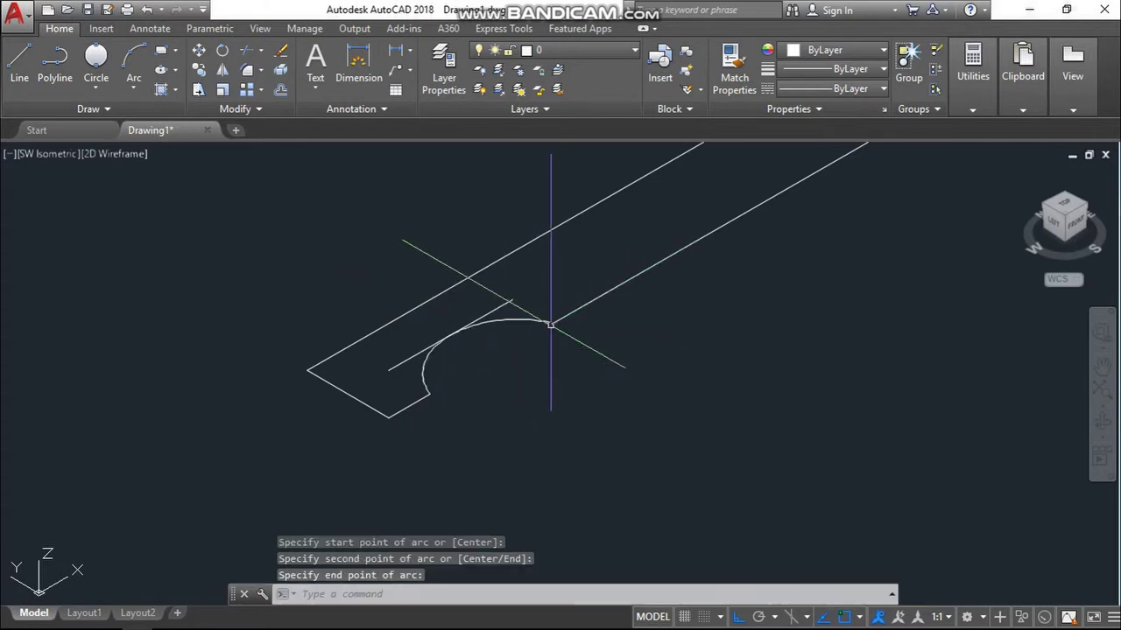
pyautogui.press('Escape')
pyautogui.press('Escape')
pyautogui.click(500, 306)
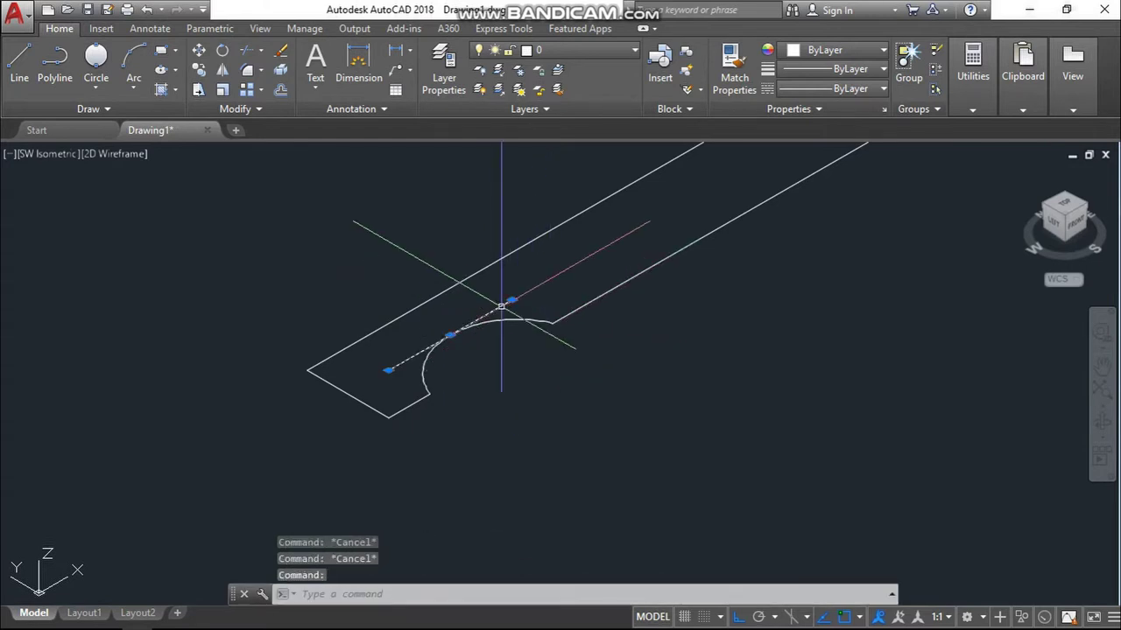
pyautogui.scroll(-3, 554, 348)
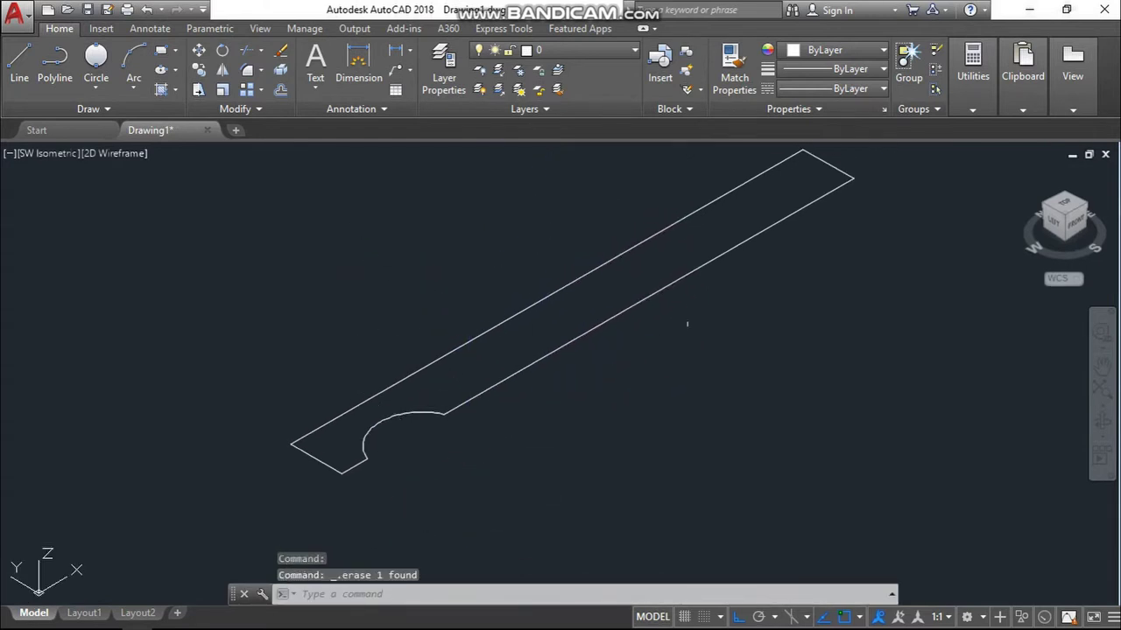
pyautogui.moveTo(688, 321); pyautogui.dragTo(646, 371, button='middle')
# Step: Fillet the profile's far-end corner with a 0.75 radius
pyautogui.press('Escape')
pyautogui.press('Escape')
pyautogui.write('f')
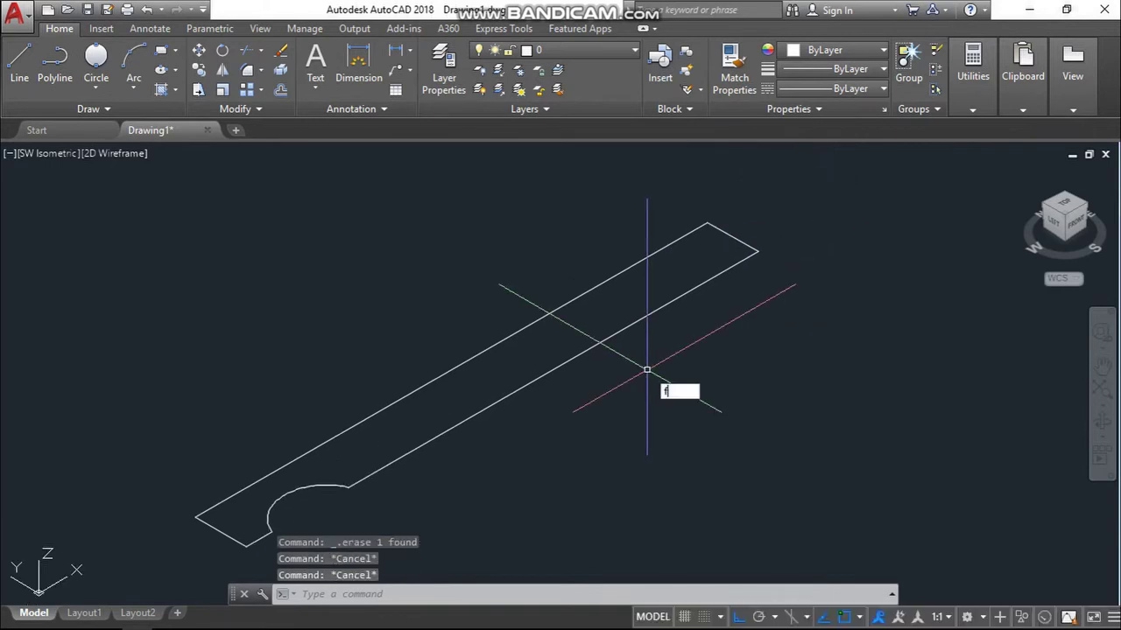
pyautogui.press('Return')
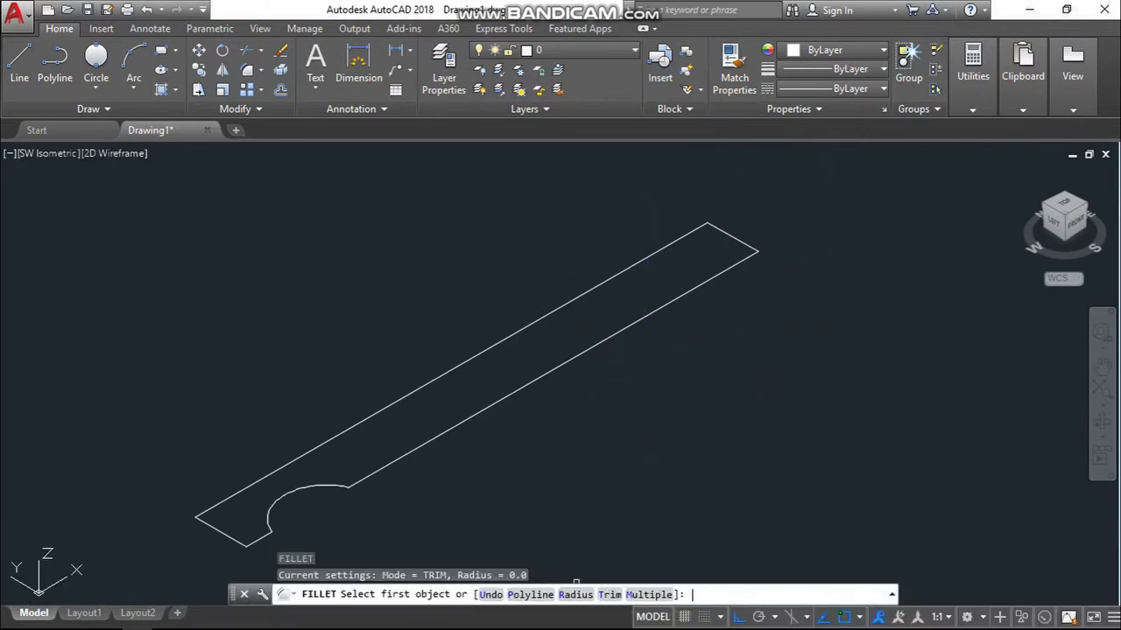
pyautogui.write('r')
pyautogui.press('Return')
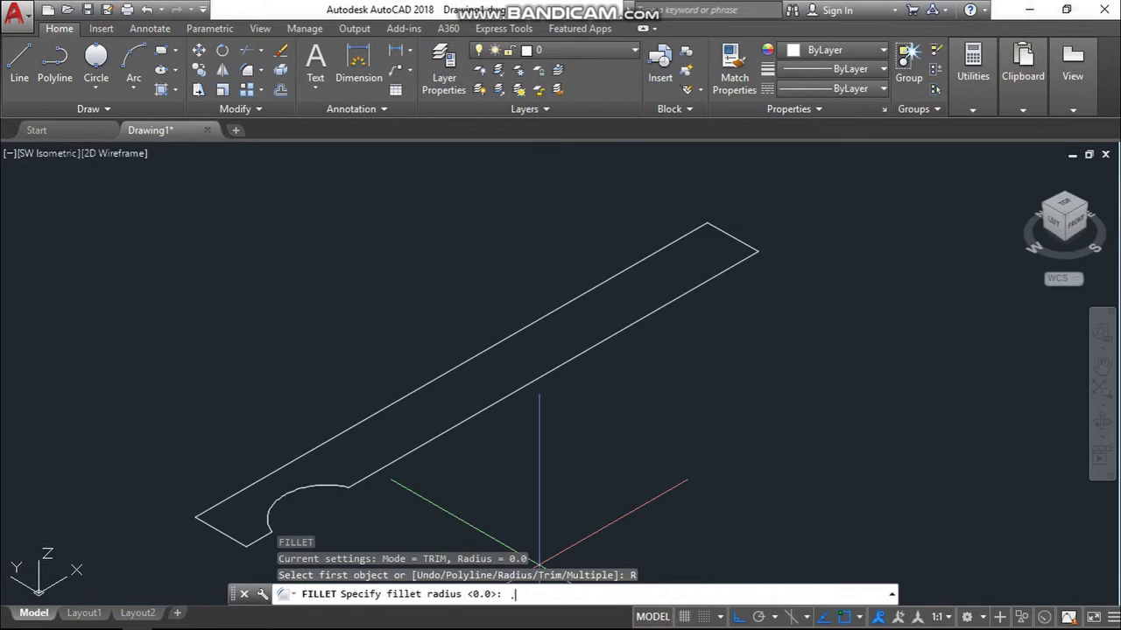
pyautogui.write('75')
pyautogui.press('Return')
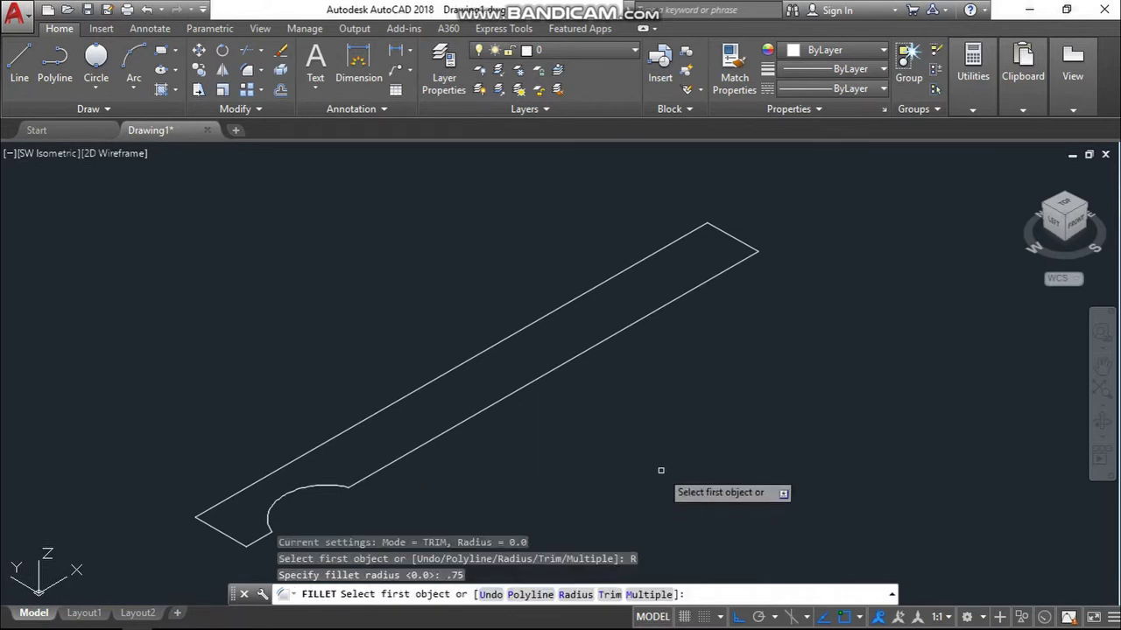
pyautogui.click(745, 257)
pyautogui.click(751, 249)
pyautogui.press('Return')
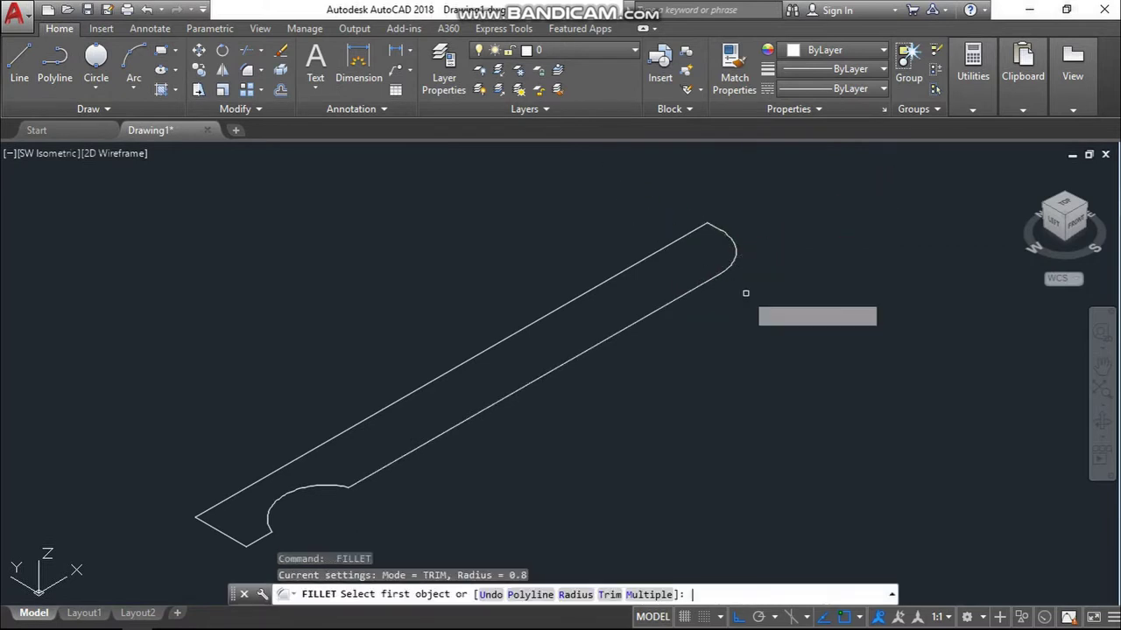
pyautogui.scroll(-4, 720, 322)
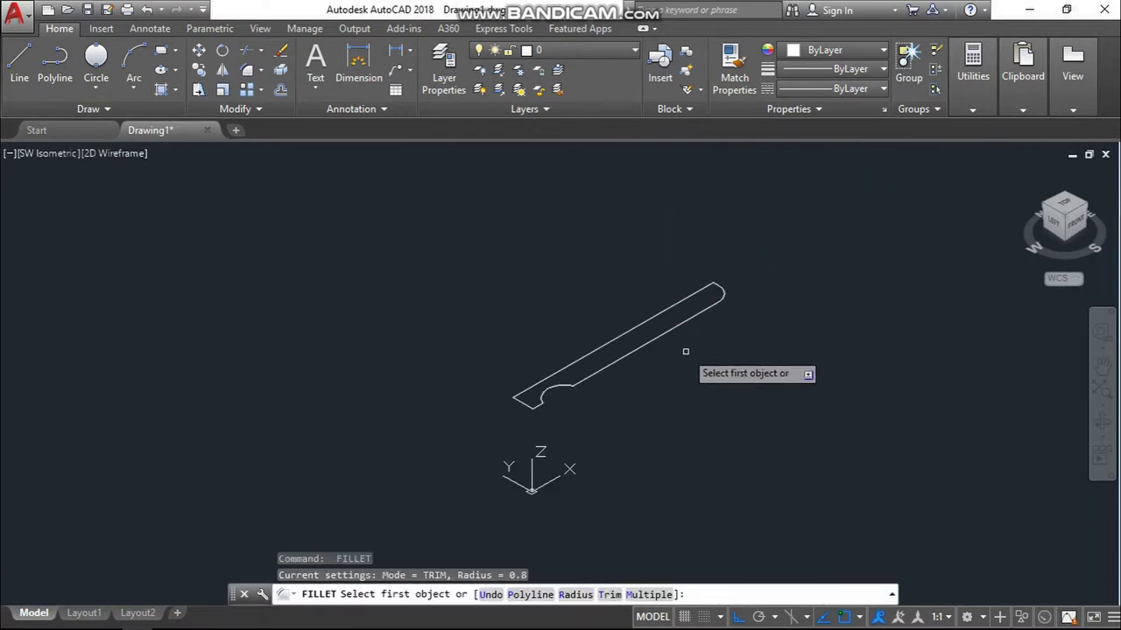
pyautogui.press('Escape')
pyautogui.press('Escape')
pyautogui.scroll(2, 681, 350)
pyautogui.scroll(2, 648, 350)
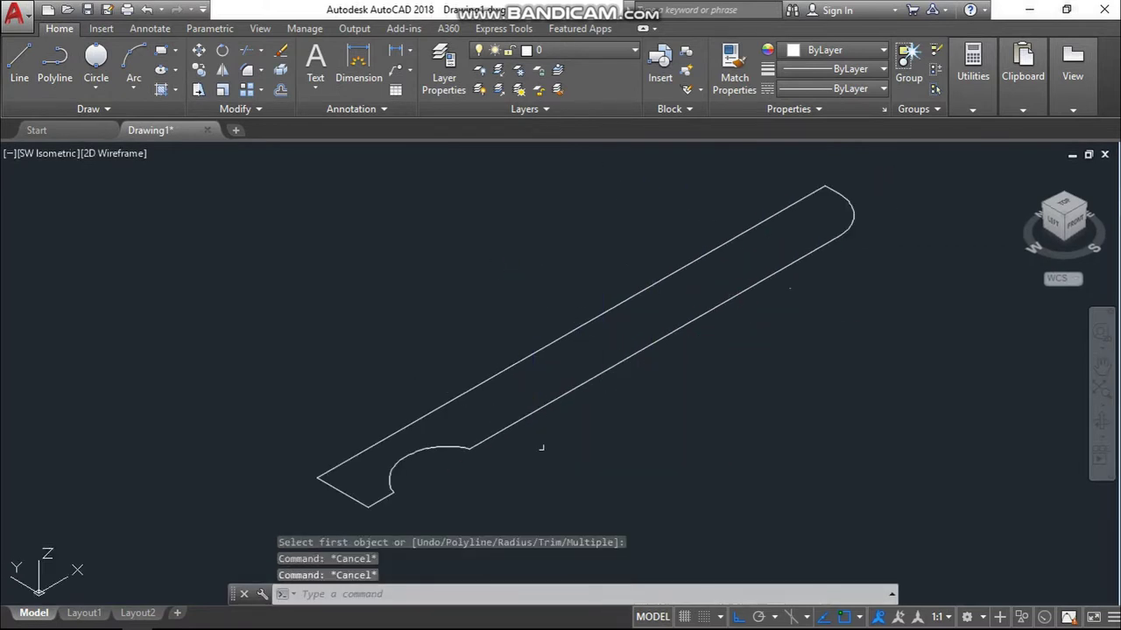
pyautogui.moveTo(590, 471); pyautogui.dragTo(562, 447, button='middle')
pyautogui.press('Escape')
# Step: JOIN the end arc, long edges, notch arc and notch lines into one polyline
pyautogui.write('oi')
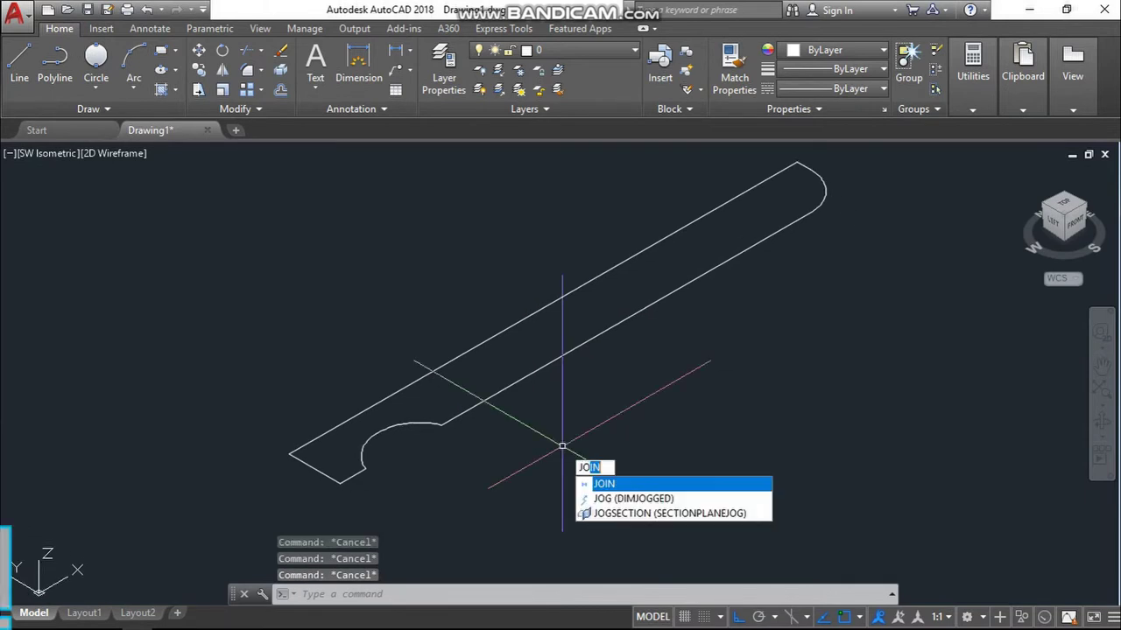
pyautogui.press('Return')
pyautogui.click(834, 198)
pyautogui.click(805, 225)
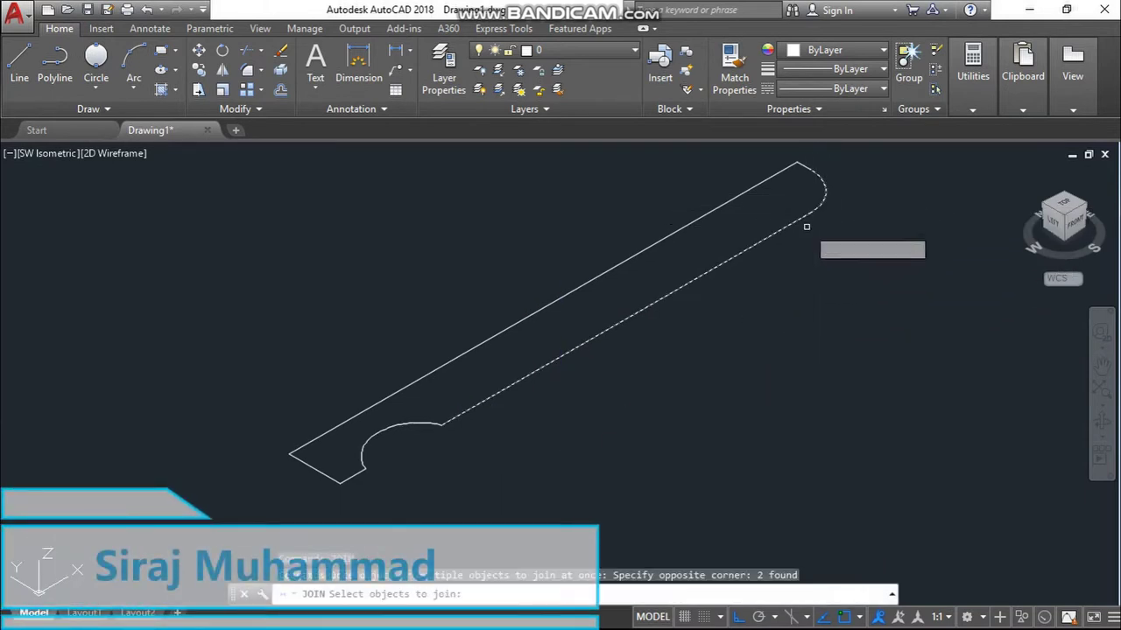
pyautogui.click(438, 418)
pyautogui.click(396, 453)
pyautogui.click(390, 475)
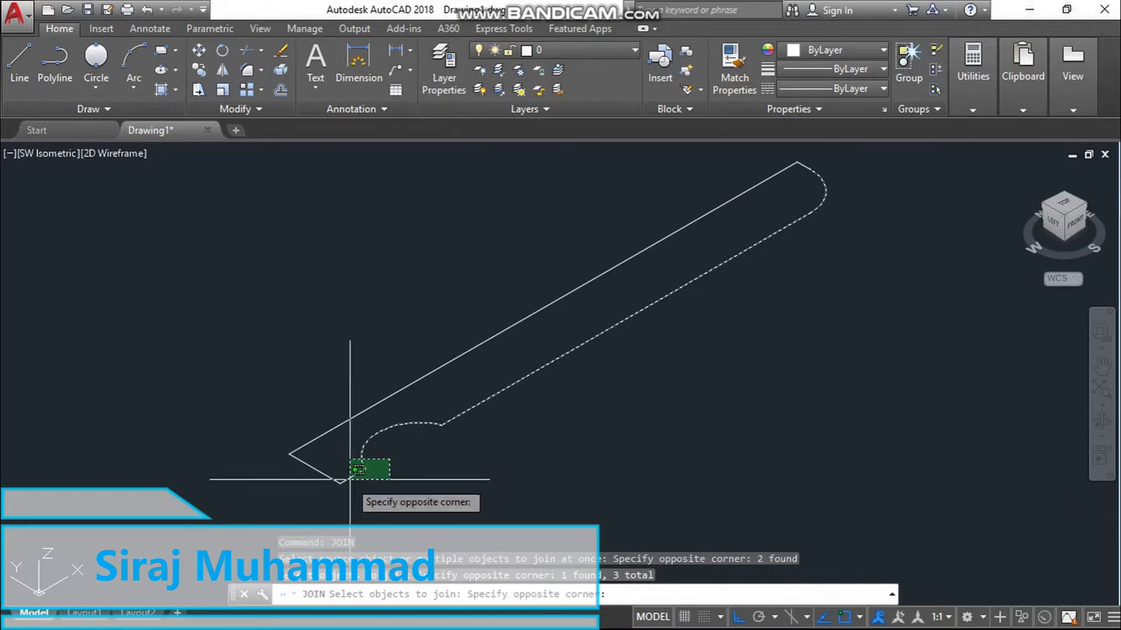
pyautogui.click(328, 456)
pyautogui.press('Return')
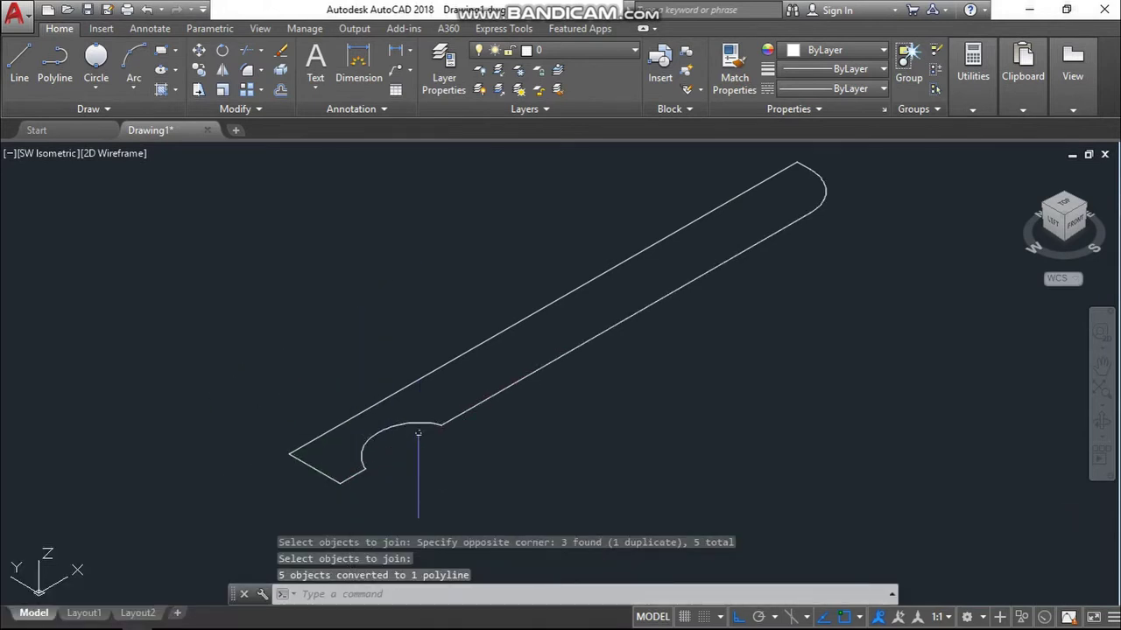
pyautogui.press('Escape')
pyautogui.press('Escape')
pyautogui.press('Escape')
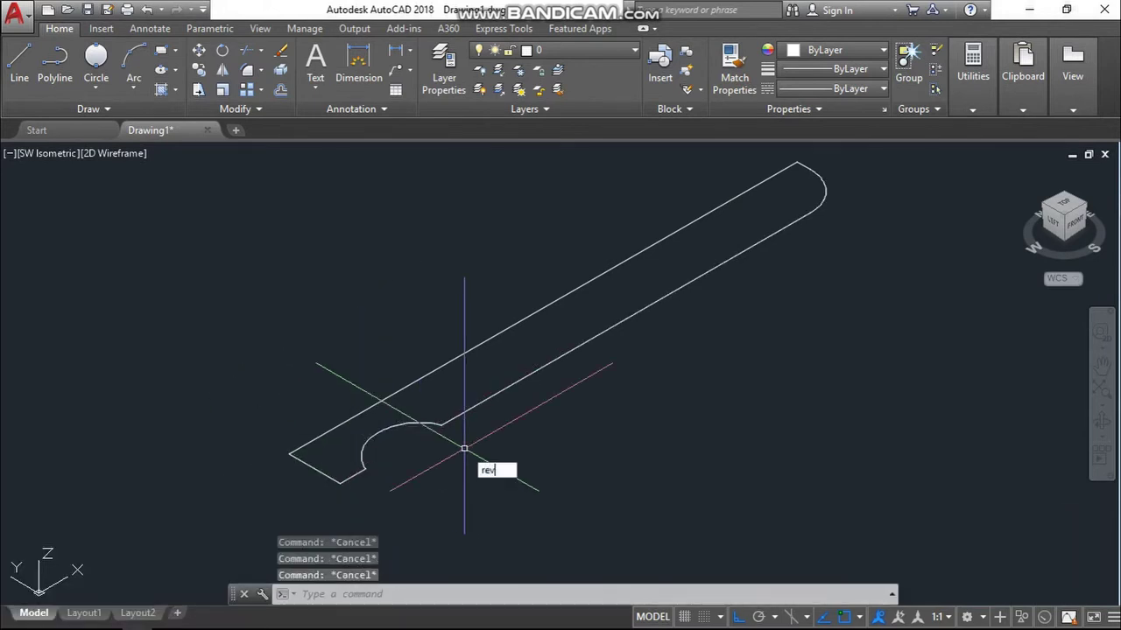
# Step: Revolve the polyline a full 360° about its long edge into a solid
pyautogui.press('Return')
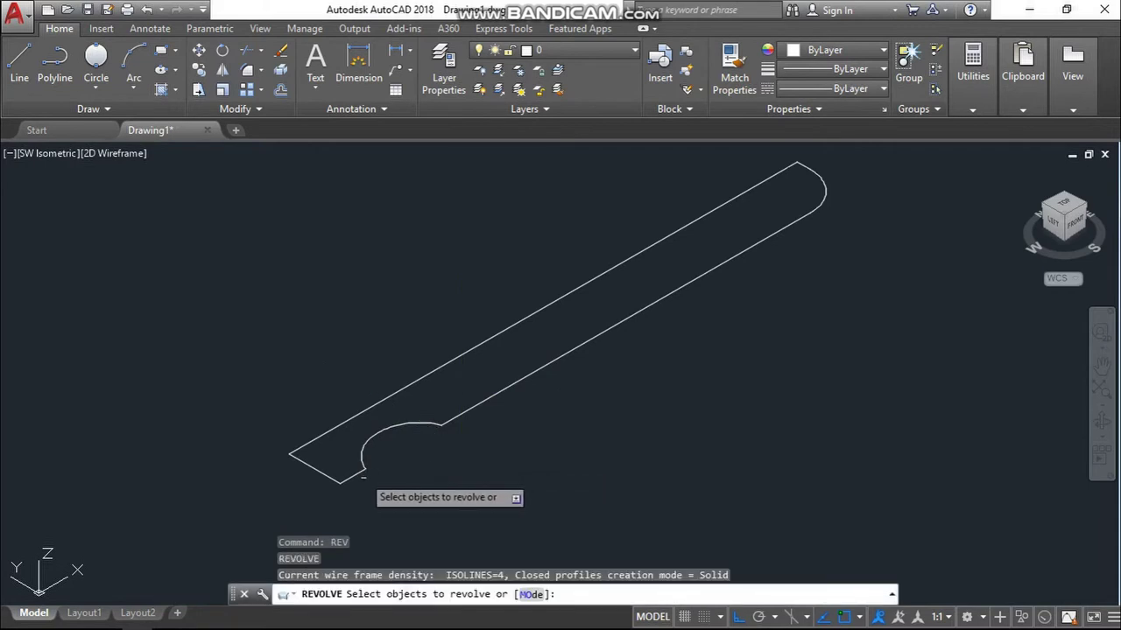
pyautogui.click(354, 476)
pyautogui.press('Return')
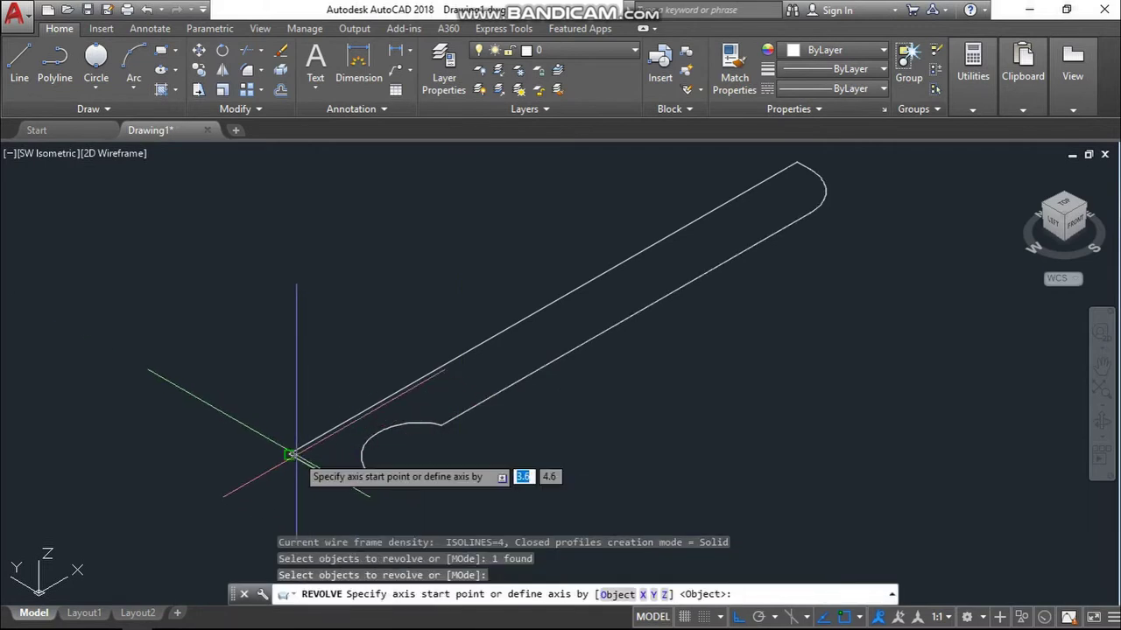
pyautogui.click(288, 455)
pyautogui.moveTo(642, 339); pyautogui.dragTo(551, 450, button='middle')
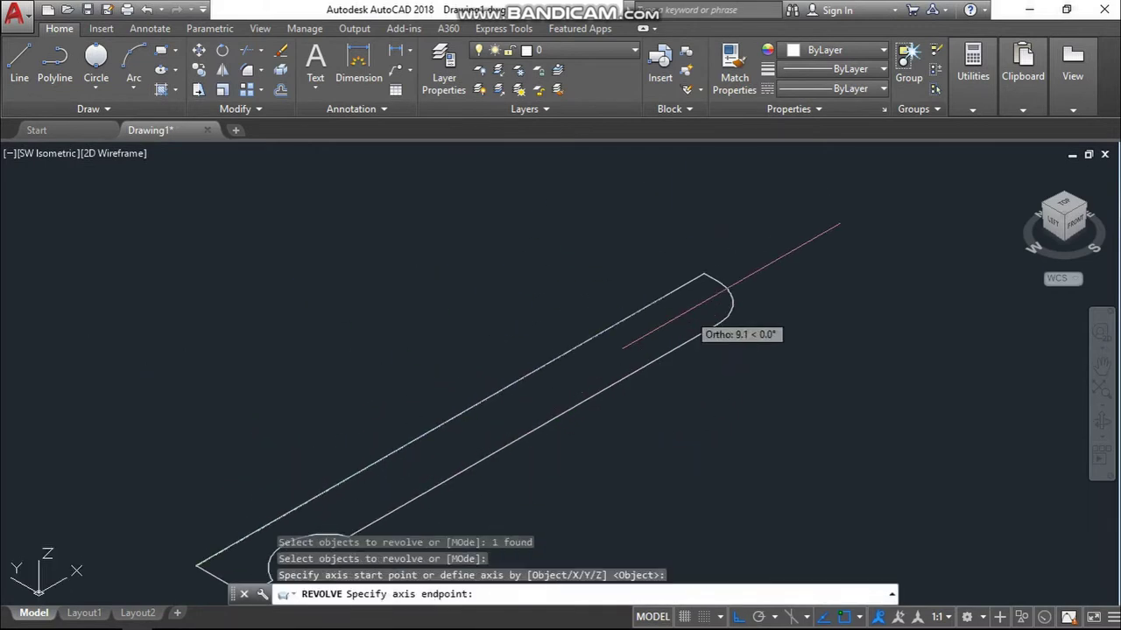
pyautogui.click(704, 274)
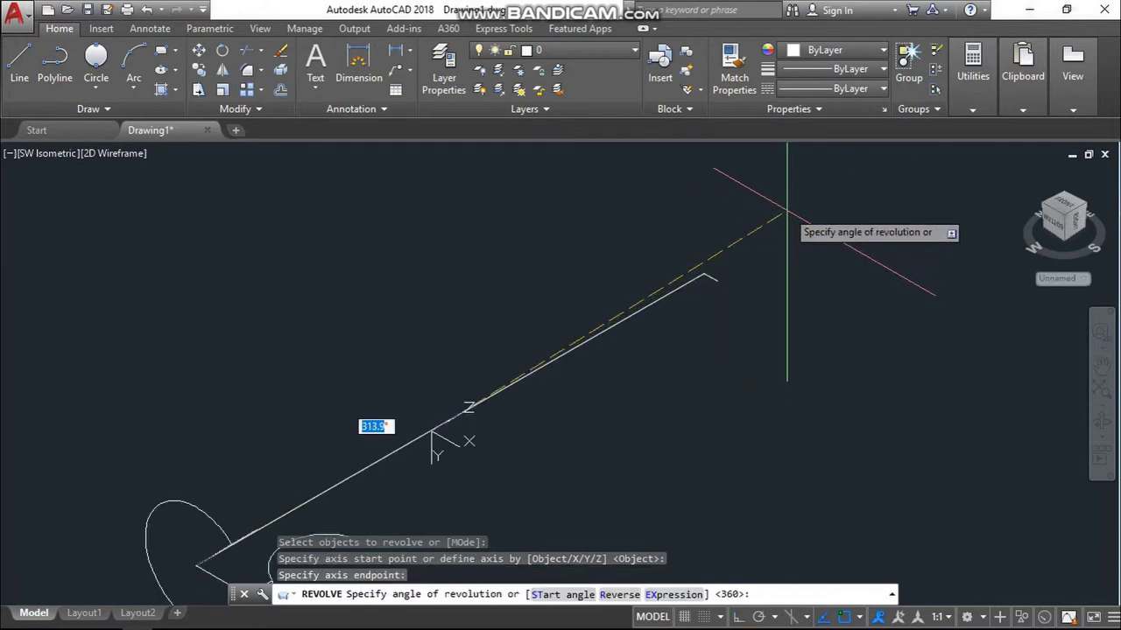
pyautogui.press('Return')
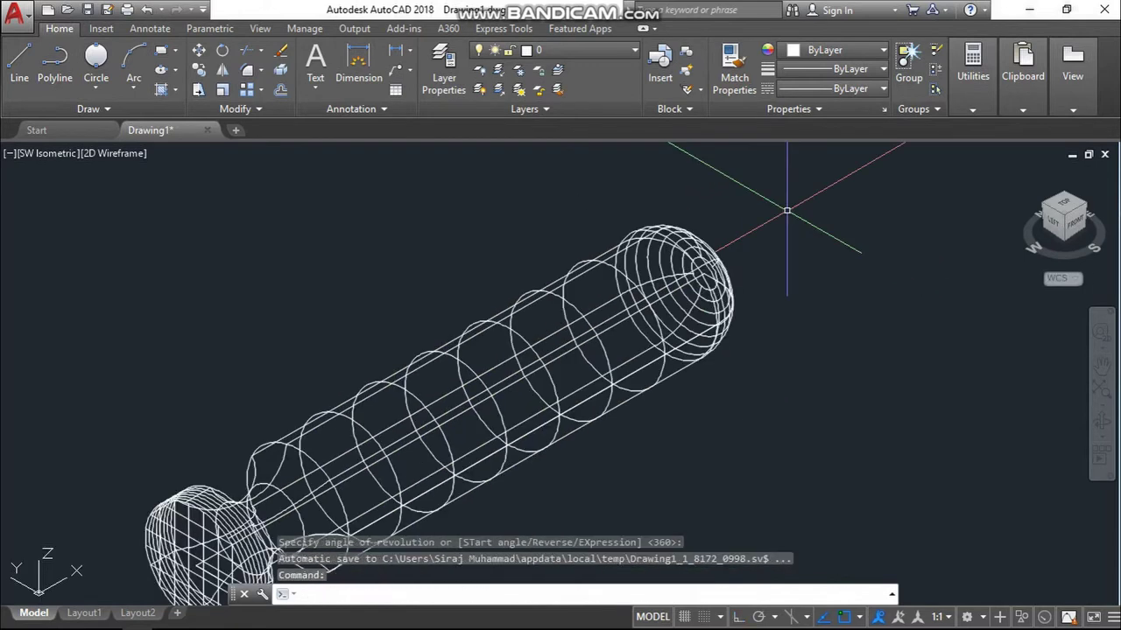
pyautogui.press('Escape')
pyautogui.press('Escape')
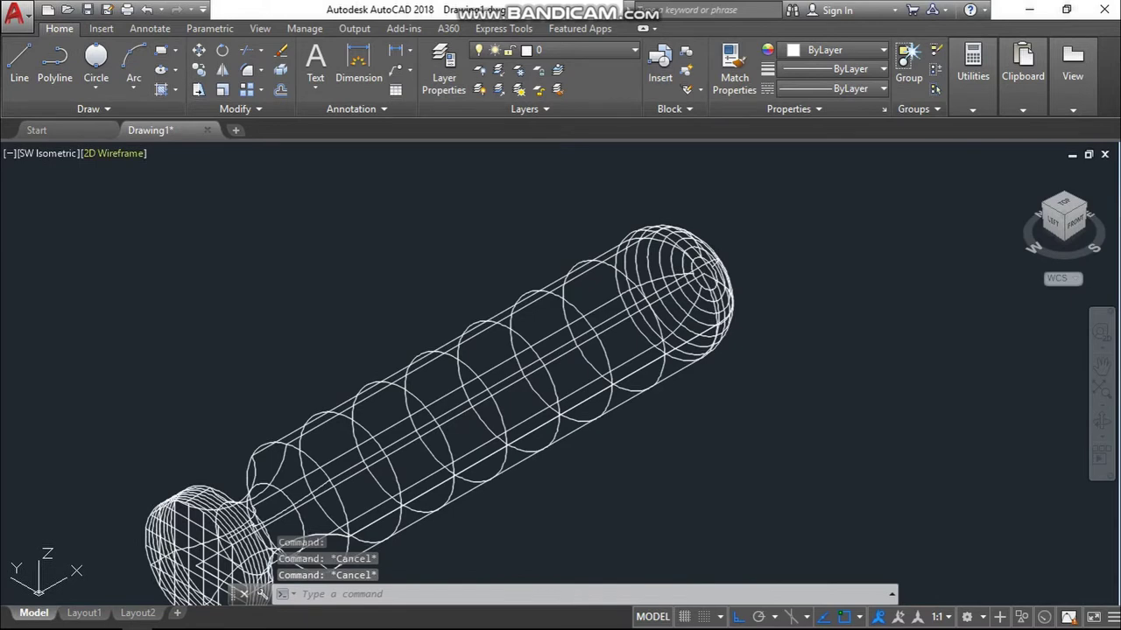
# Step: Switch the viewport to the Realistic visual style and recentre the model
pyautogui.click(114, 153)
pyautogui.click(254, 246)
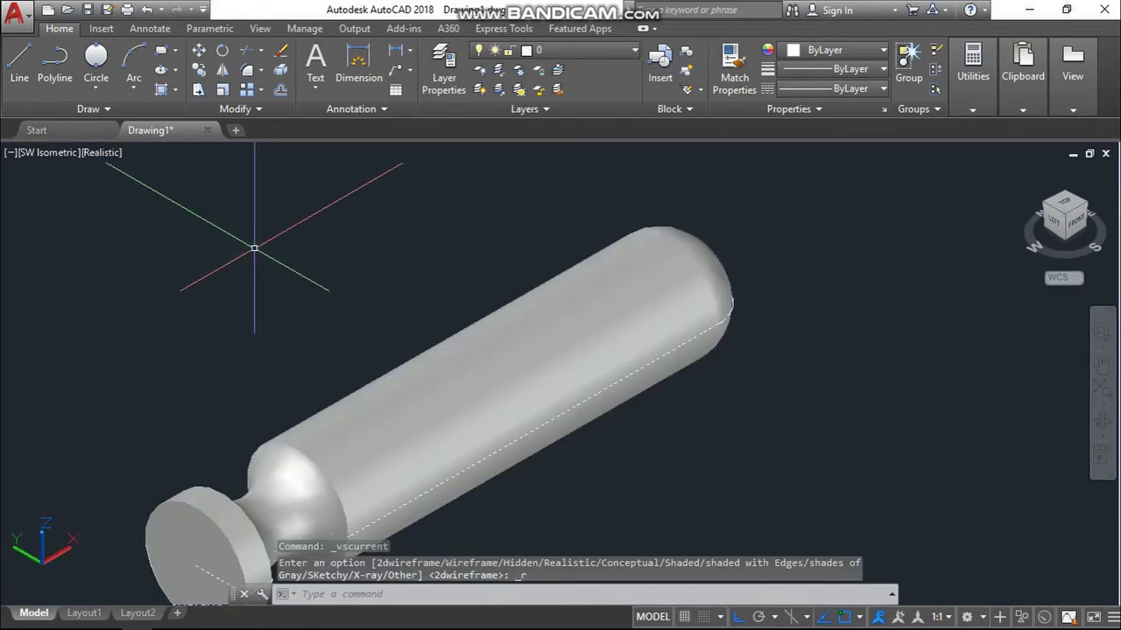
pyautogui.scroll(-3, 298, 262)
pyautogui.scroll(2, 405, 335)
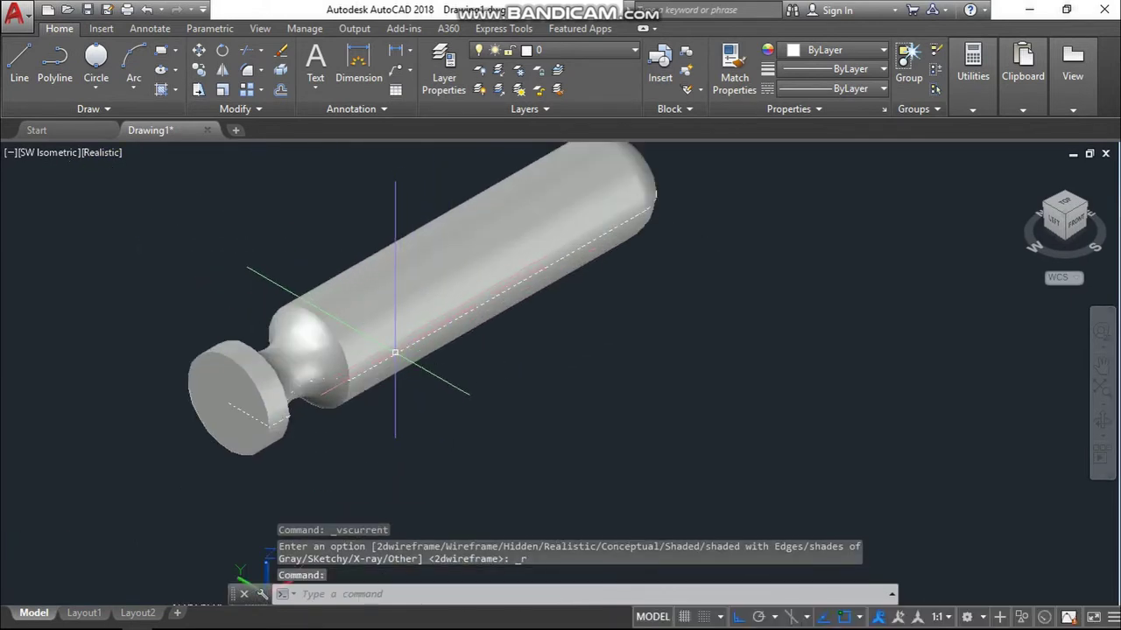
pyautogui.scroll(-2, 394, 353)
pyautogui.moveTo(411, 373); pyautogui.dragTo(464, 356, button='middle')
pyautogui.press('Escape')
pyautogui.press('Escape')
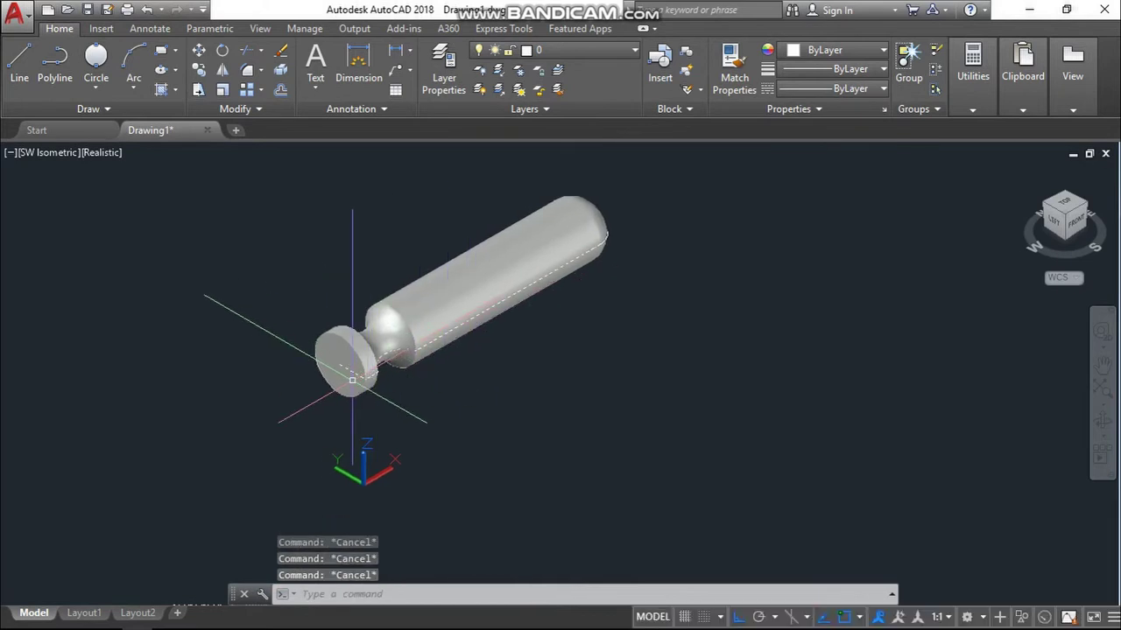
pyautogui.write('c')
pyautogui.press('Return')
pyautogui.scroll(3, 352, 385)
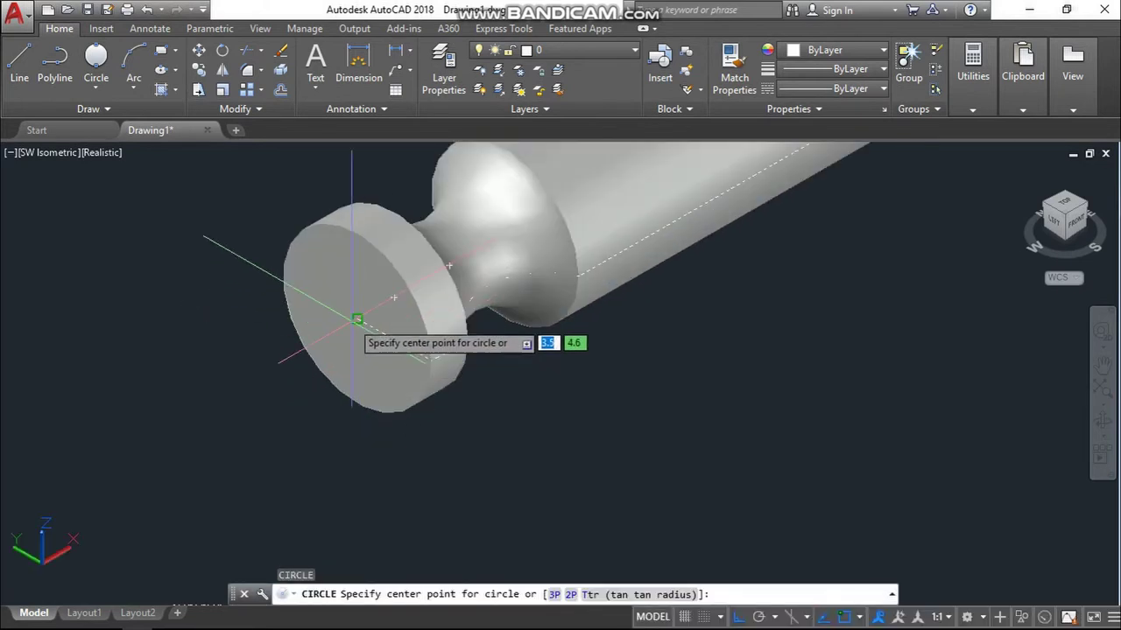
# Step: Draw a 0.3-radius circle centred on the handle's end disc
pyautogui.click(357, 317)
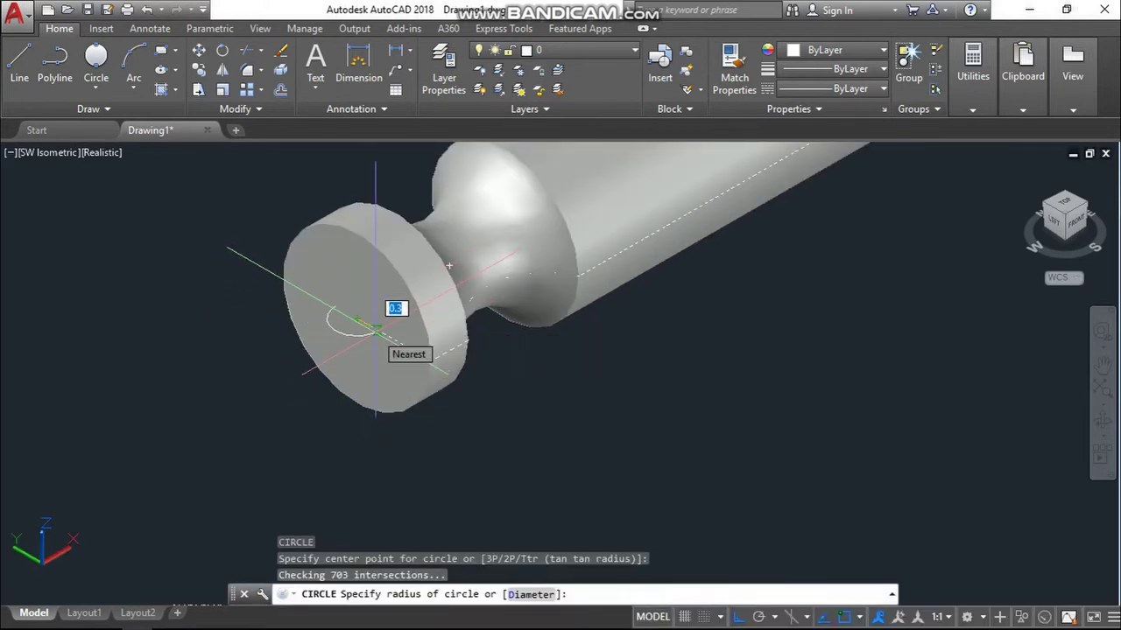
pyautogui.write('.3')
pyautogui.press('Return')
pyautogui.press('Escape')
pyautogui.press('Escape')
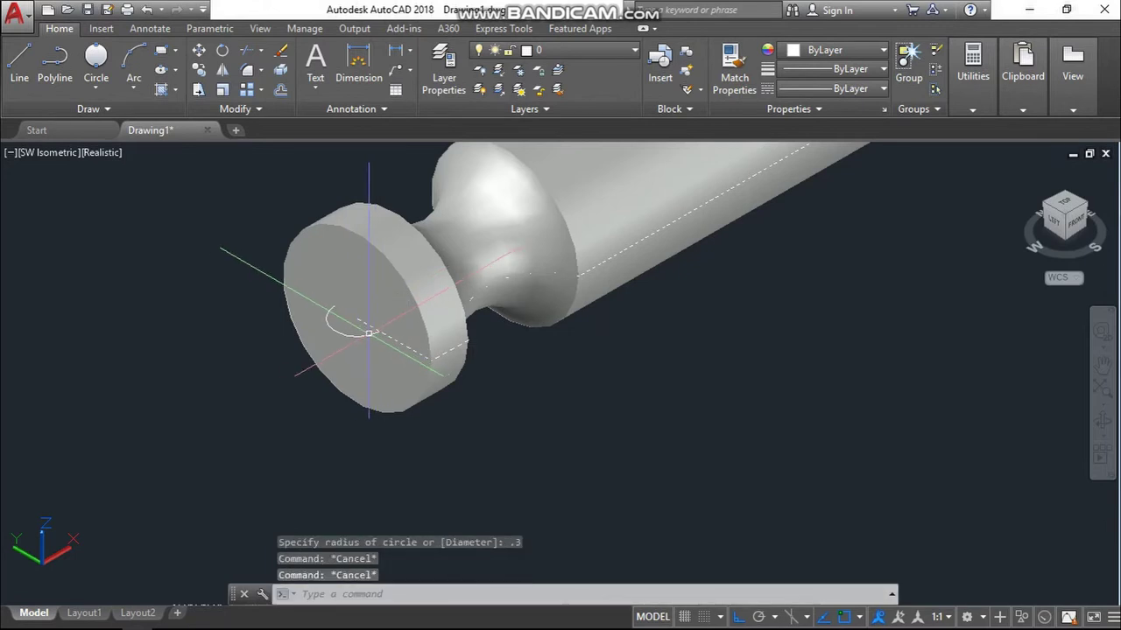
pyautogui.scroll(3, 358, 335)
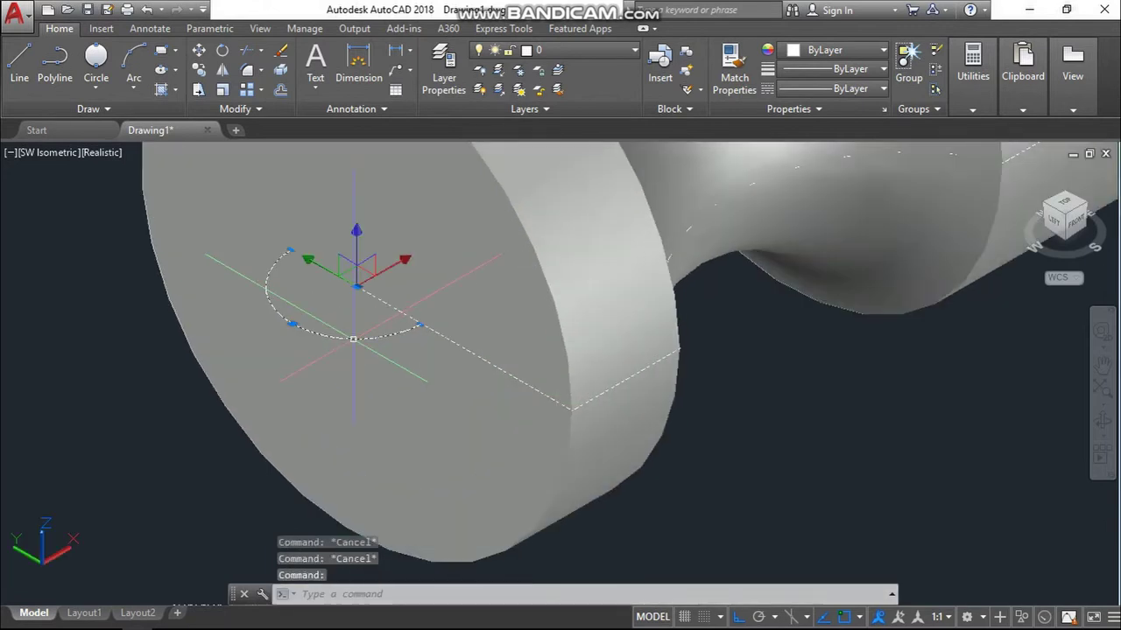
# Step: 3DROTATE the circle 90° about its centre so it lies on the end face
pyautogui.write('3d')
pyautogui.press('Return')
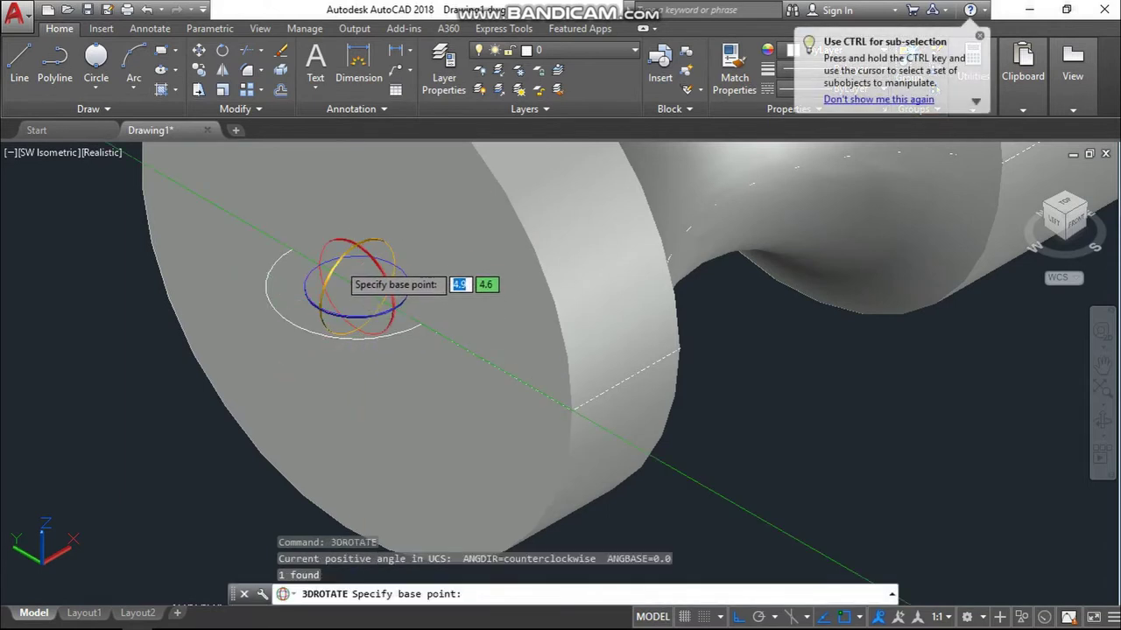
pyautogui.click(357, 286)
pyautogui.click(369, 257)
pyautogui.scroll(2, 378, 219)
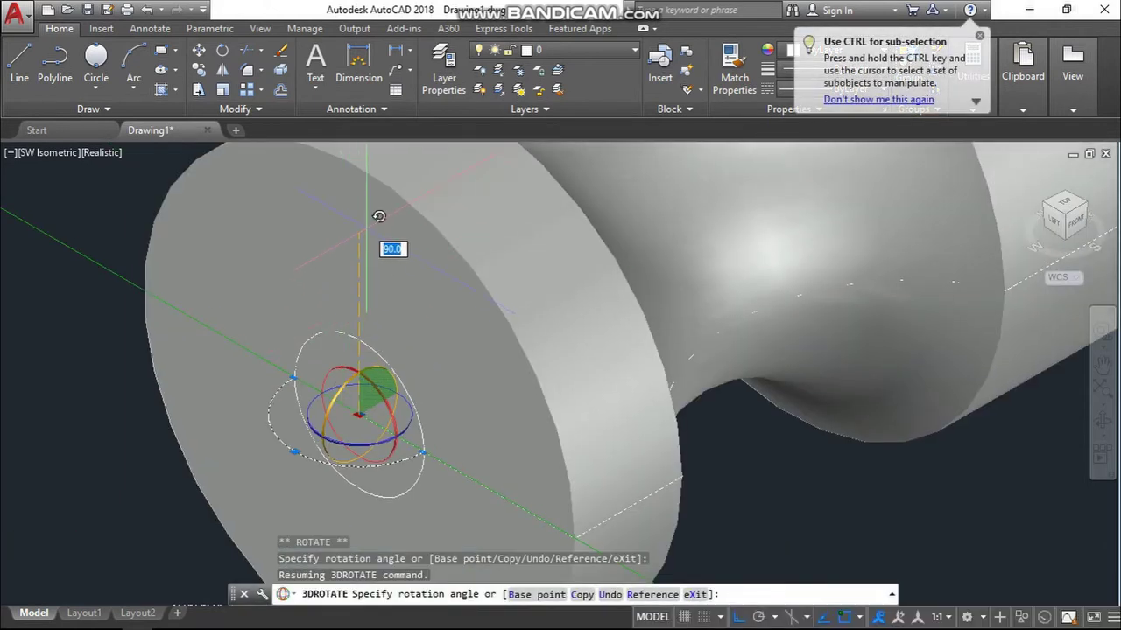
pyautogui.write('90')
pyautogui.press('Return')
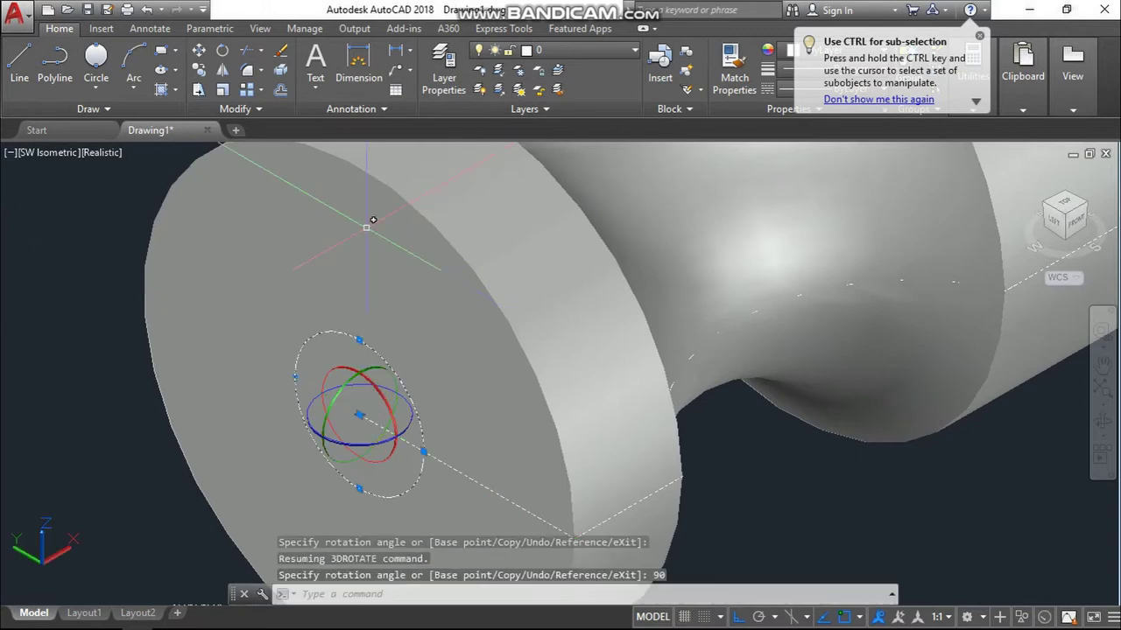
pyautogui.press('Escape')
pyautogui.press('Escape')
pyautogui.scroll(-3, 371, 226)
pyautogui.click(380, 332)
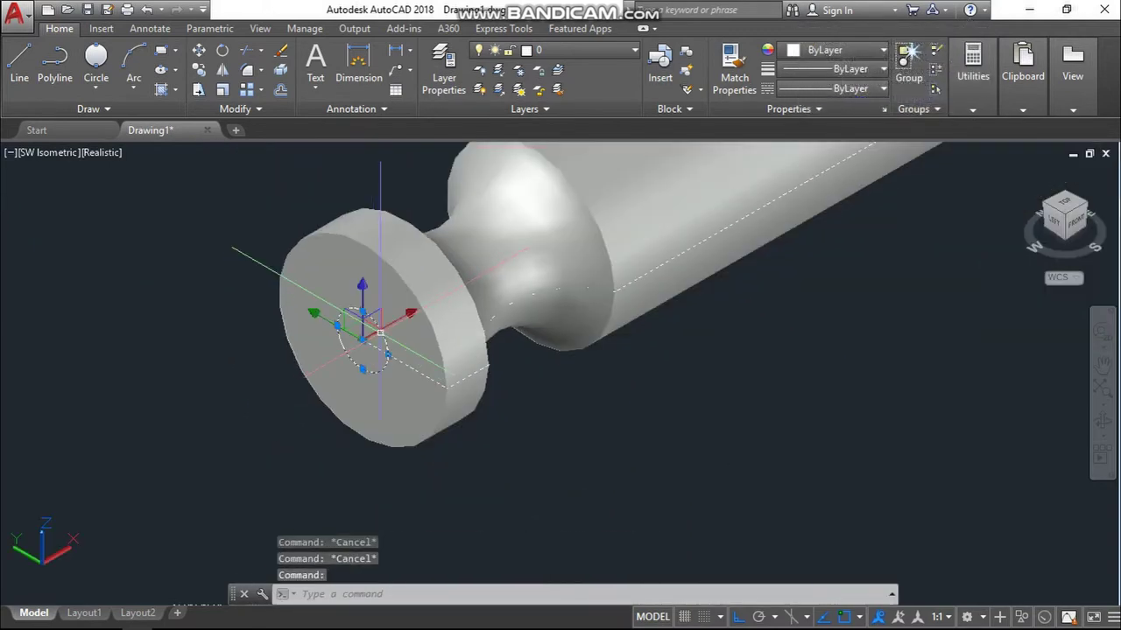
# Step: Abandon a copy attempt, then extrude the end-face circle 6 units into a shaft
pyautogui.write('co')
pyautogui.press('Return')
pyautogui.click(362, 340)
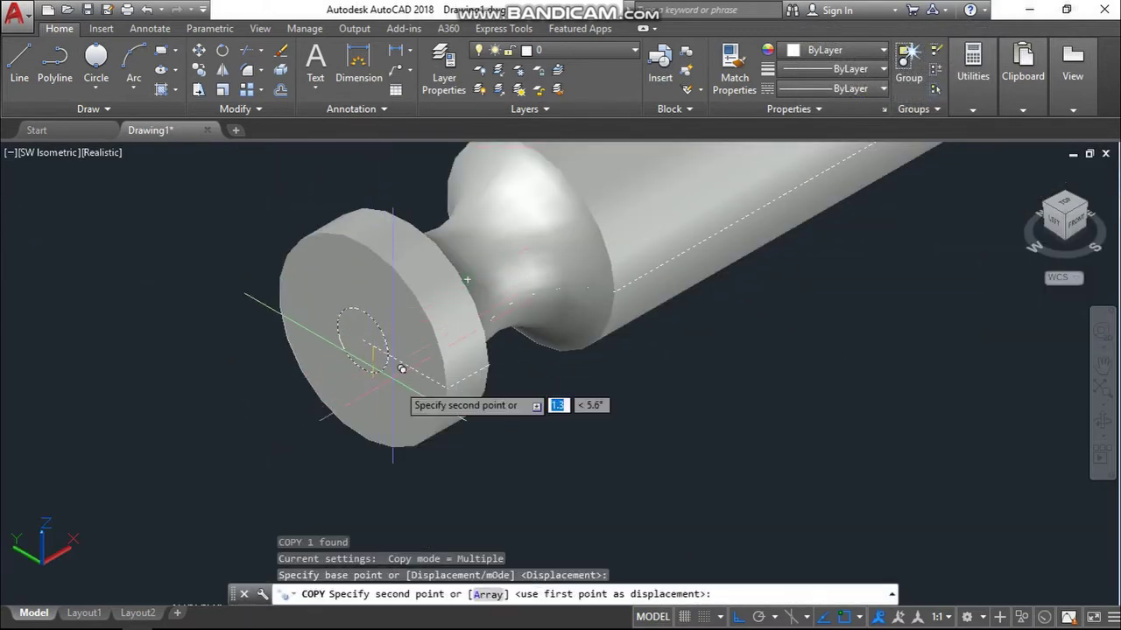
pyautogui.press('Escape')
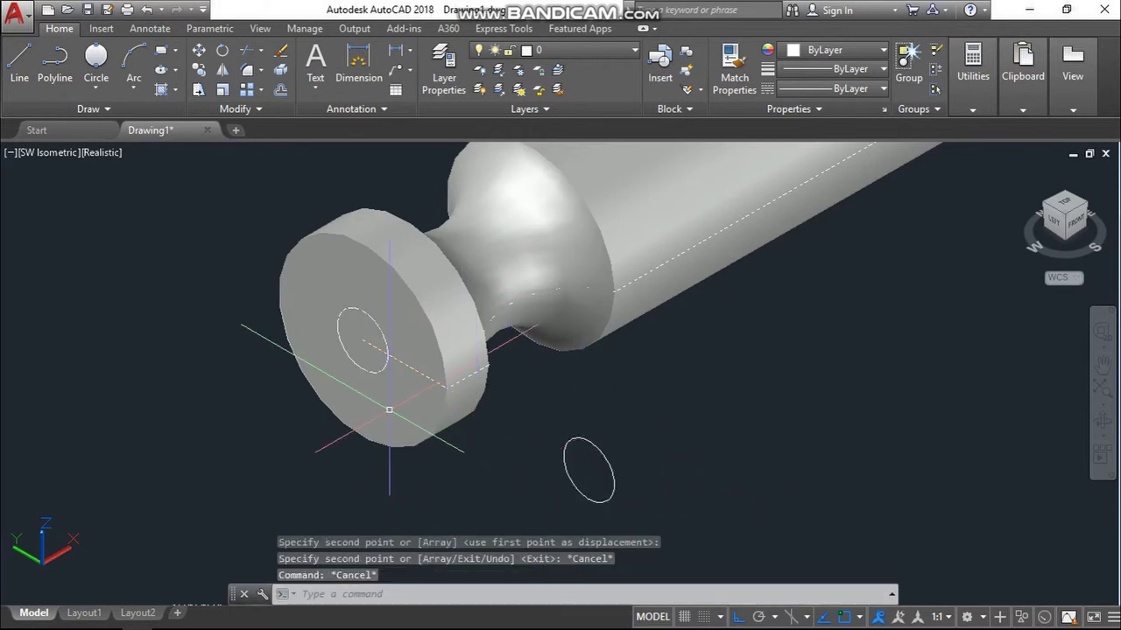
pyautogui.write('EXT')
pyautogui.press('Return')
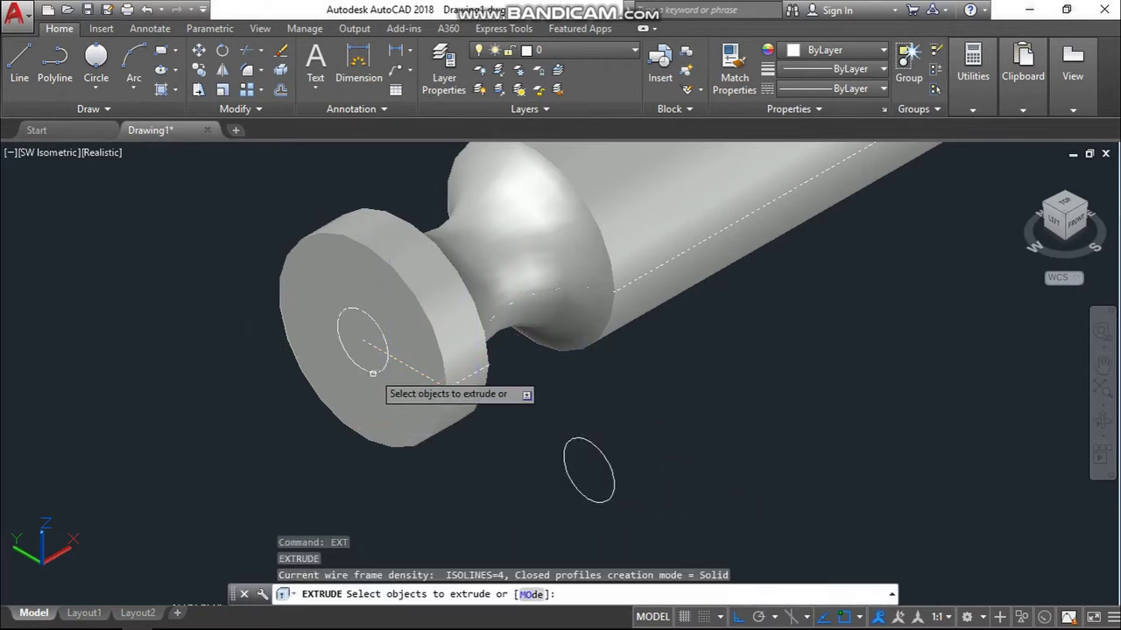
pyautogui.click(373, 371)
pyautogui.press('Return')
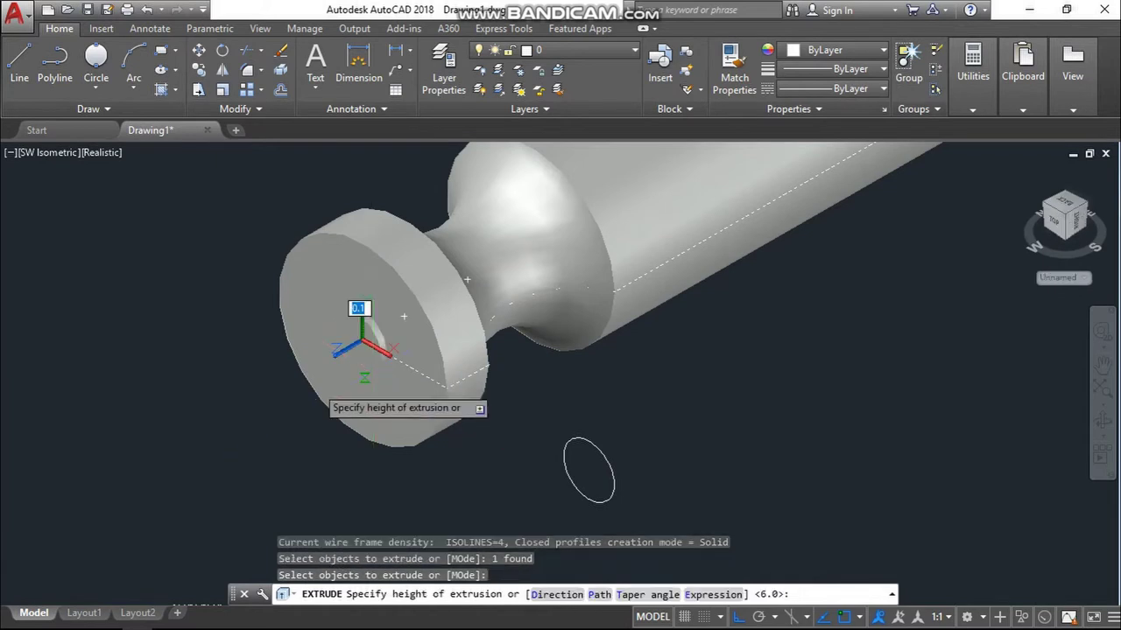
pyautogui.moveTo(195, 420)
pyautogui.keyDown('shift'); pyautogui.mouseDown(button='middle')
pyautogui.moveTo(450, 237)
pyautogui.moveTo(302, 359)
pyautogui.mouseUp(button='middle'); pyautogui.keyUp('shift')
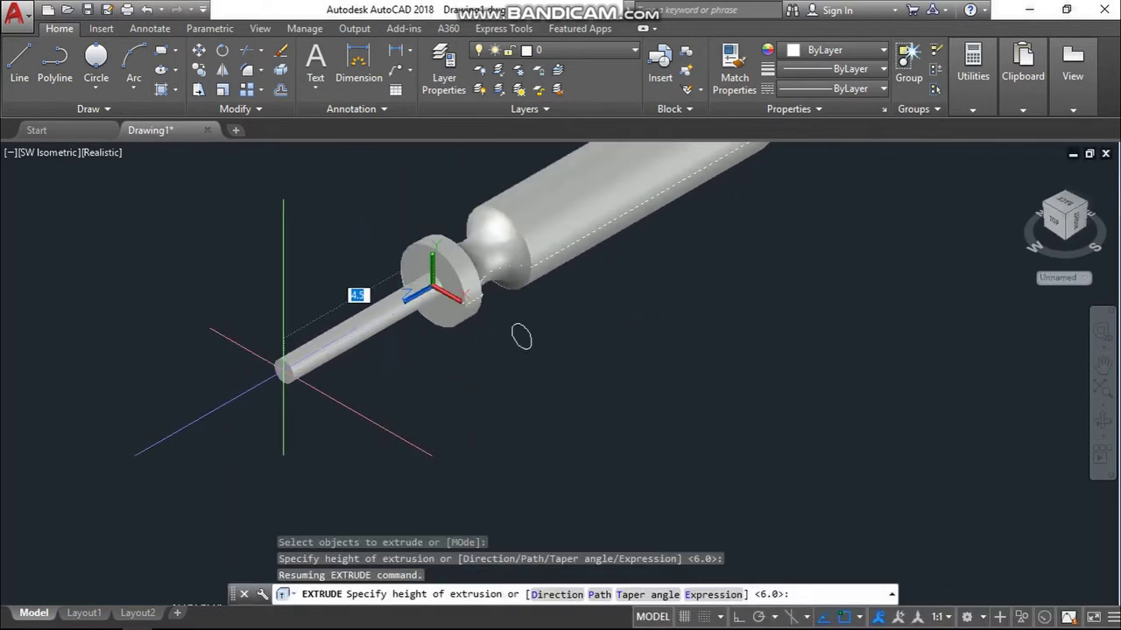
pyautogui.press('Return')
pyautogui.scroll(-2, 283, 371)
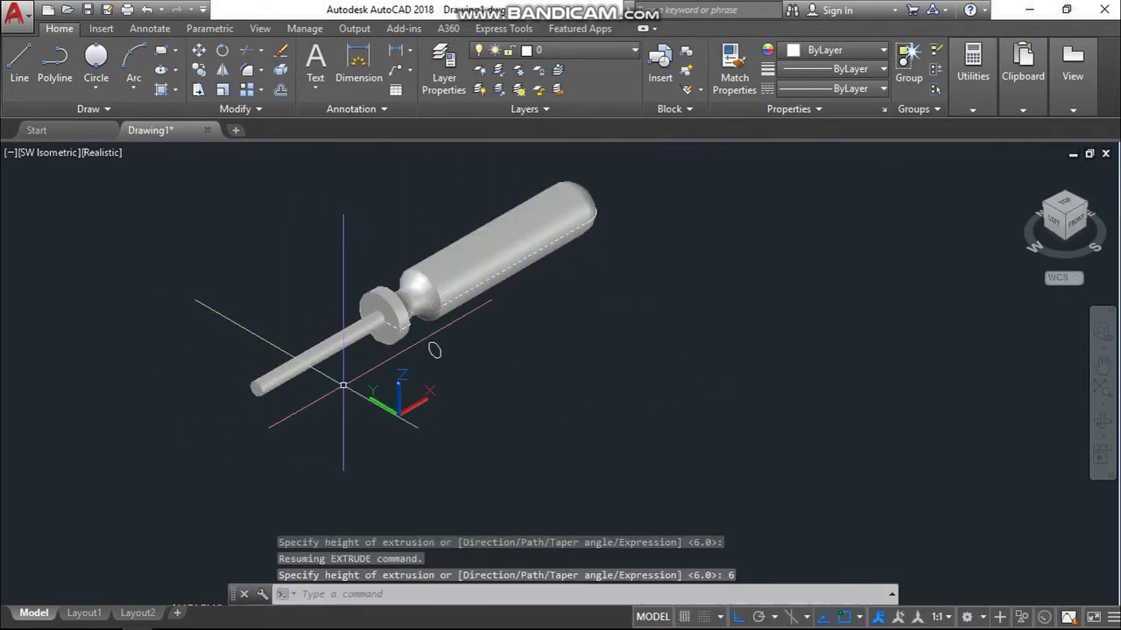
pyautogui.scroll(4, 492, 313)
# Step: Move the small loose circle beyond the shaft's end and pan it toward the view centre
pyautogui.click(504, 330)
pyautogui.click(488, 369)
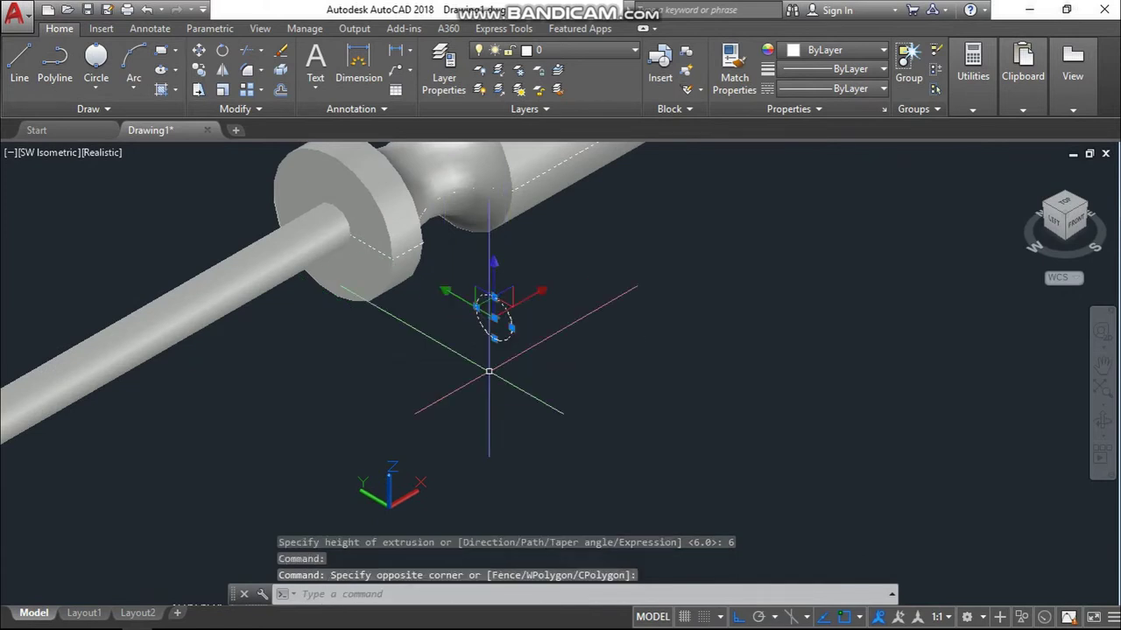
pyautogui.write('m')
pyautogui.press('Return')
pyautogui.click(489, 322)
pyautogui.scroll(-2, 476, 313)
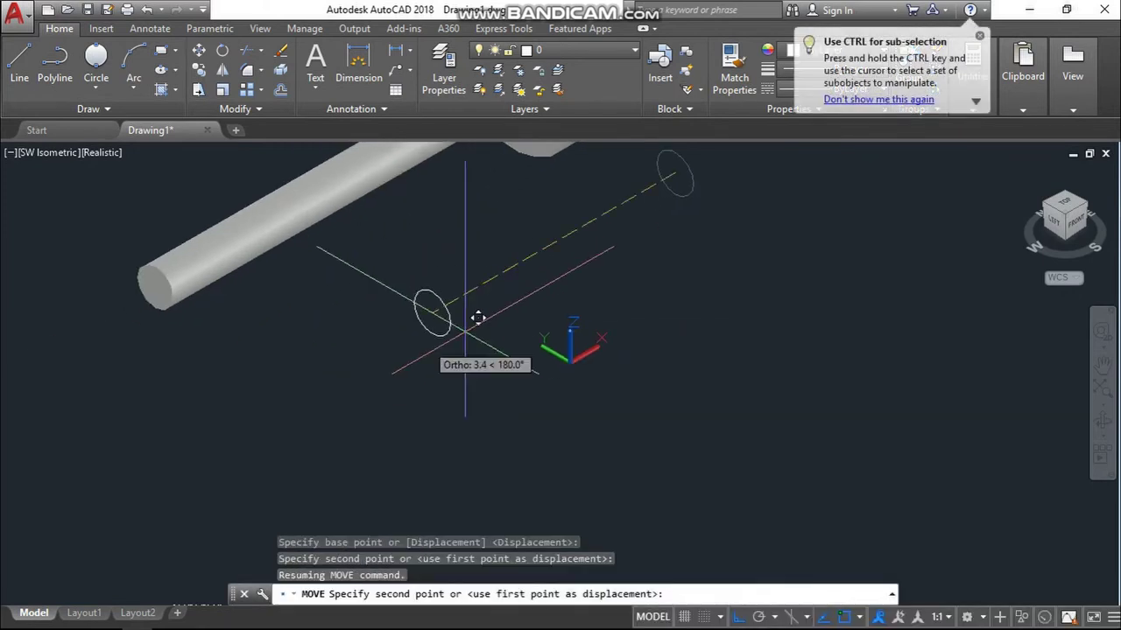
pyautogui.scroll(-2, 400, 376)
pyautogui.scroll(4, 293, 393)
pyautogui.click(300, 384)
pyautogui.press('Escape')
pyautogui.press('Escape')
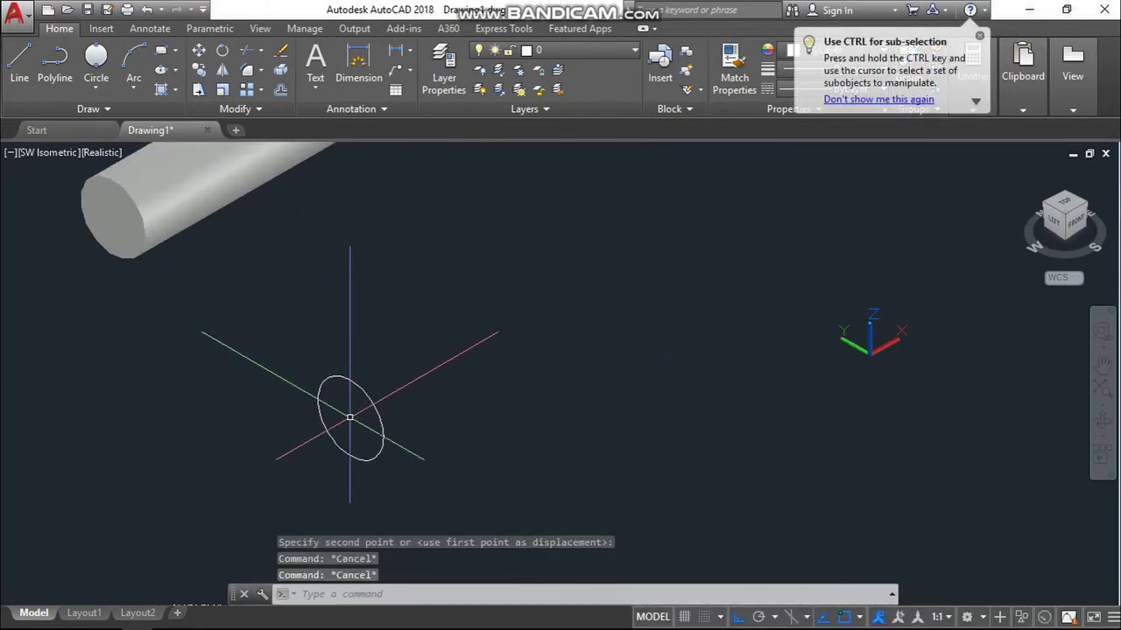
pyautogui.moveTo(299, 384); pyautogui.dragTo(361, 296, button='middle')
# Step: Draw a 0.1 × 0.4 rectangle, then a 0.4 × 0.8 rectangle from its corner
pyautogui.write('ec')
pyautogui.press('Return')
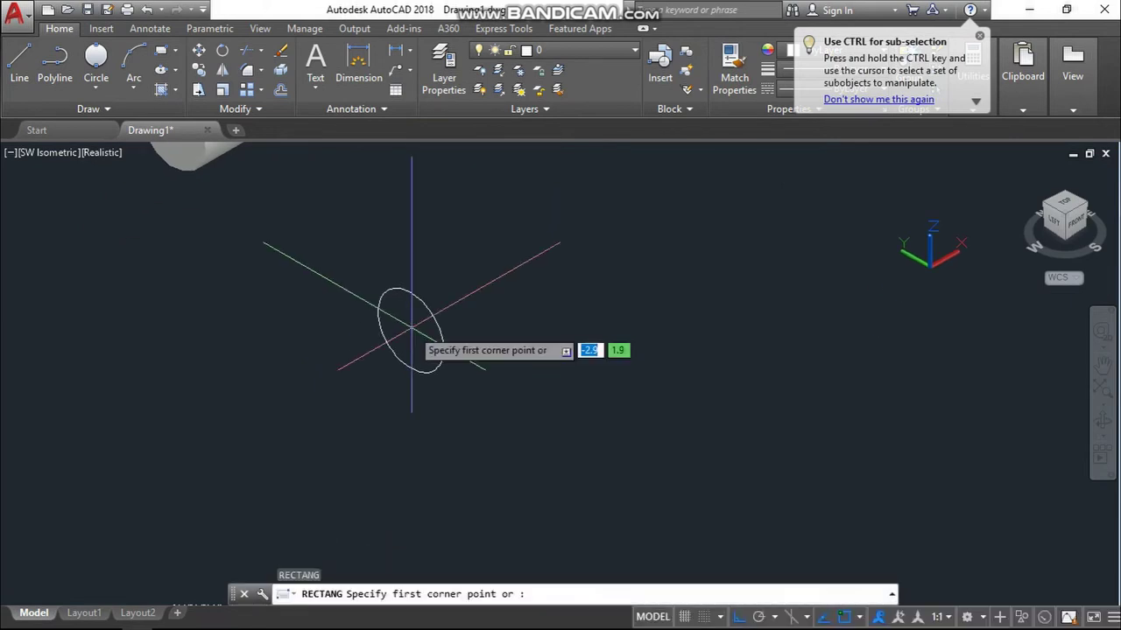
pyautogui.moveTo(488, 450); pyautogui.dragTo(426, 388, button='middle')
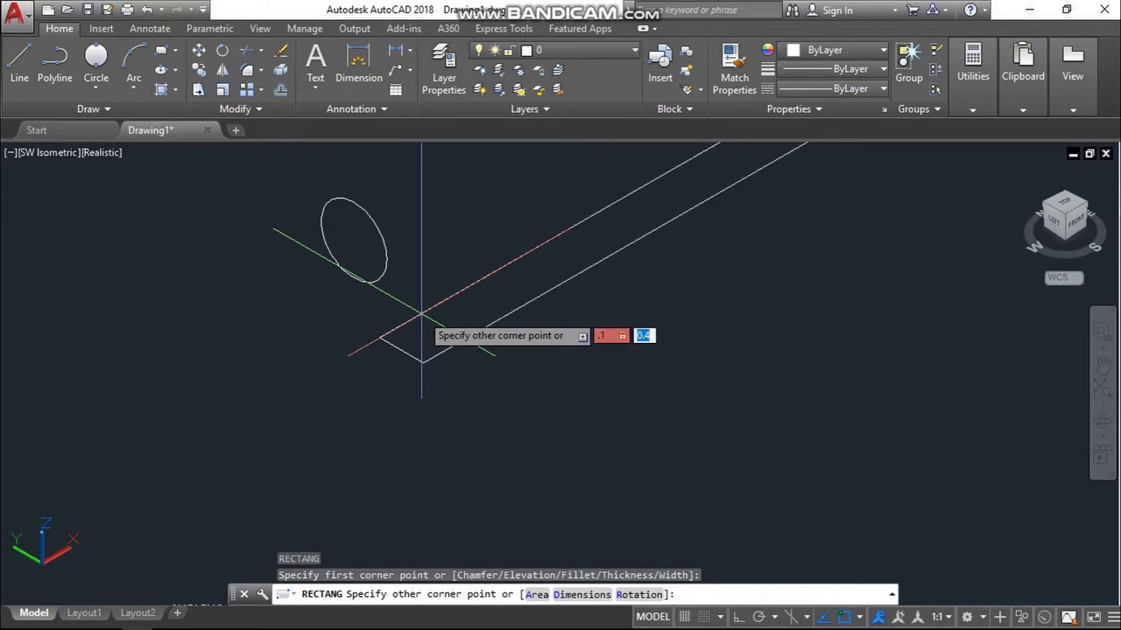
pyautogui.write('.4')
pyautogui.press('Return')
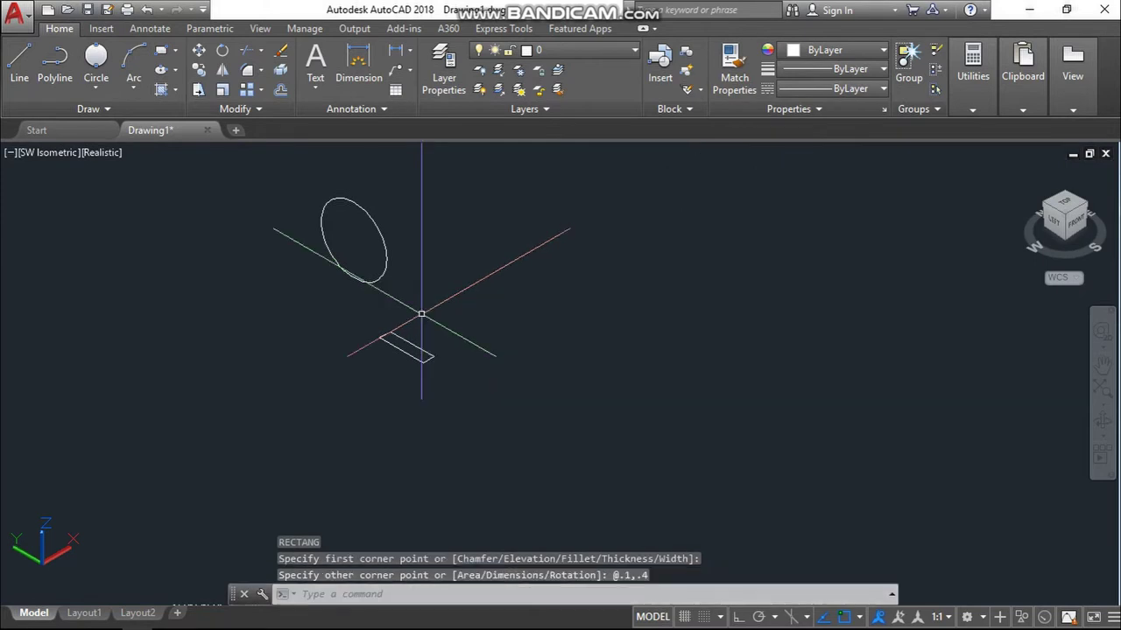
pyautogui.scroll(2, 408, 338)
pyautogui.press('Return')
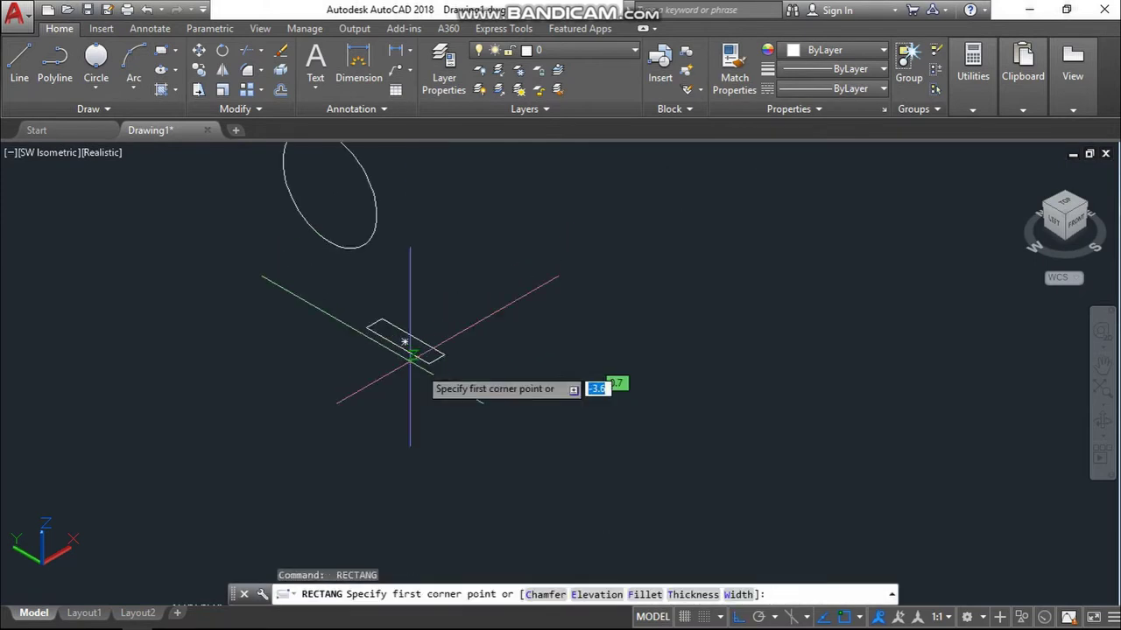
pyautogui.click(429, 362)
pyautogui.write('.4')
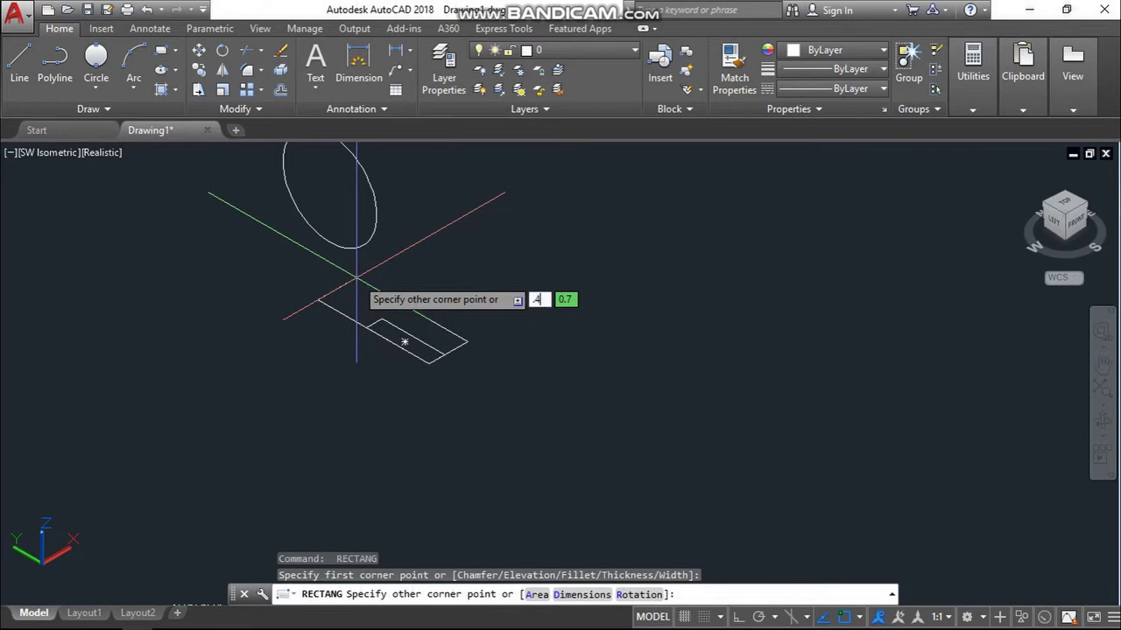
pyautogui.press('Tab')
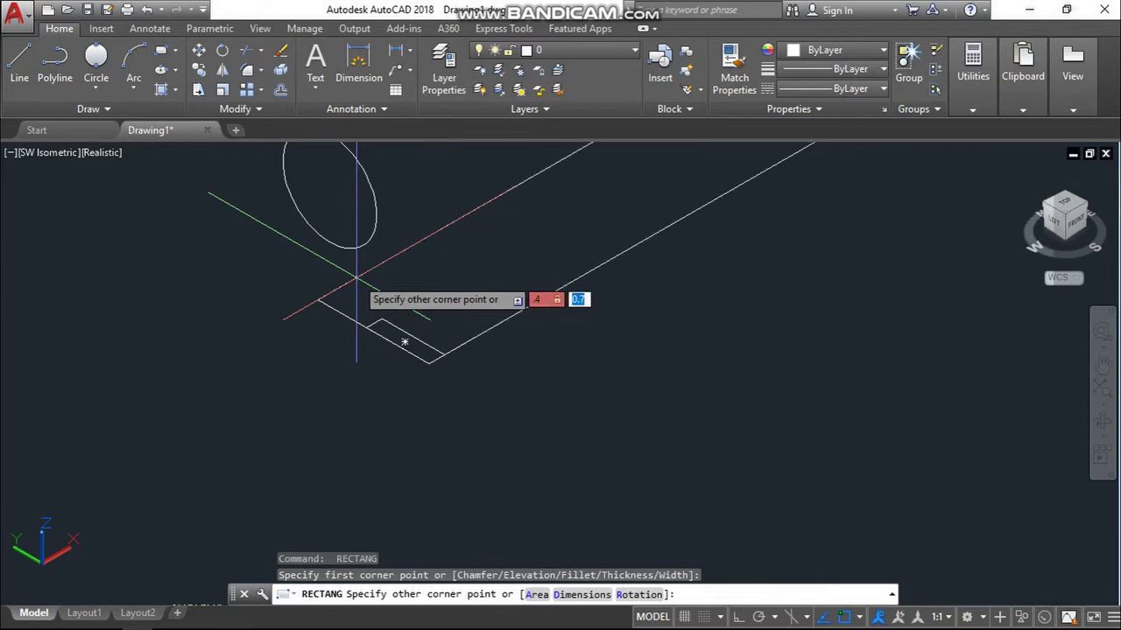
pyautogui.write('.8')
pyautogui.press('Return')
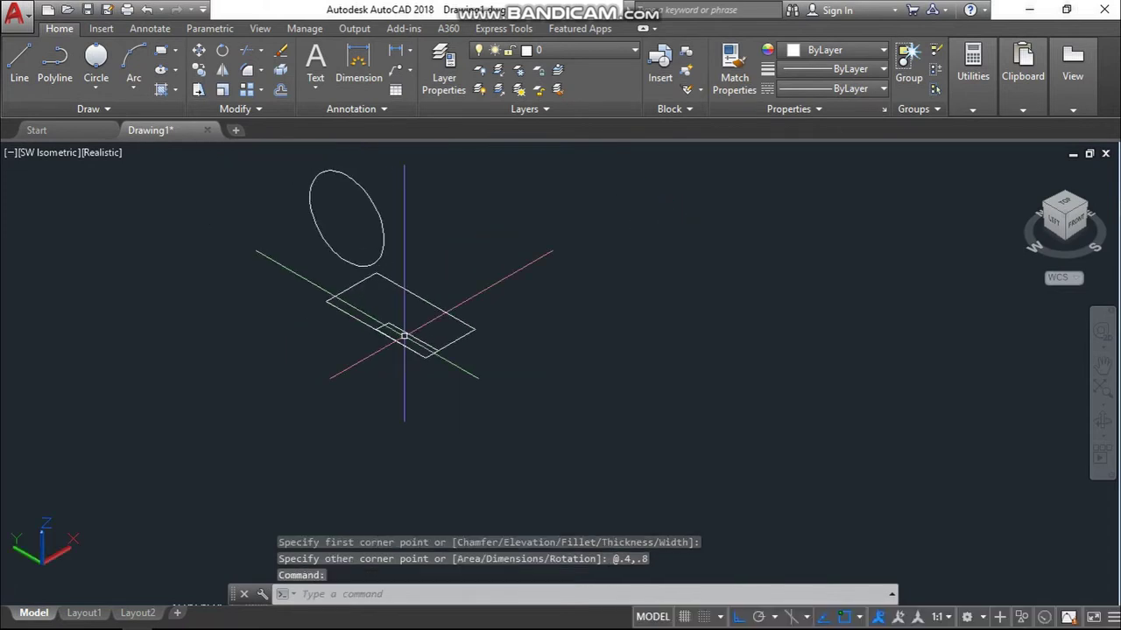
pyautogui.scroll(2, 448, 327)
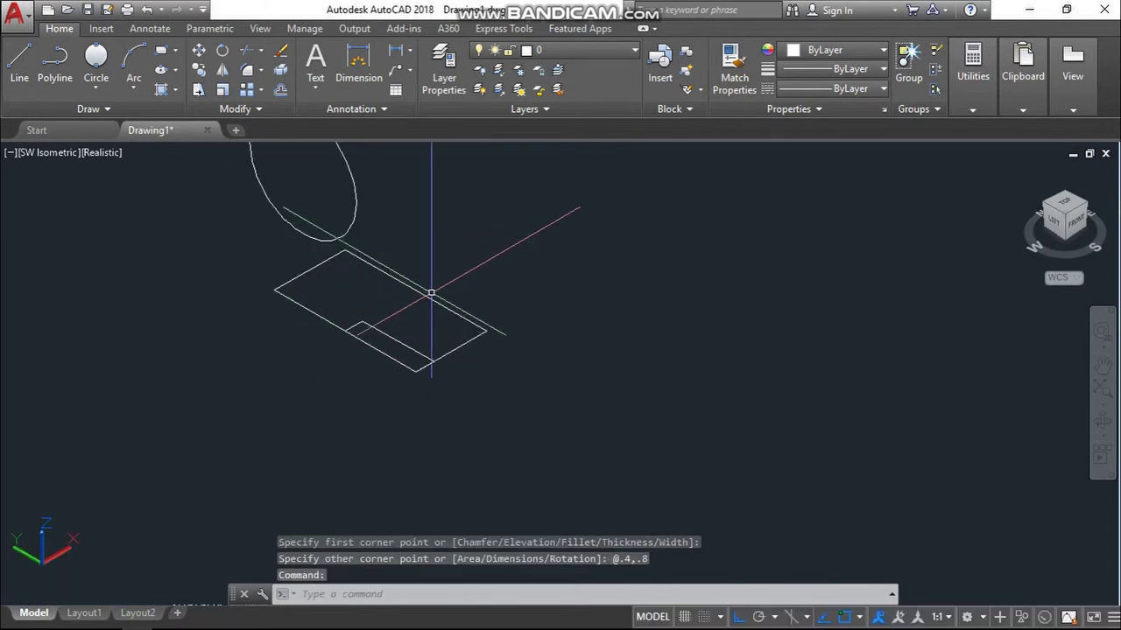
# Step: Move the larger rectangle slightly so it surrounds the small one
pyautogui.click(431, 292)
pyautogui.click(422, 312)
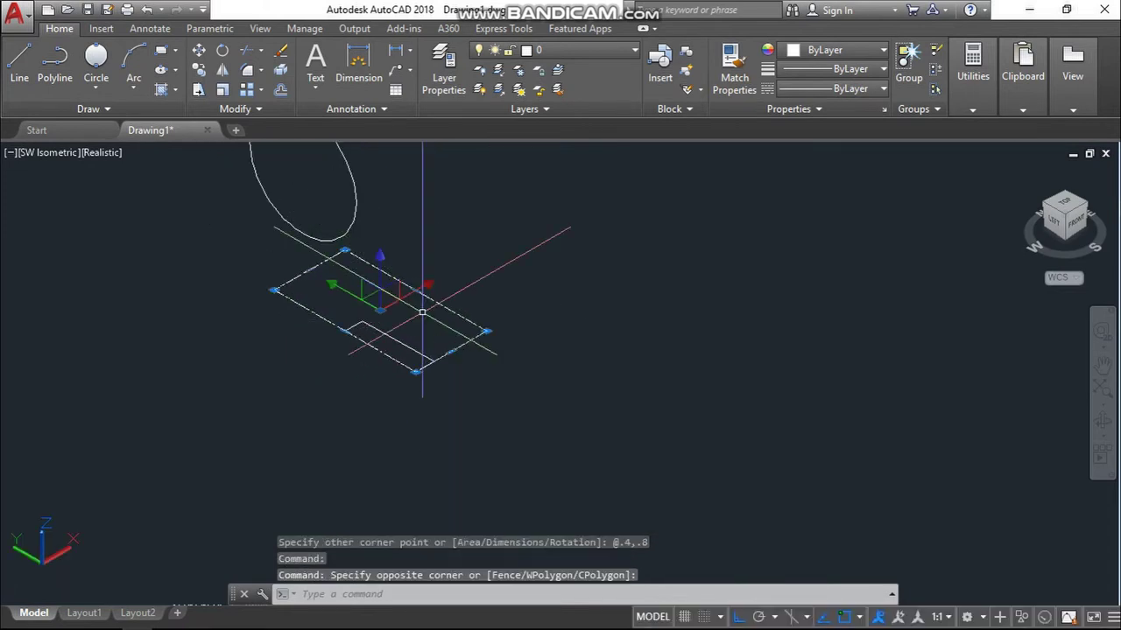
pyautogui.write('m')
pyautogui.press('Return')
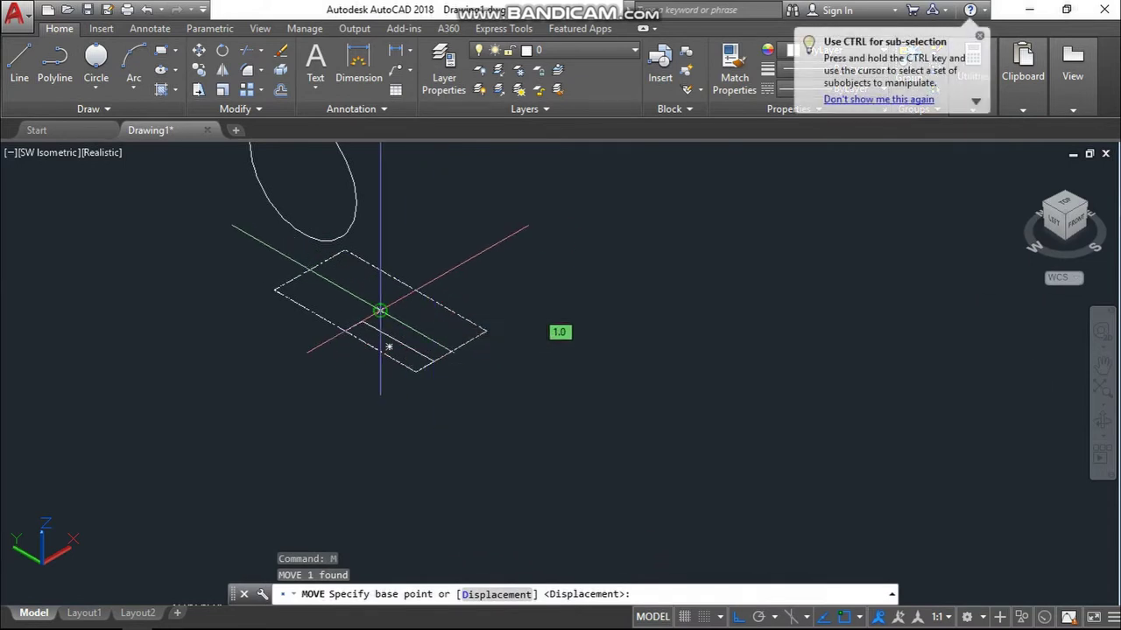
pyautogui.click(389, 347)
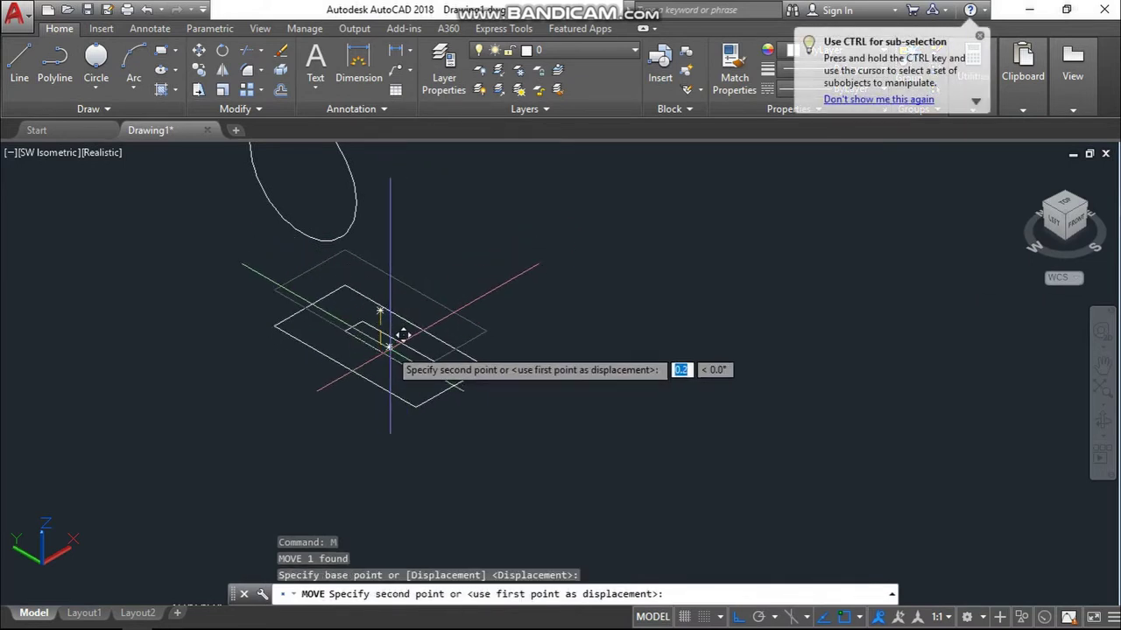
pyautogui.click(391, 352)
pyautogui.scroll(2, 416, 347)
pyautogui.click(431, 312)
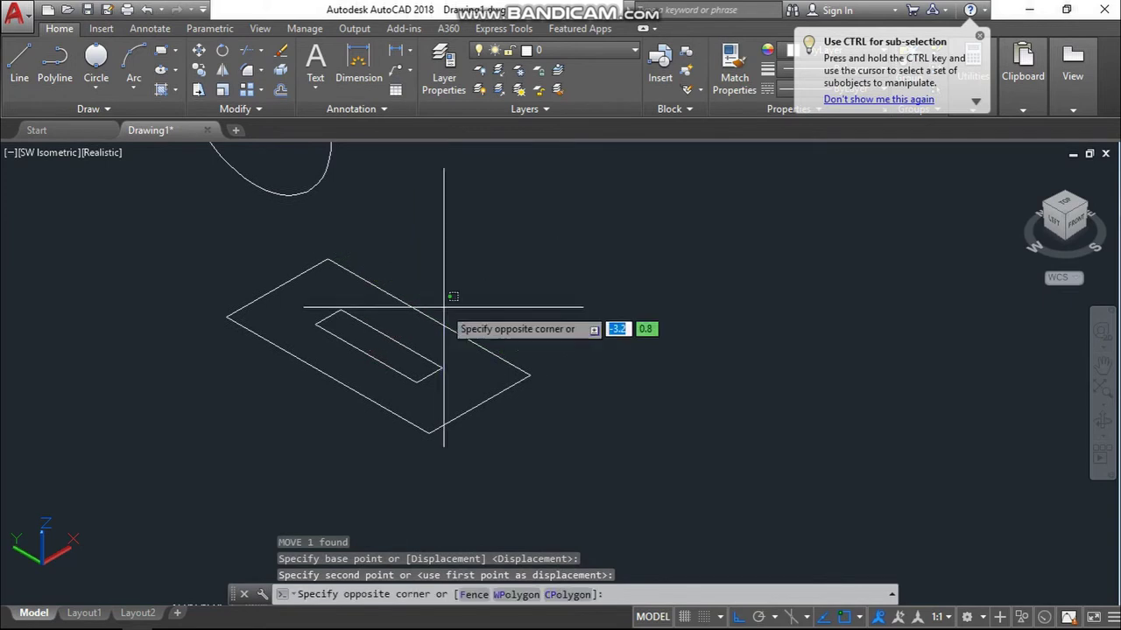
pyautogui.press('Escape')
pyautogui.press('Escape')
pyautogui.press('Escape')
pyautogui.write('3DR')
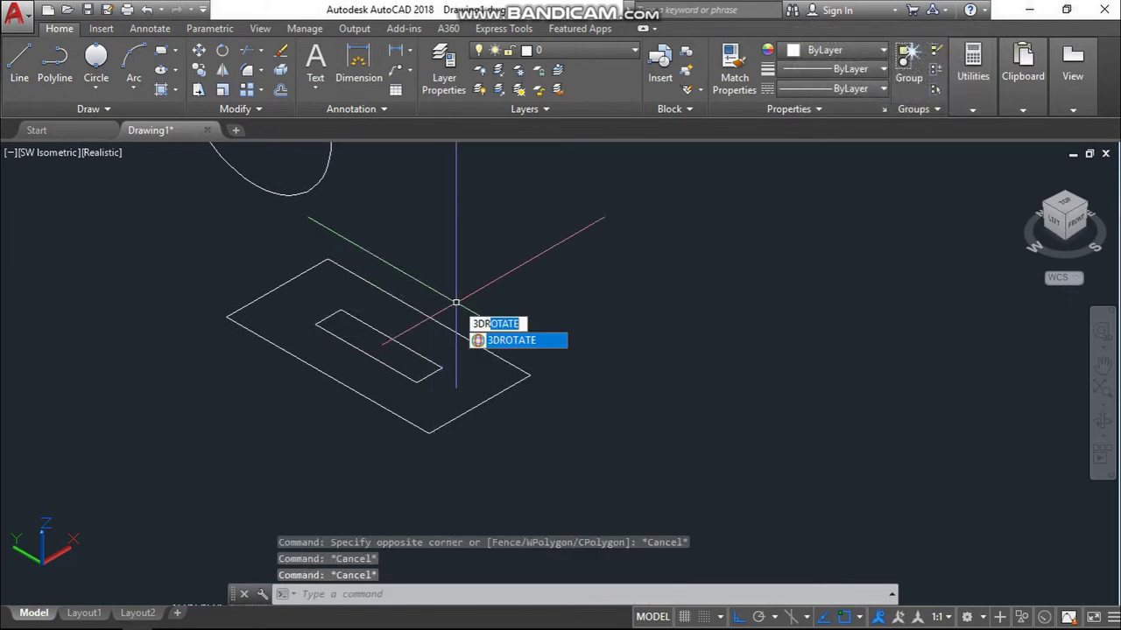
# Step: Rotate both rectangles 90 degrees in 3D so they stand upright
pyautogui.press('Return')
pyautogui.click(468, 313)
pyautogui.click(371, 424)
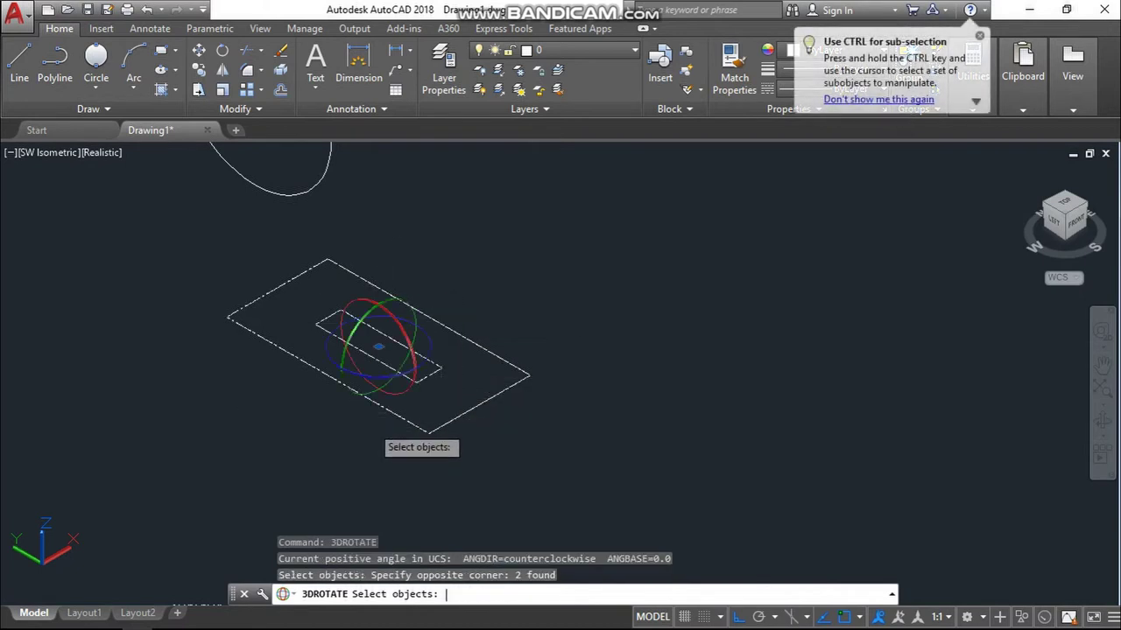
pyautogui.press('Return')
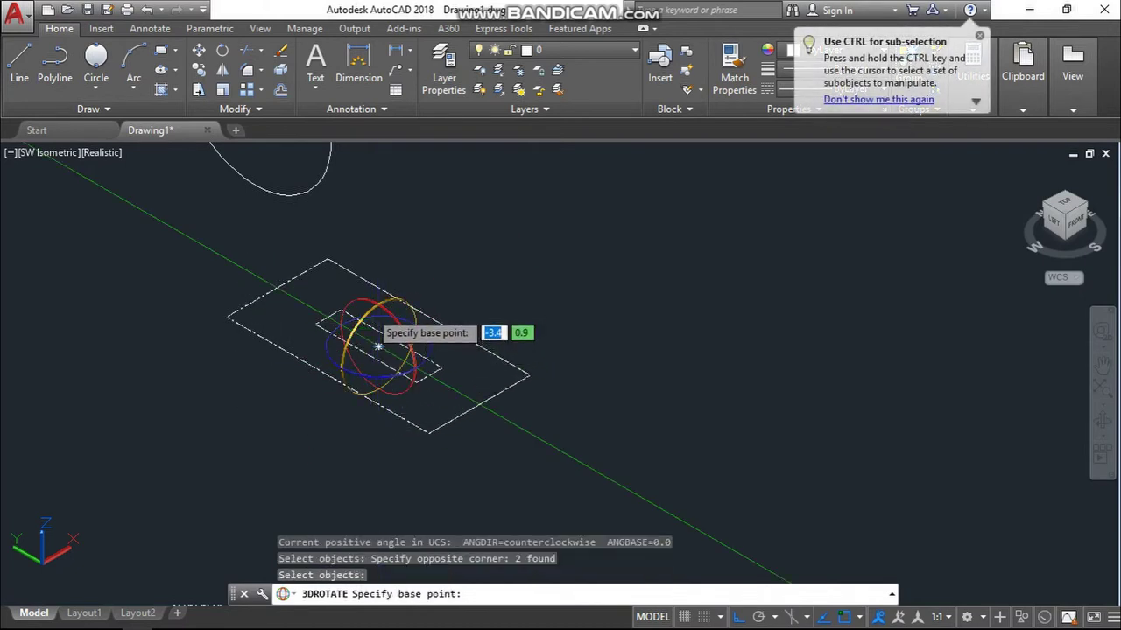
pyautogui.click(378, 347)
pyautogui.click(376, 317)
pyautogui.write('90')
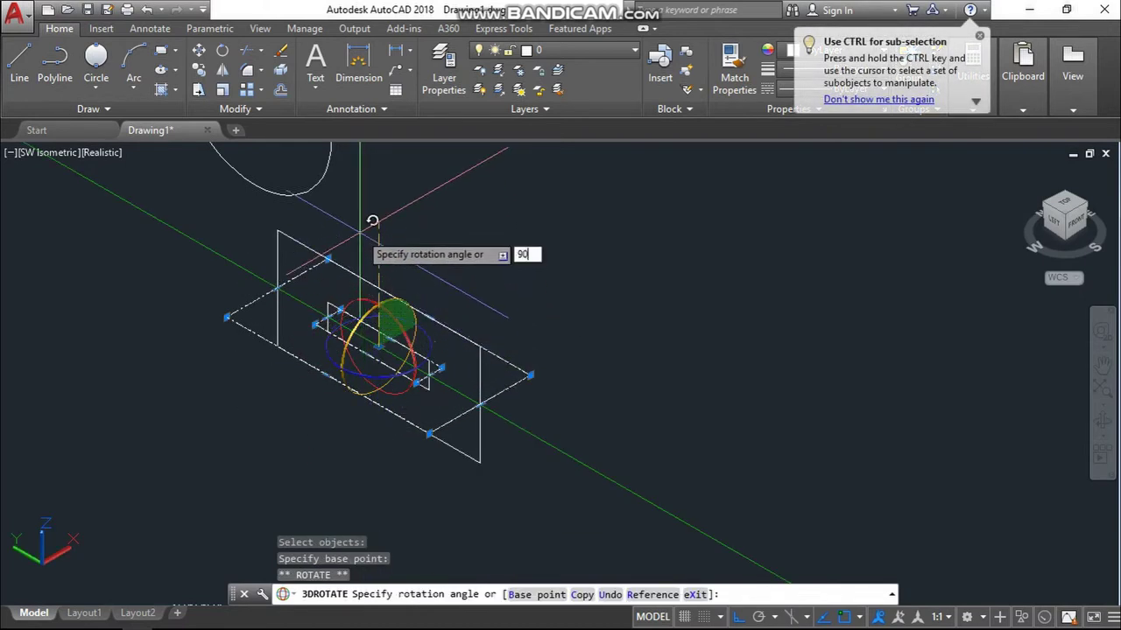
pyautogui.press('Return')
pyautogui.press('Escape')
pyautogui.press('Escape')
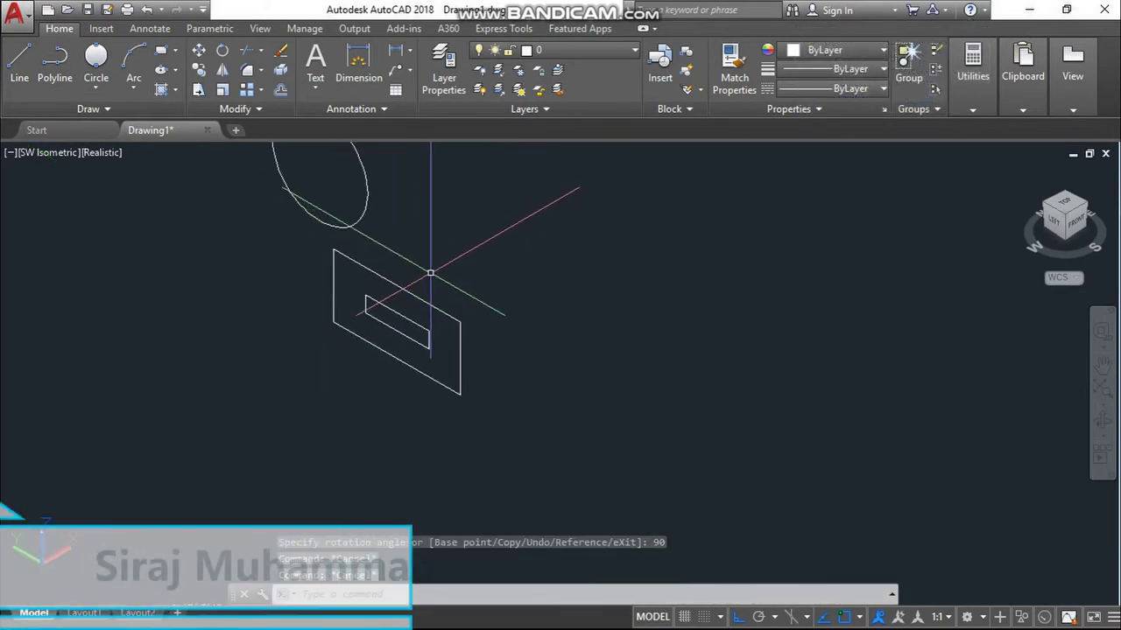
# Step: Move both rectangles so they are centred on the loose circle
pyautogui.click(435, 271)
pyautogui.click(400, 412)
pyautogui.write('m')
pyautogui.press('Return')
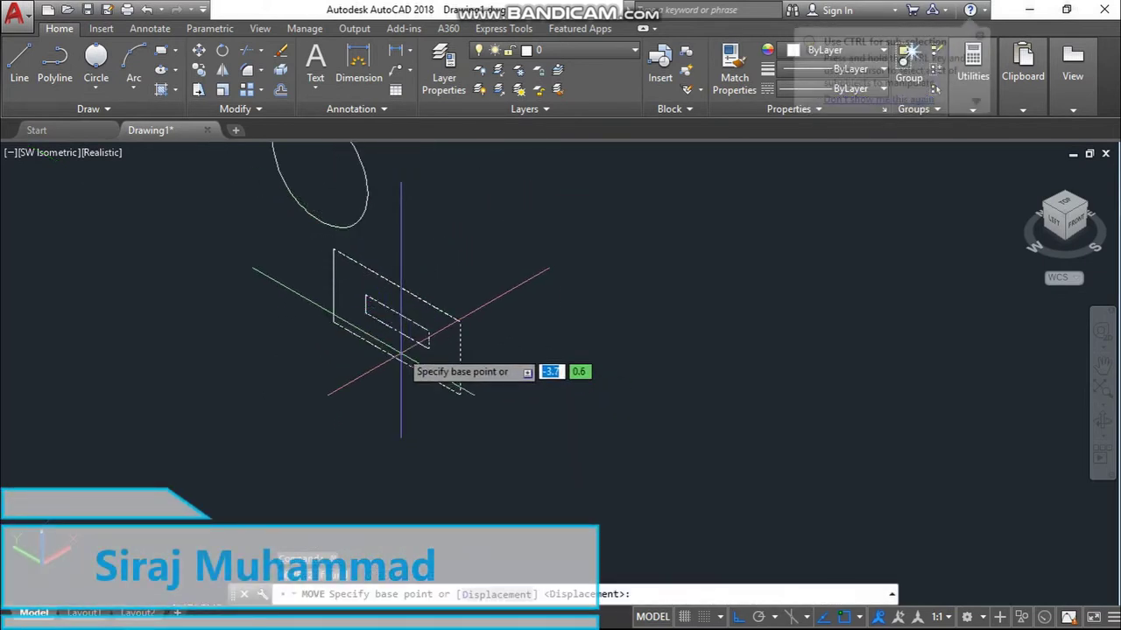
pyautogui.click(400, 322)
pyautogui.moveTo(400, 315); pyautogui.dragTo(436, 499, button='middle')
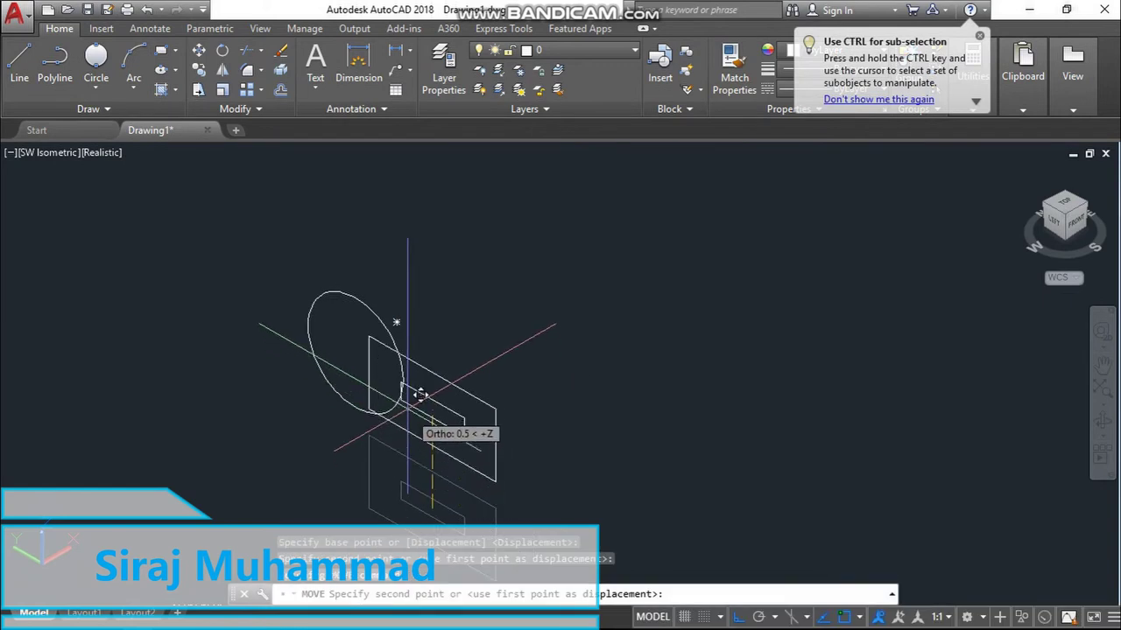
pyautogui.click(354, 350)
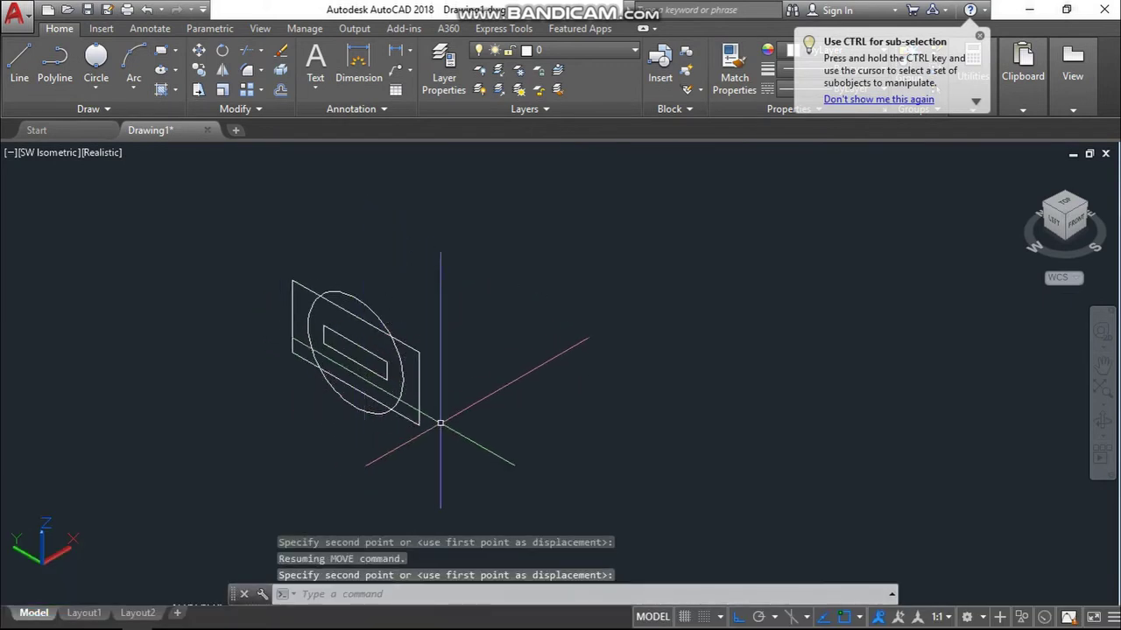
pyautogui.press('Escape')
pyautogui.press('Escape')
pyautogui.press('Escape')
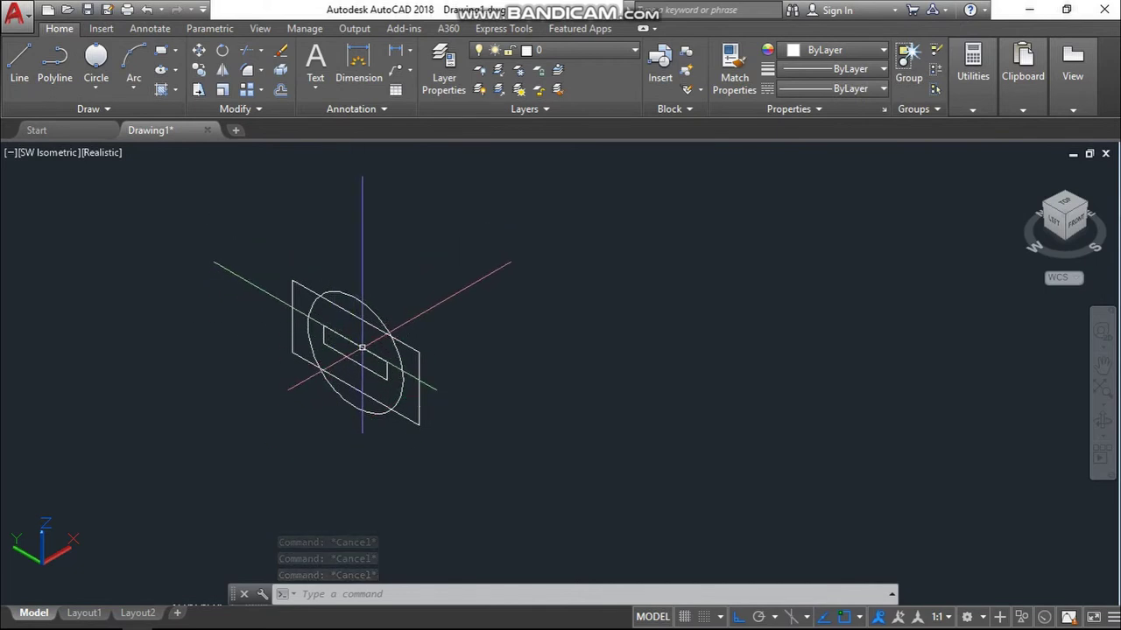
# Step: Move the small inner rectangle 1 unit along the axis
pyautogui.click(362, 352)
pyautogui.scroll(3, 373, 375)
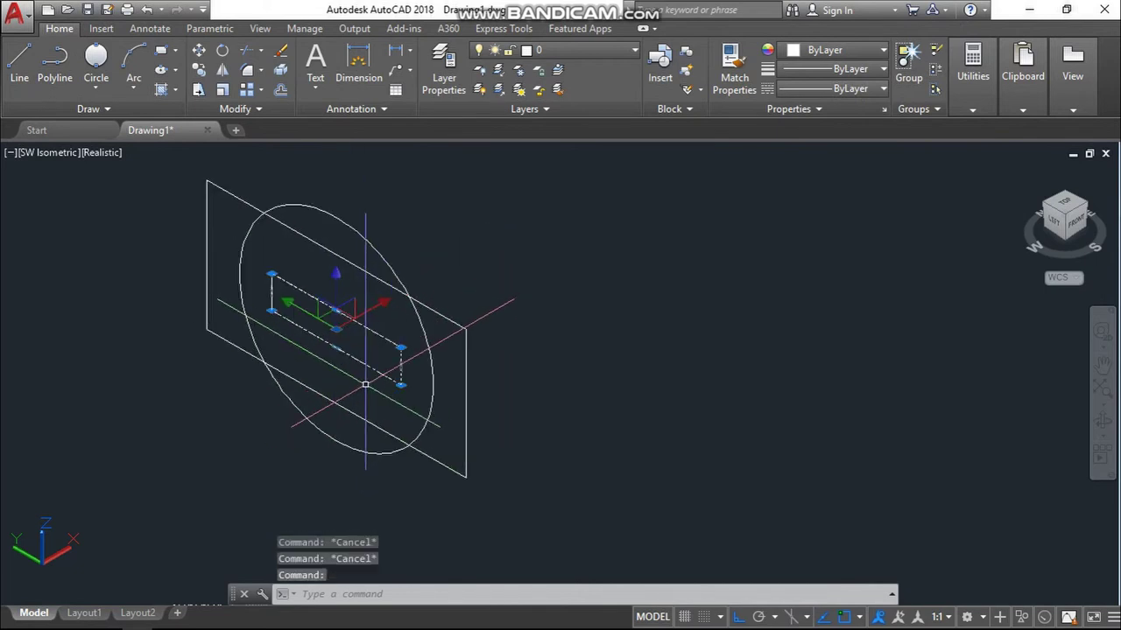
pyautogui.write('M')
pyautogui.press('Return')
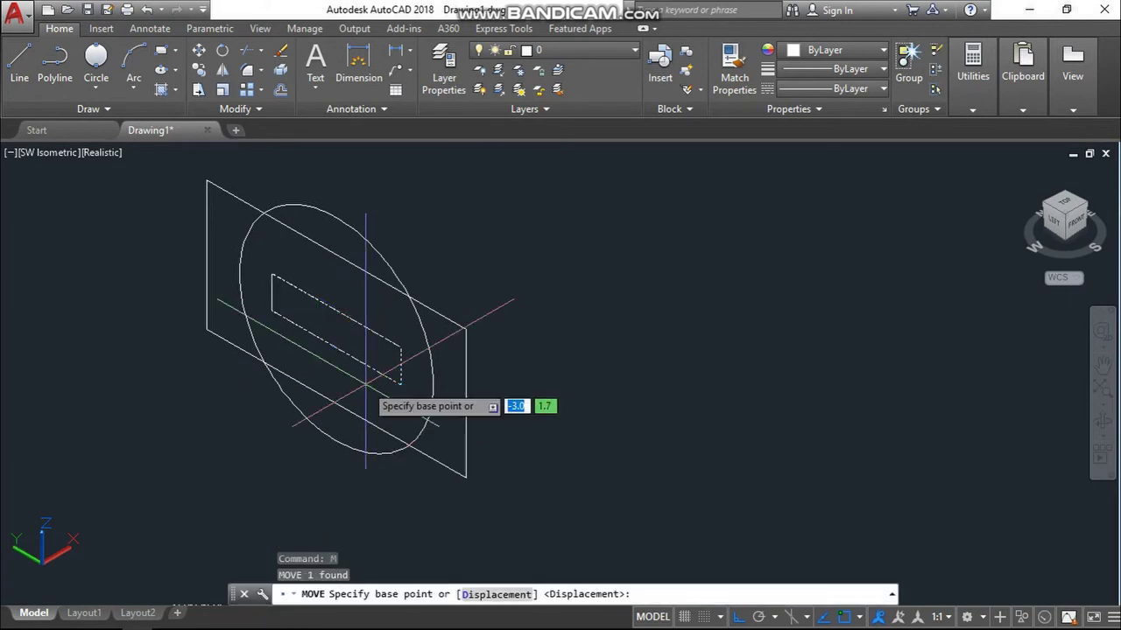
pyautogui.click(336, 330)
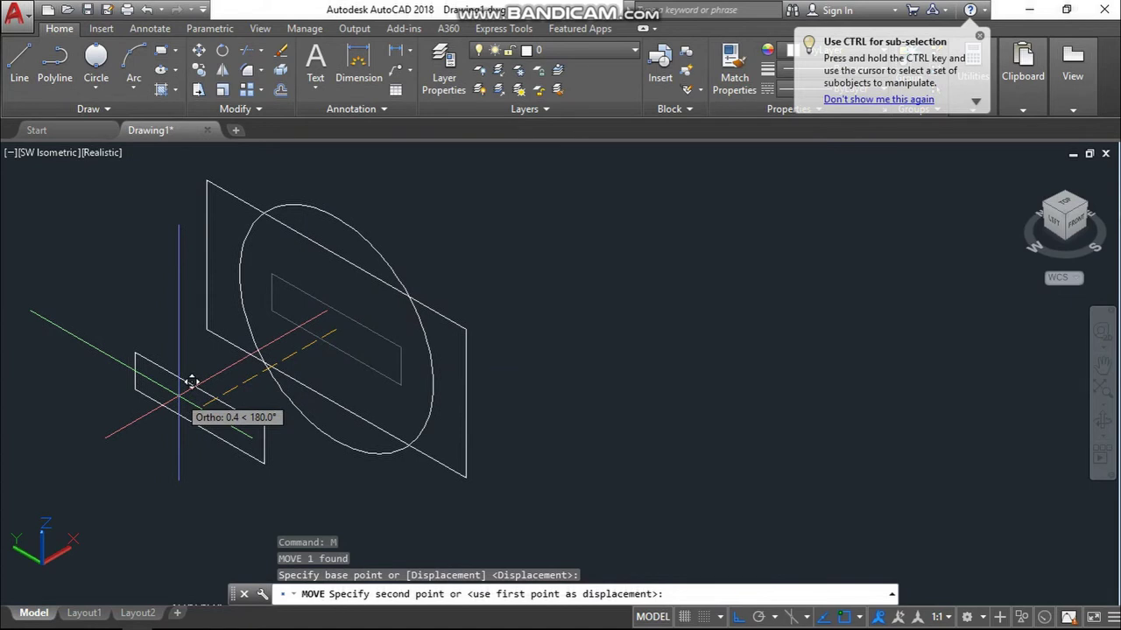
pyautogui.write('1')
pyautogui.press('Return')
# Step: Move the ellipse forward along the axis to the origin
pyautogui.scroll(-1, 188, 390)
pyautogui.scroll(-3, 203, 413)
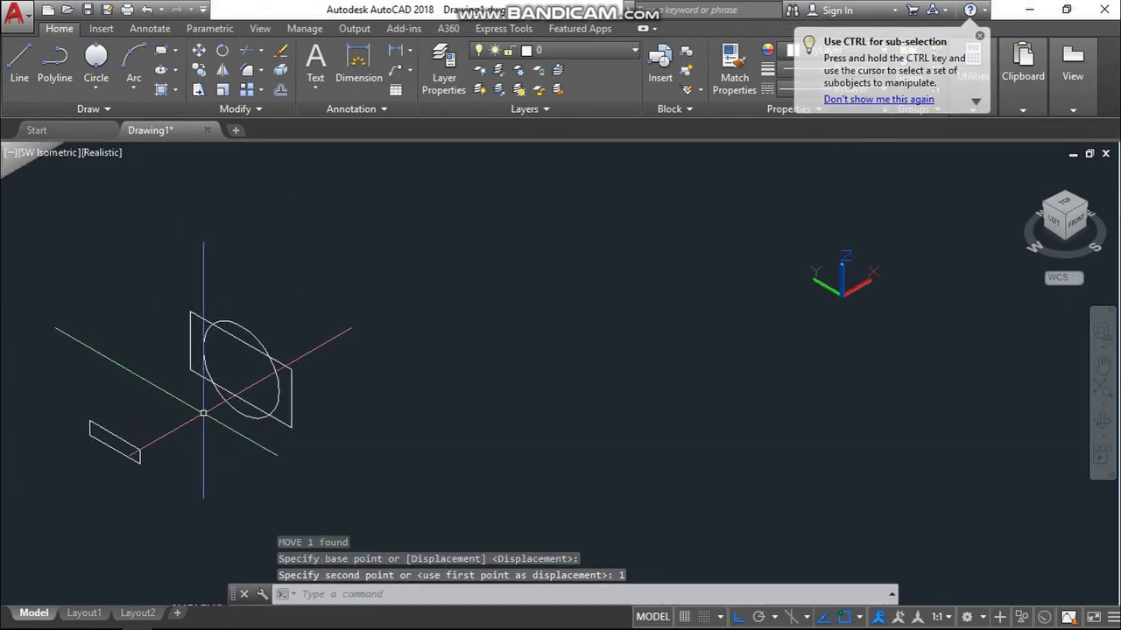
pyautogui.moveTo(203, 413); pyautogui.dragTo(287, 406, button='middle')
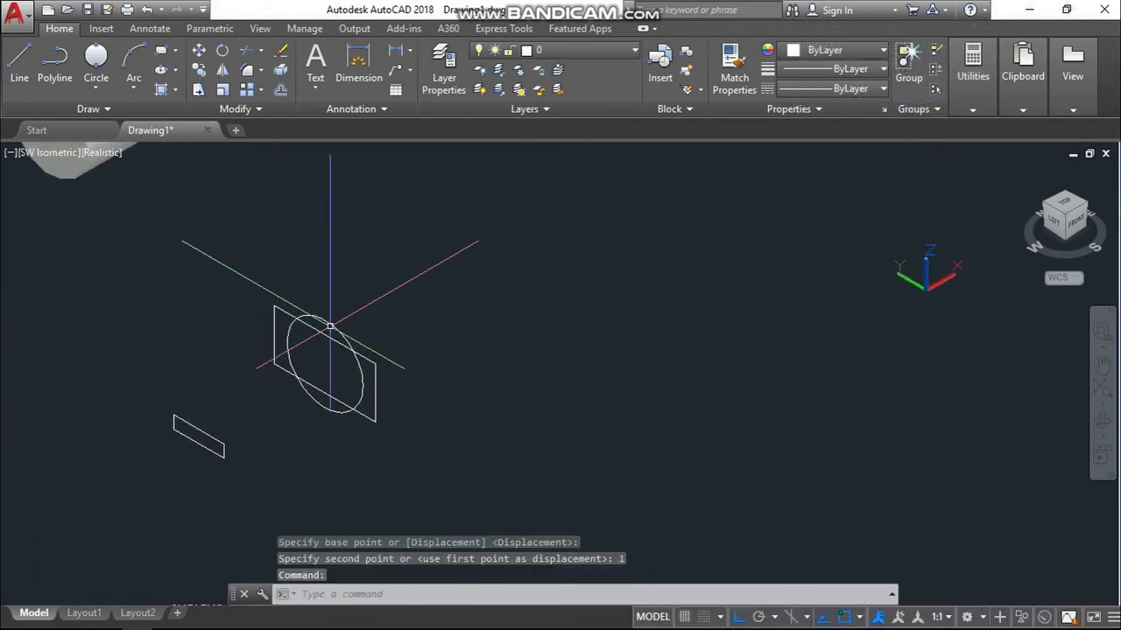
pyautogui.click(331, 325)
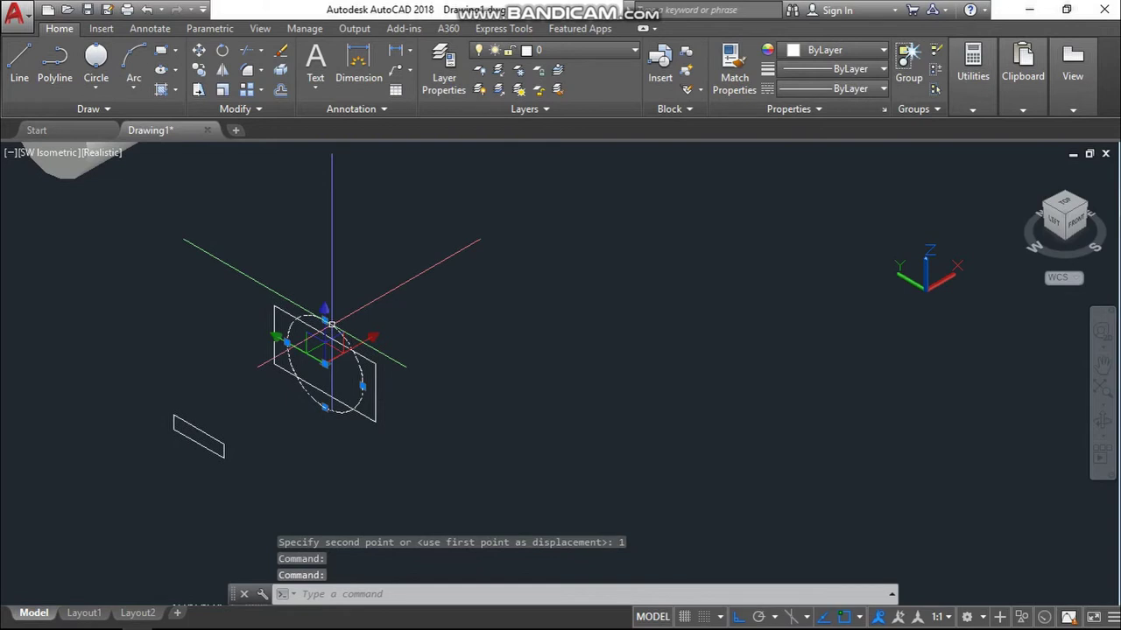
pyautogui.write('m')
pyautogui.press('Return')
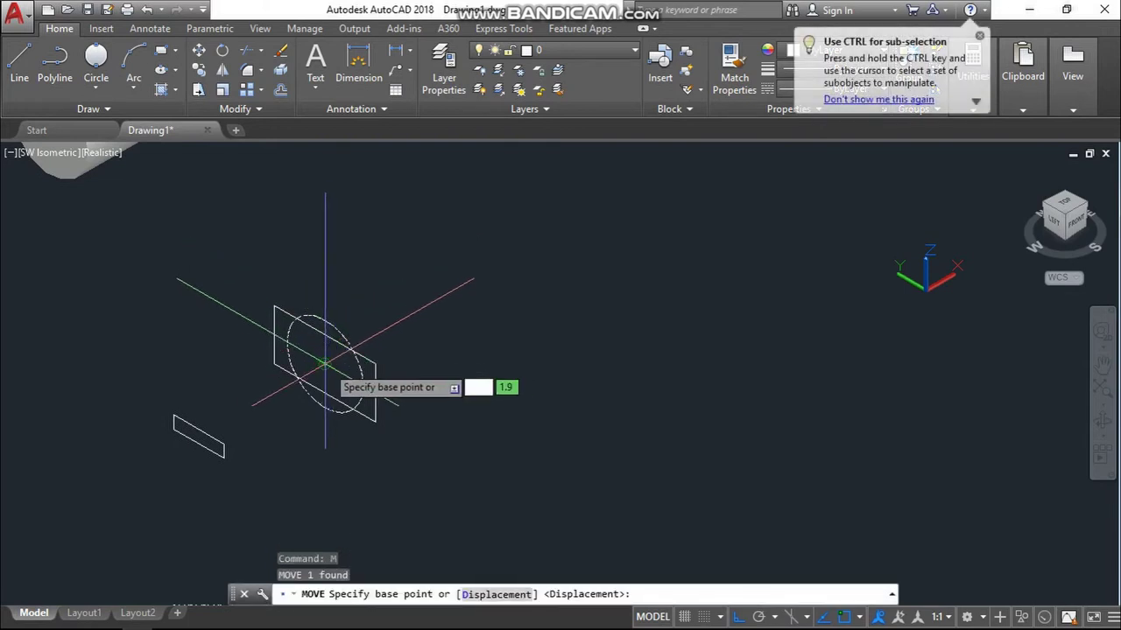
pyautogui.click(342, 348)
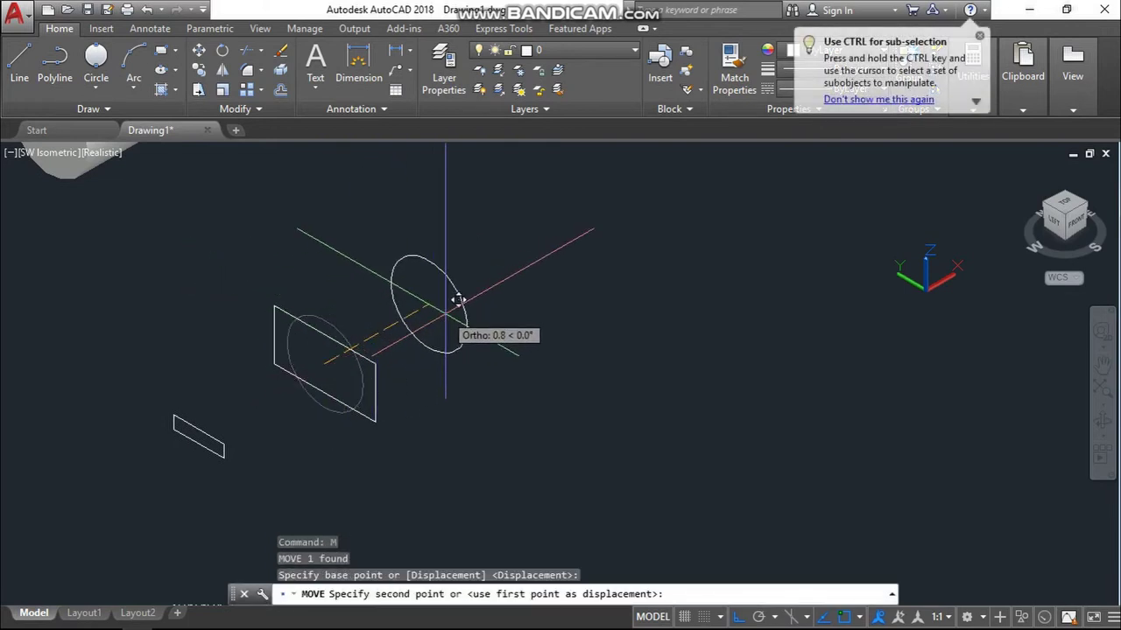
pyautogui.write('1')
pyautogui.click(444, 314)
pyautogui.press('Escape')
pyautogui.press('Escape')
pyautogui.press('Escape')
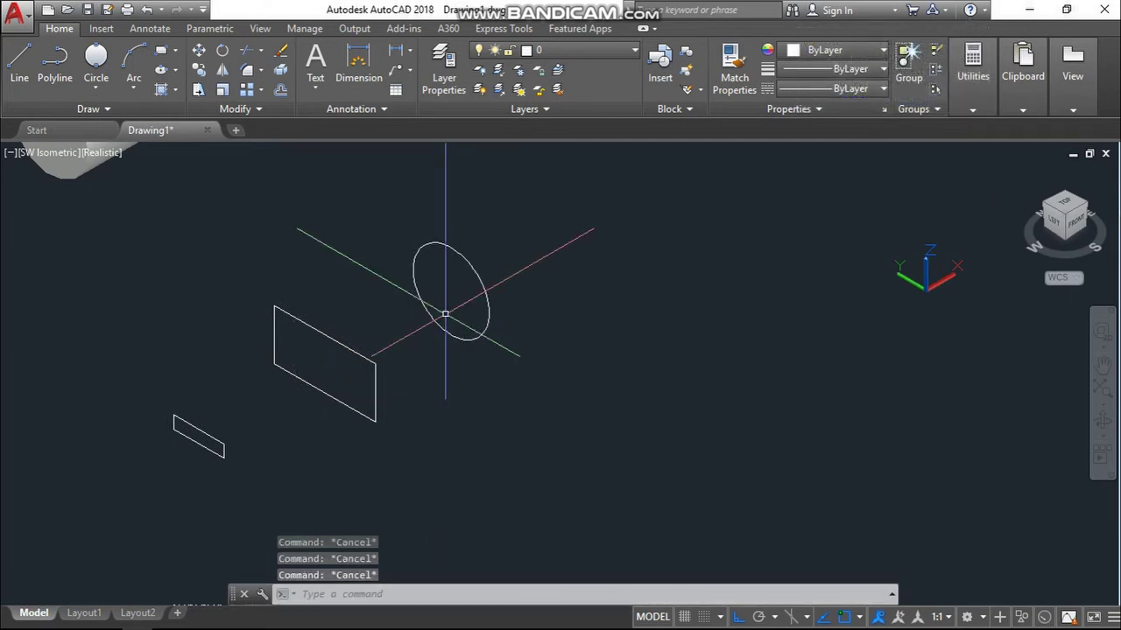
# Step: Loft the small rectangle, large rectangle and ellipse using Cross sections only
pyautogui.write('LO')
pyautogui.press('Down')
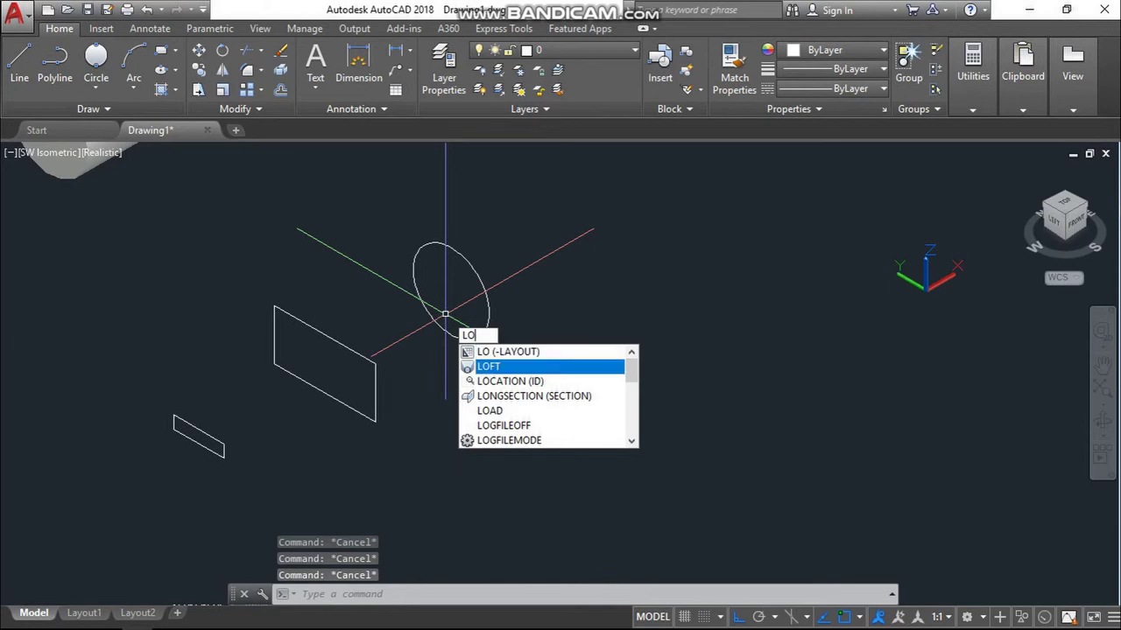
pyautogui.press('Return')
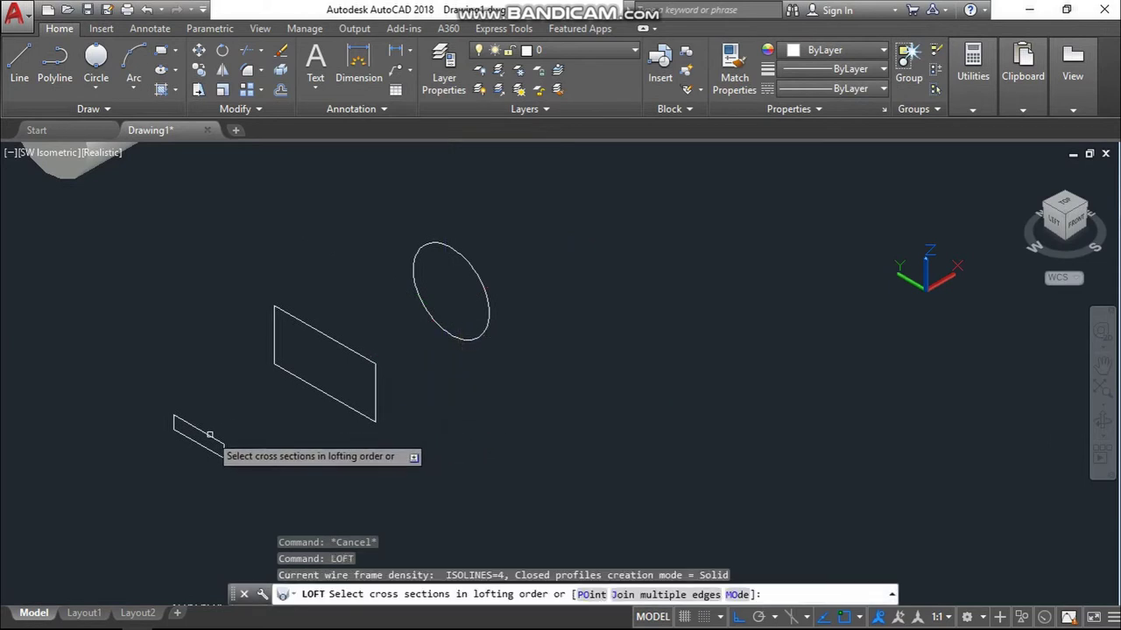
pyautogui.click(210, 434)
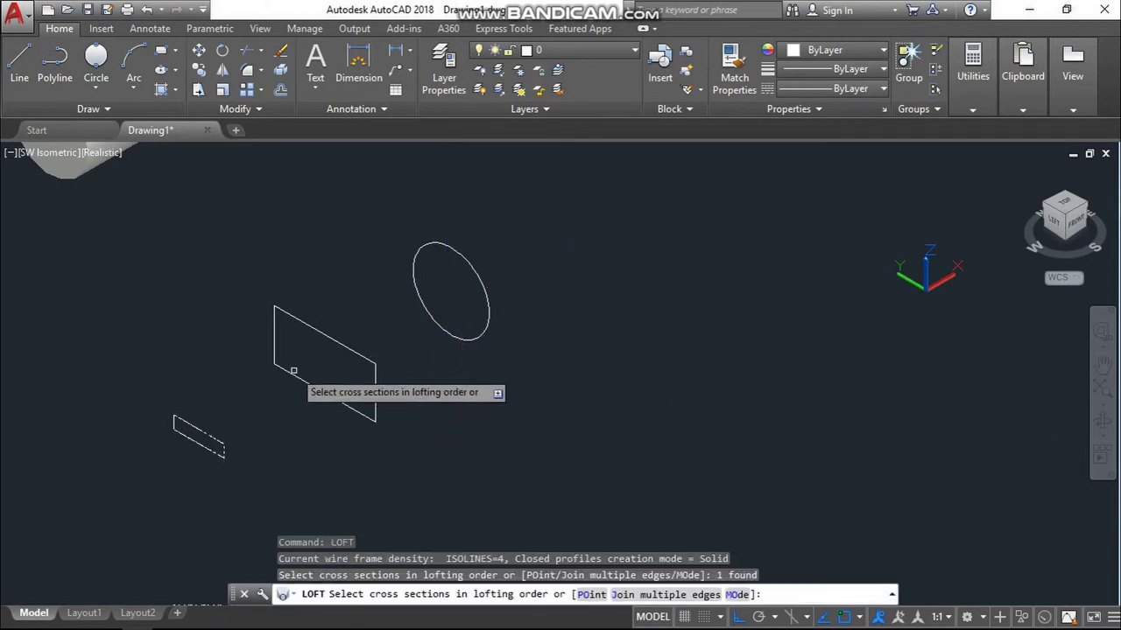
pyautogui.click(339, 342)
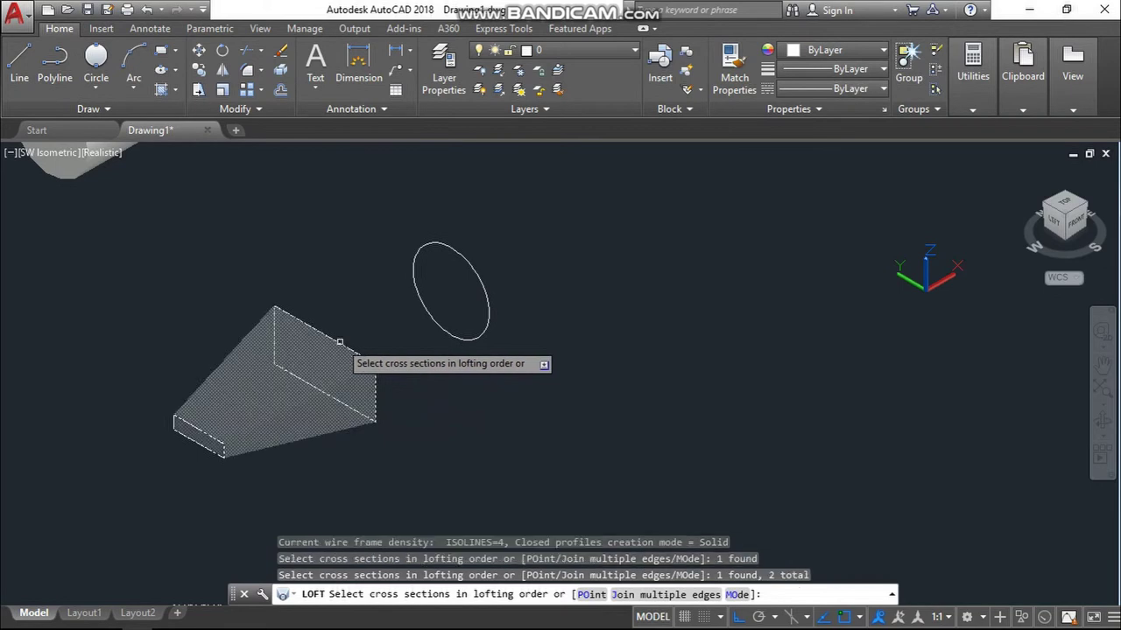
pyautogui.click(474, 265)
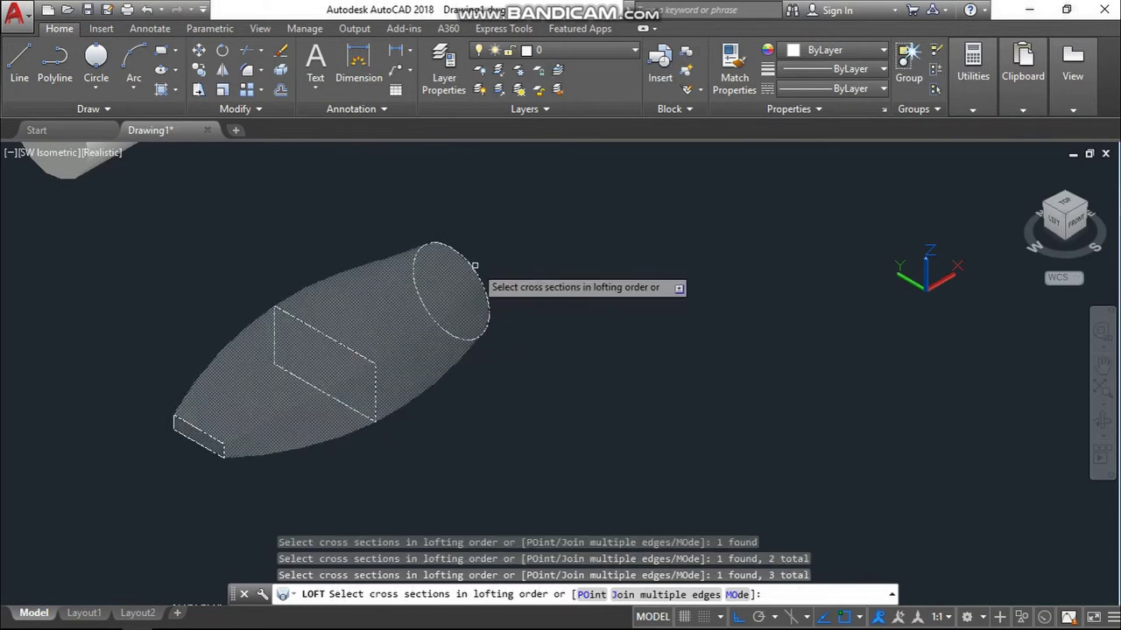
pyautogui.press('Return')
pyautogui.press('Down')
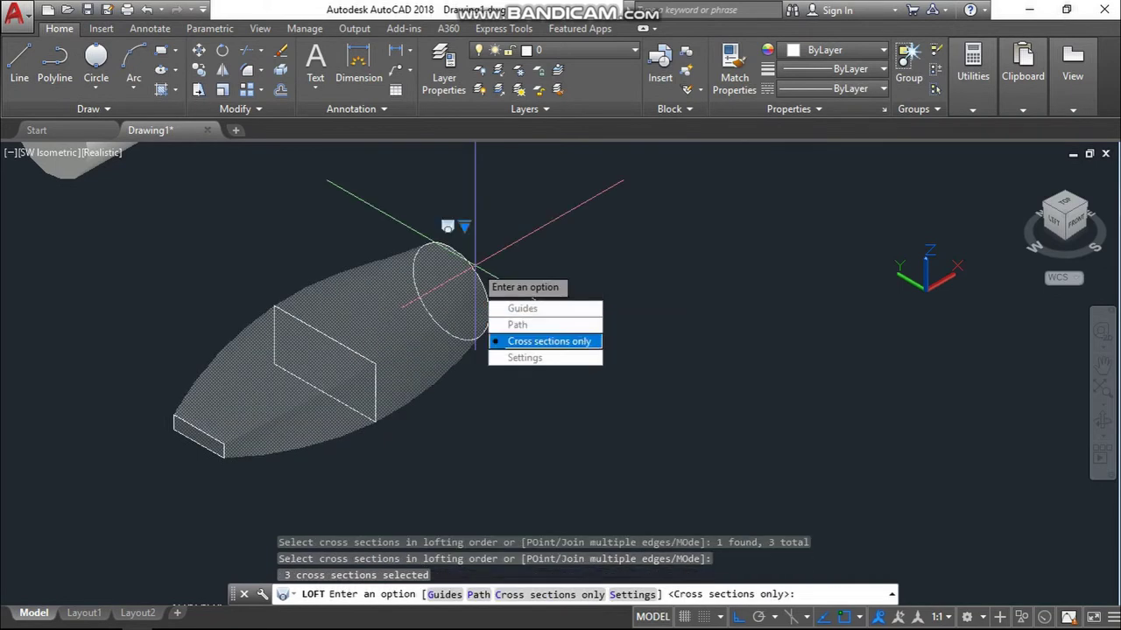
pyautogui.press('Return')
pyautogui.press('Escape')
pyautogui.press('Escape')
# Step: Move the lofted tip by its wide end onto the end of the shaft
pyautogui.scroll(-4, 427, 316)
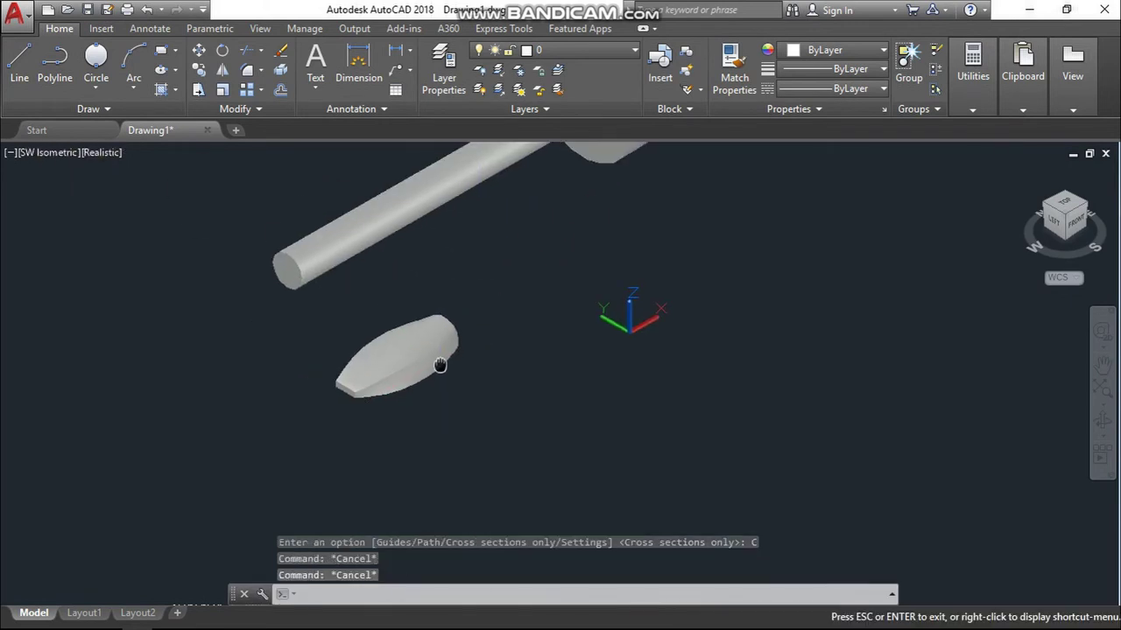
pyautogui.click(438, 347)
pyautogui.write('m')
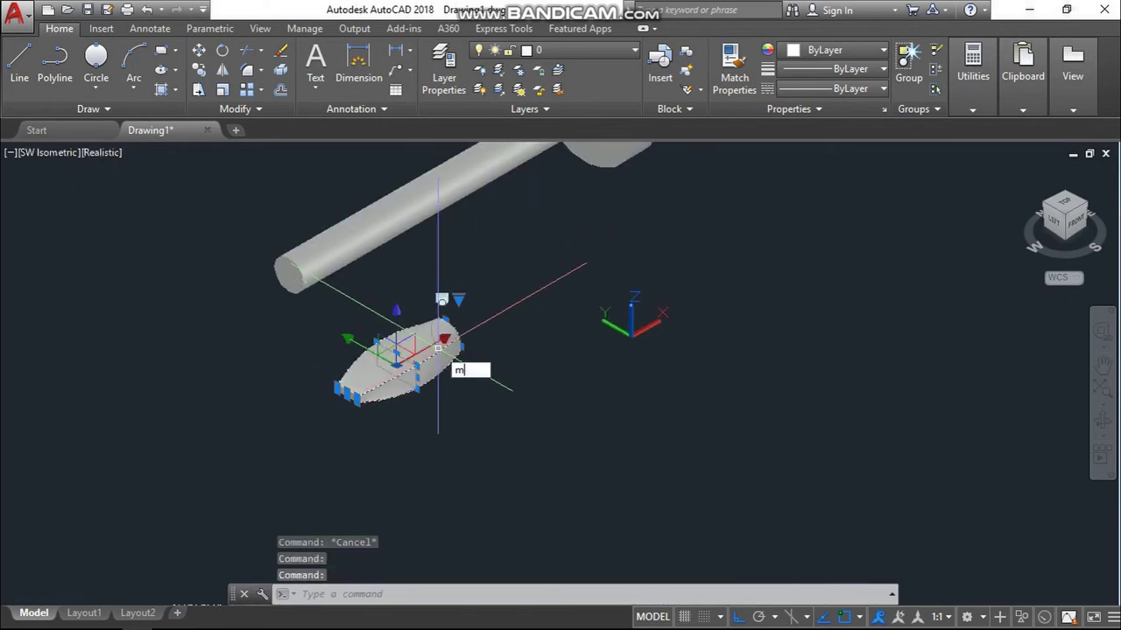
pyautogui.press('Return')
pyautogui.scroll(4, 447, 355)
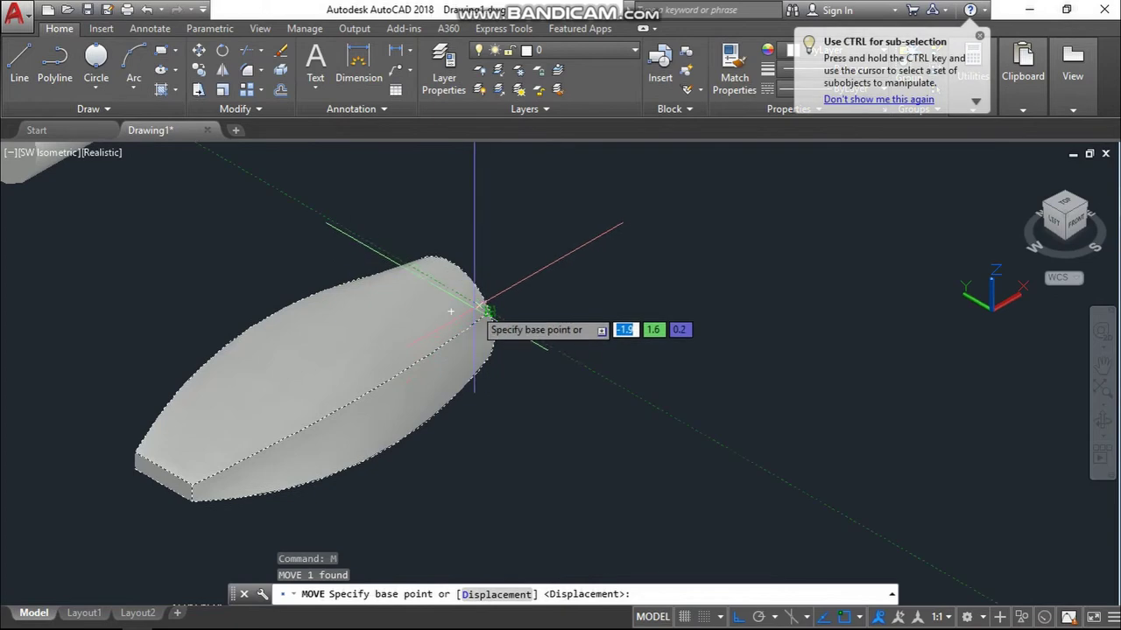
pyautogui.click(486, 311)
pyautogui.scroll(-4, 374, 345)
pyautogui.scroll(2, 420, 396)
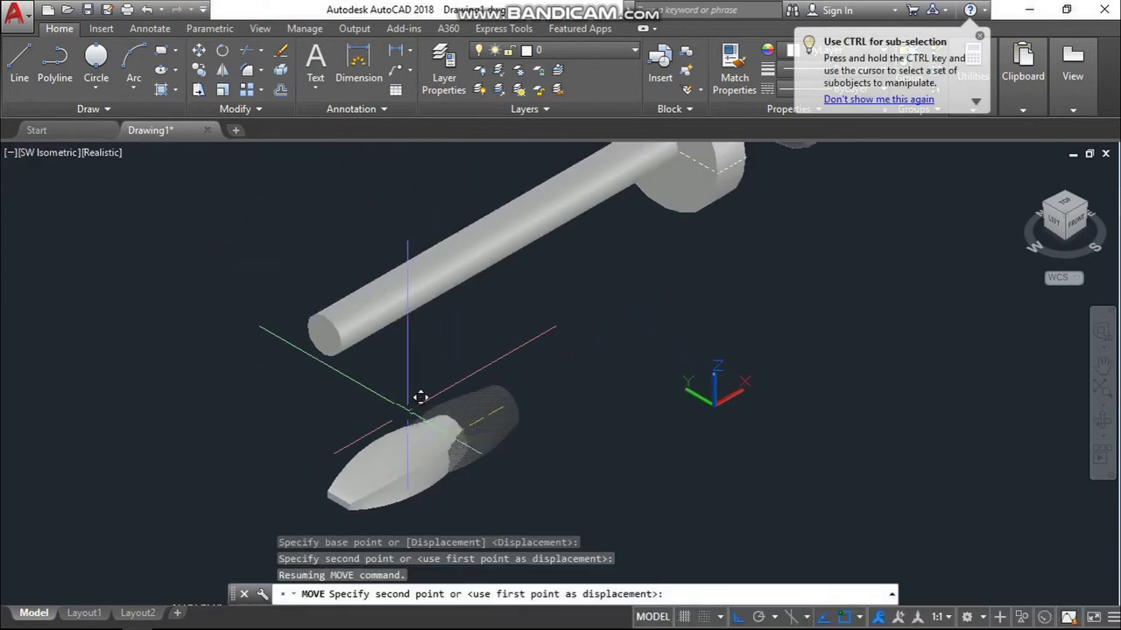
pyautogui.scroll(2, 420, 397)
pyautogui.scroll(2, 363, 338)
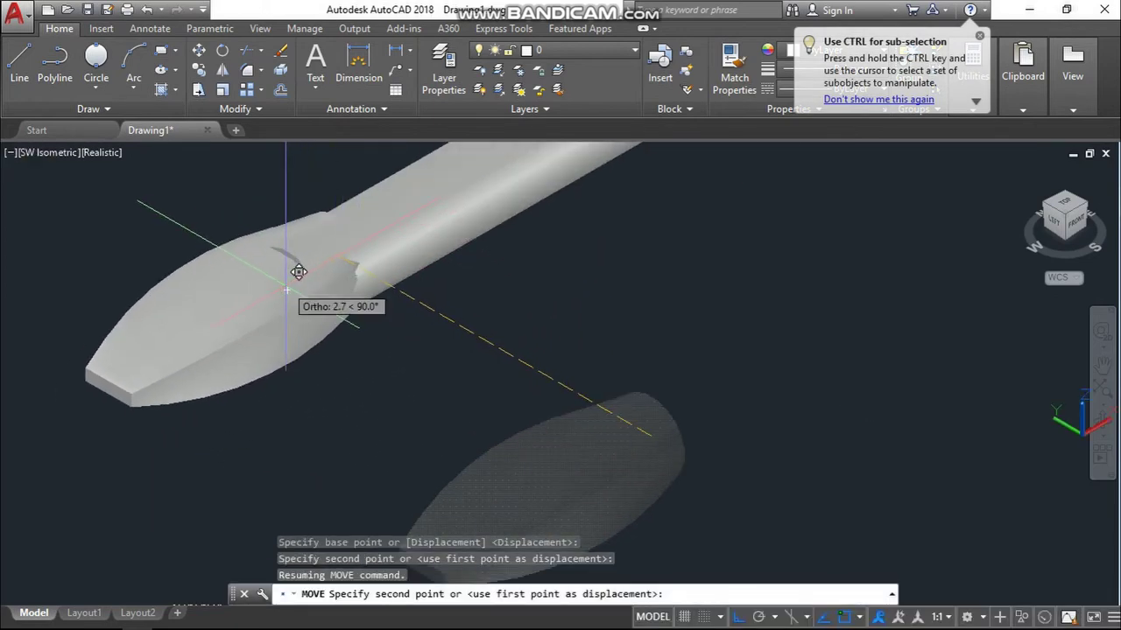
pyautogui.click(298, 271)
pyautogui.scroll(-4, 341, 306)
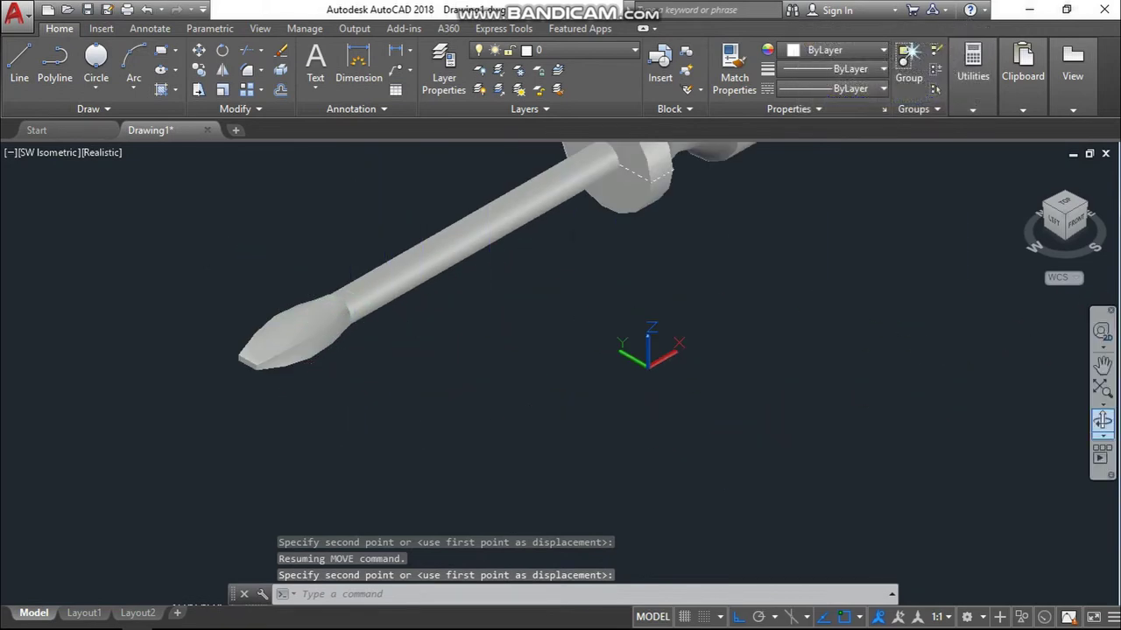
# Step: Orbit and zoom around the flat blade tip, then return to SW Isometric
pyautogui.keyDown('shift'); pyautogui.moveTo(262, 346); pyautogui.dragTo(292, 337, button='middle'); pyautogui.keyUp('shift')
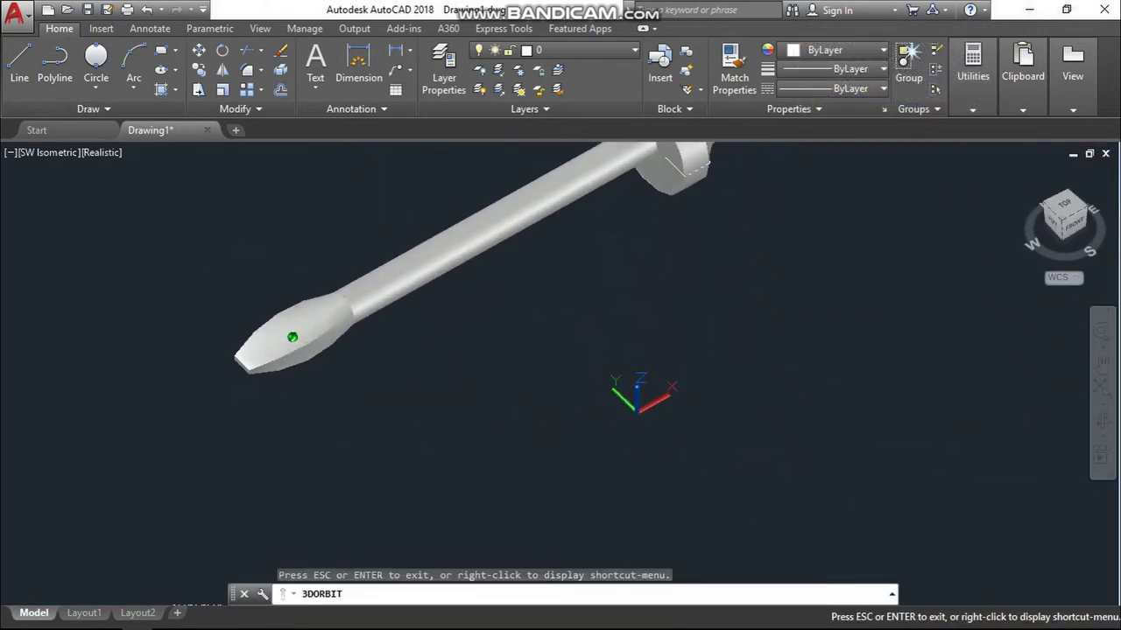
pyautogui.scroll(2, 292, 337)
pyautogui.scroll(2, 293, 337)
pyautogui.scroll(2, 388, 237)
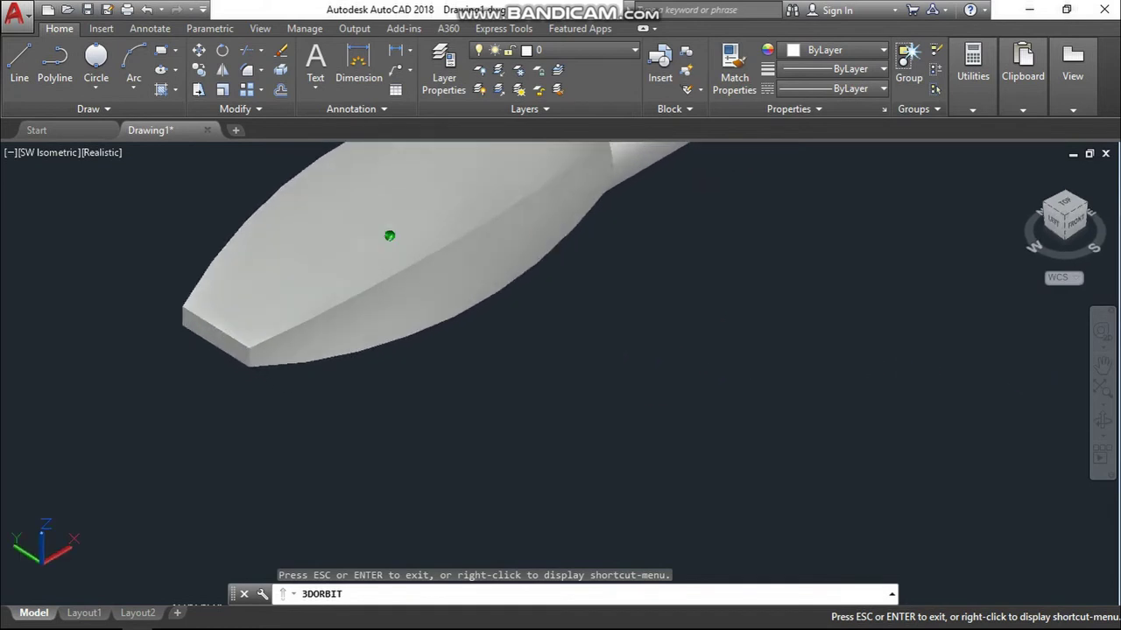
pyautogui.scroll(2, 390, 236)
pyautogui.keyDown('shift'); pyautogui.moveTo(389, 235); pyautogui.dragTo(390, 235, button='middle'); pyautogui.keyUp('shift')
pyautogui.scroll(-3, 390, 236)
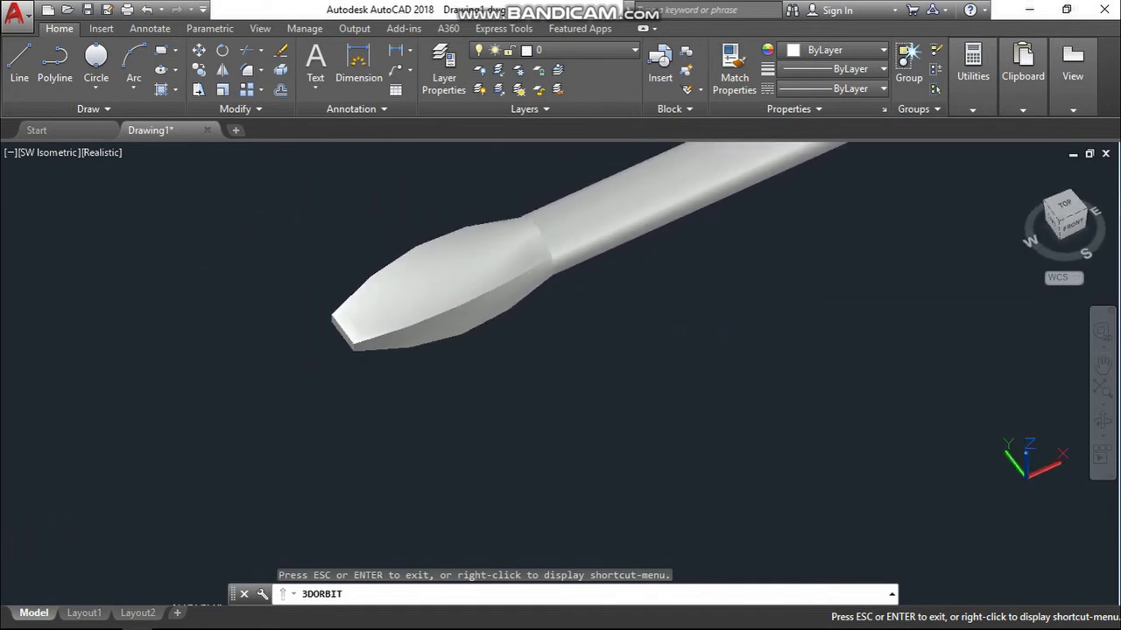
pyautogui.scroll(-2, 596, 380)
pyautogui.keyDown('shift'); pyautogui.moveTo(596, 380); pyautogui.dragTo(596, 380, button='middle'); pyautogui.keyUp('shift')
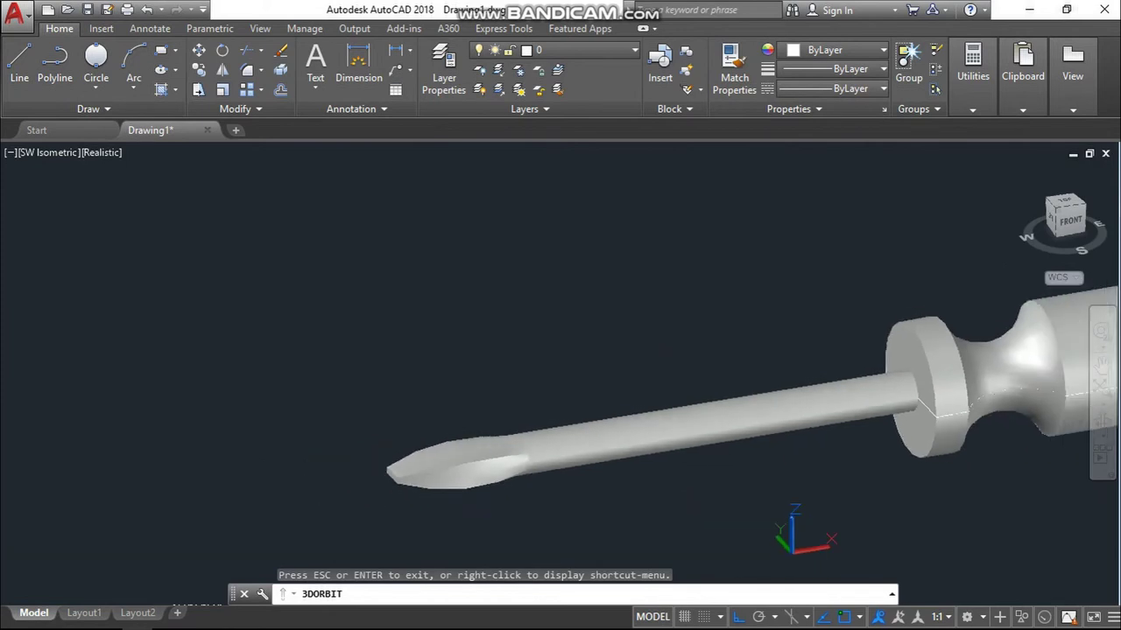
pyautogui.press('Escape')
pyautogui.press('Escape')
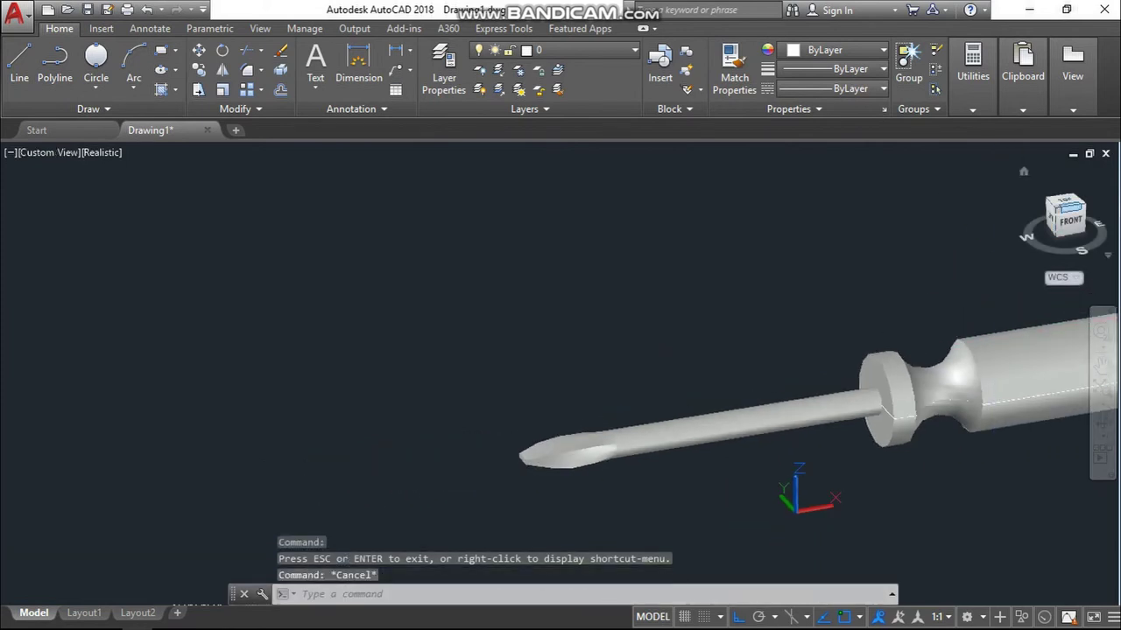
pyautogui.click(1048, 210)
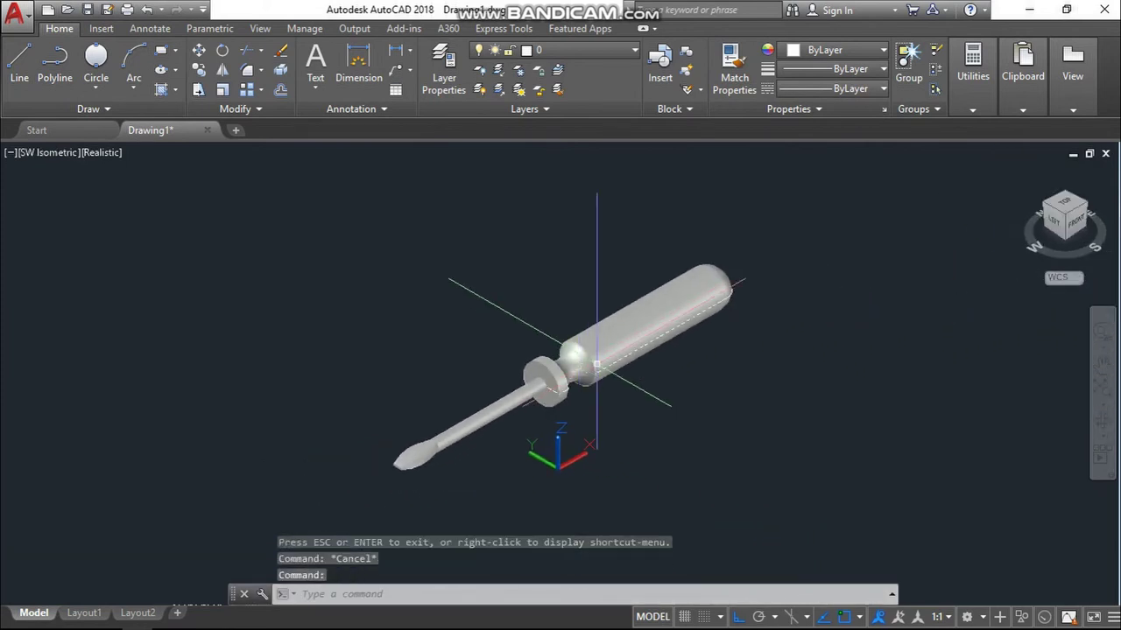
# Step: Erase the three leftover objects while keeping the handle, collar and shaft
pyautogui.click(443, 316)
pyautogui.click(845, 240)
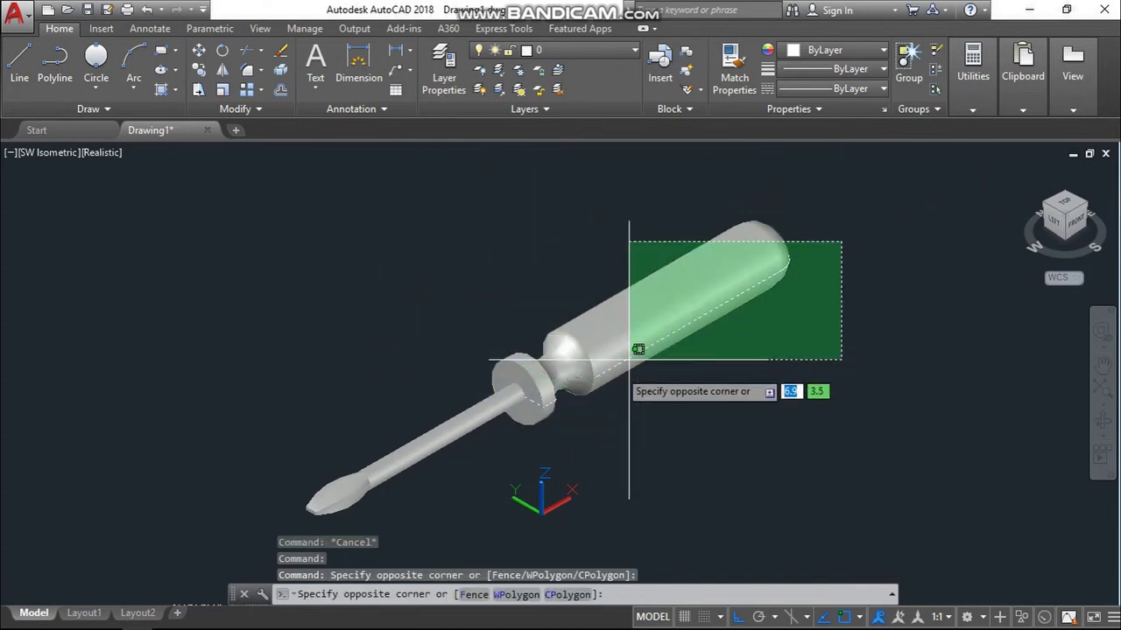
pyautogui.click(630, 358)
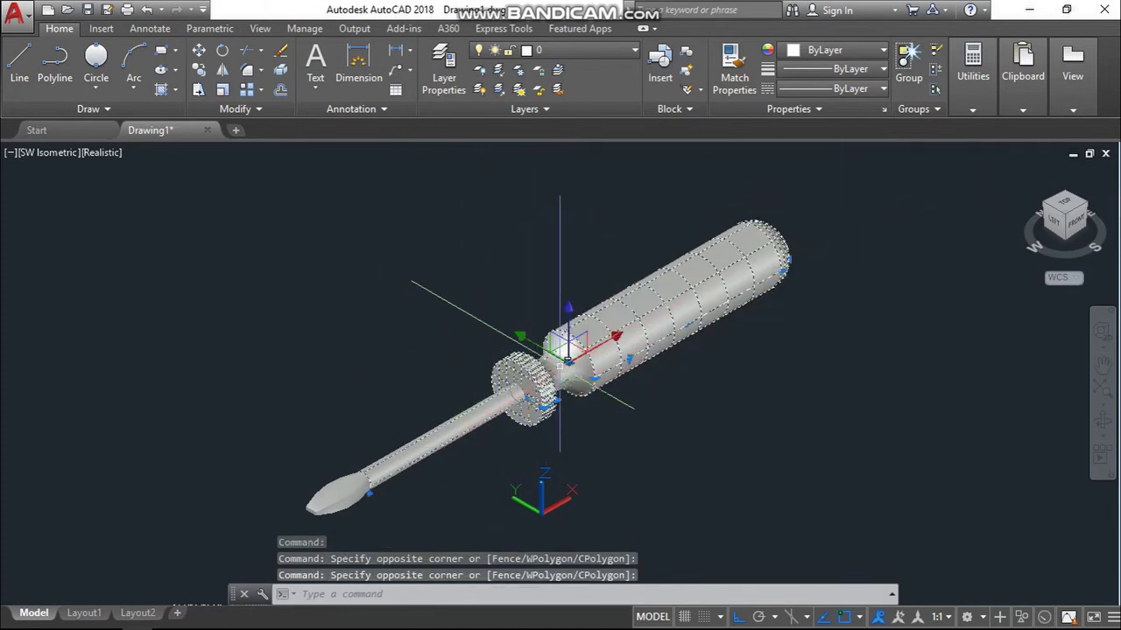
pyautogui.keyDown('shift'); pyautogui.click(657, 302); pyautogui.keyUp('shift')
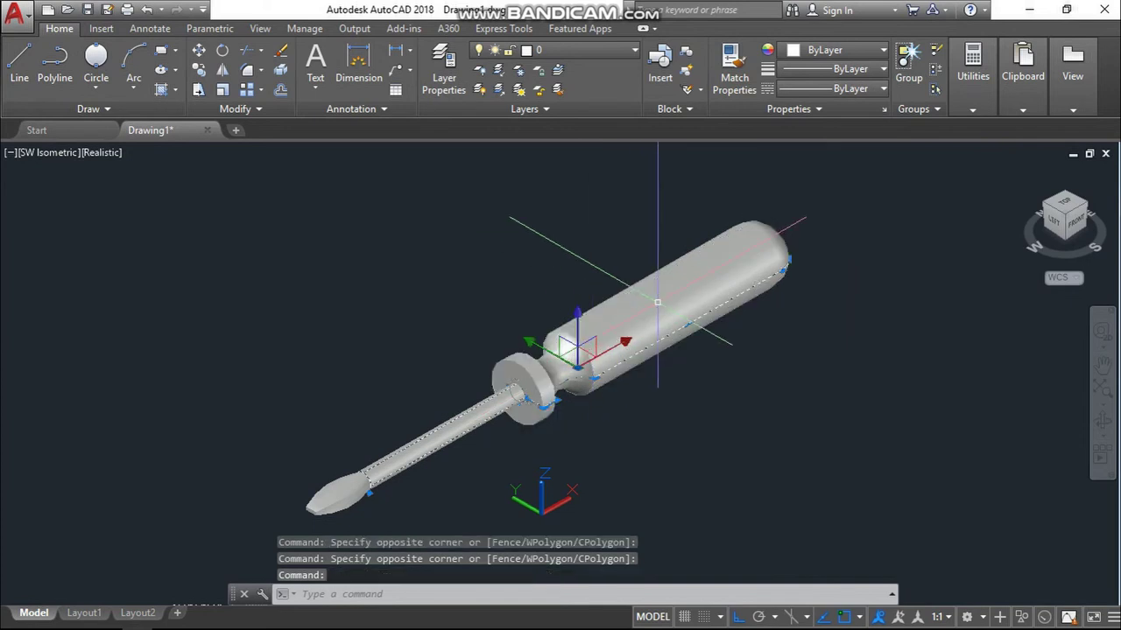
pyautogui.keyDown('shift'); pyautogui.click(421, 445); pyautogui.keyUp('shift')
pyautogui.press('Delete')
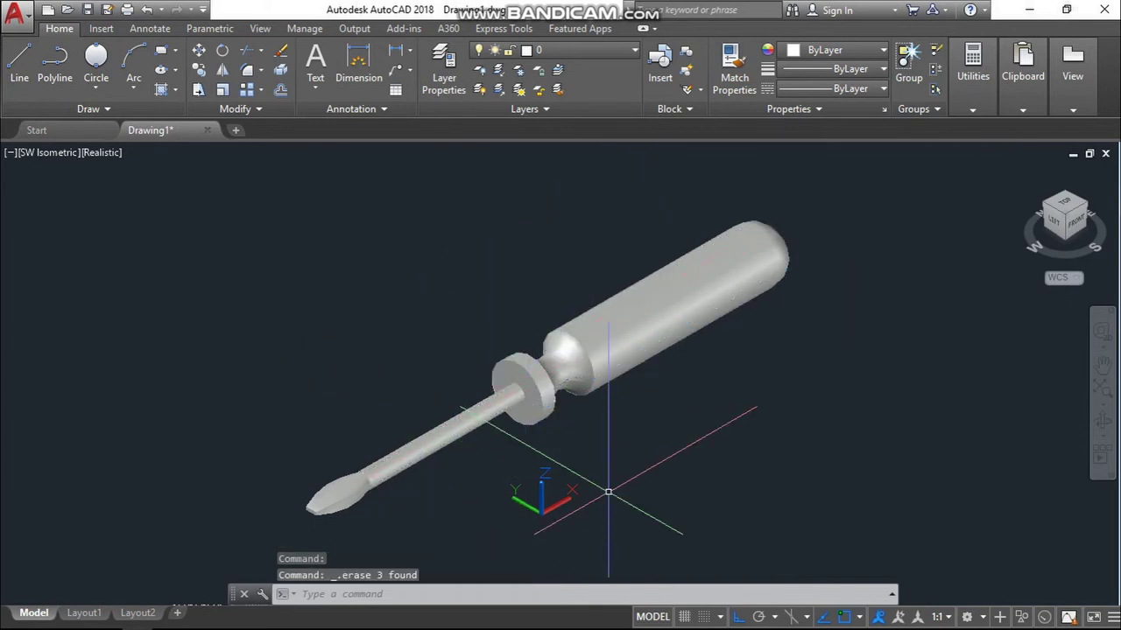
# Step: Zoom to extents to fit the whole screwdriver in view
pyautogui.scroll(4, 577, 393)
pyautogui.scroll(-3, 581, 400)
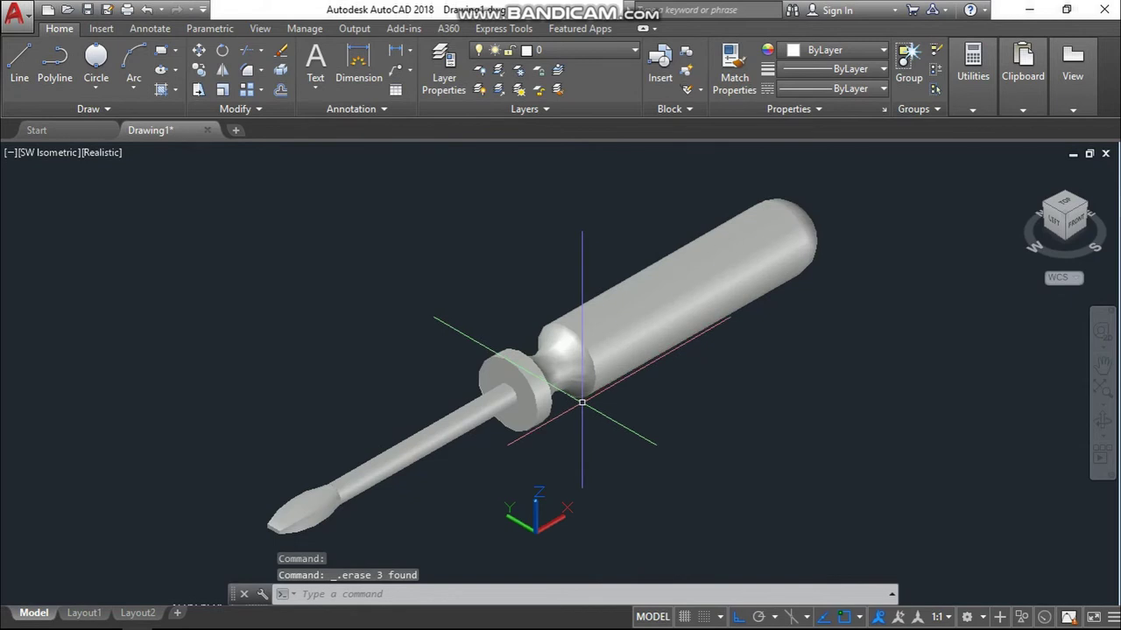
pyautogui.write('z')
pyautogui.press('Return')
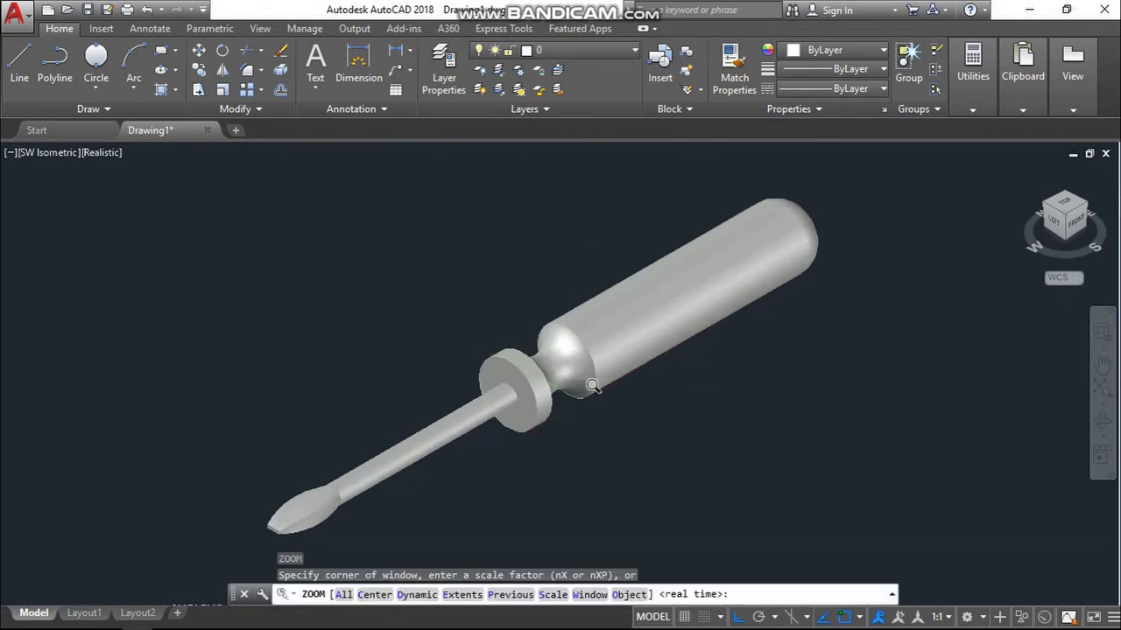
pyautogui.write('e')
pyautogui.press('Return')
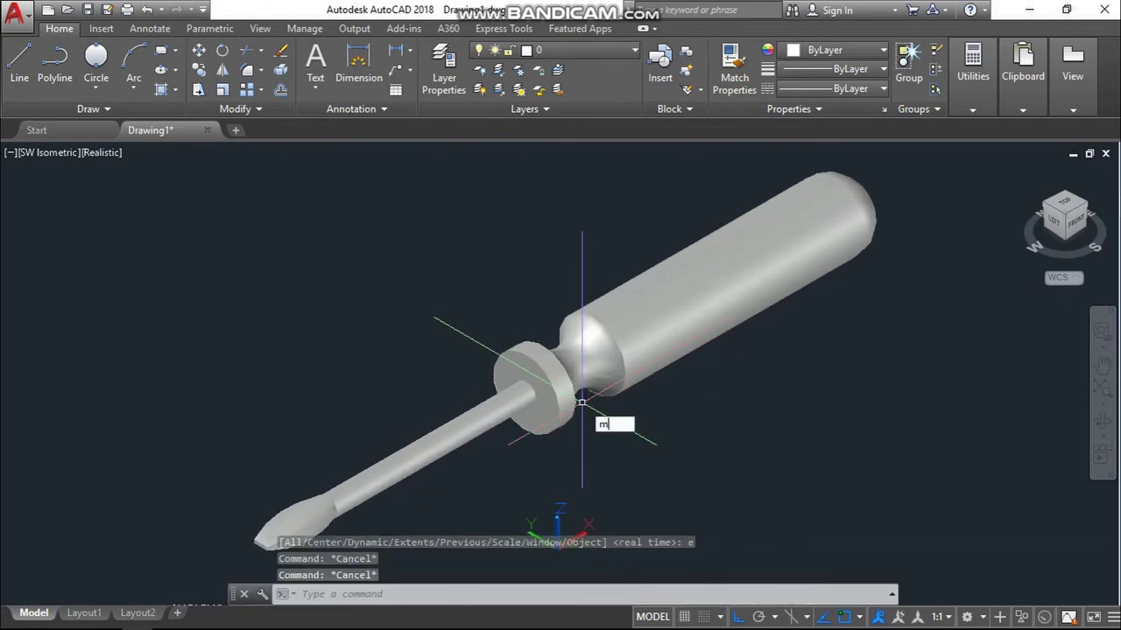
# Step: Open the Materials Browser, filter to Wood, and try Beech and Ash Door on the handle
pyautogui.press('Return')
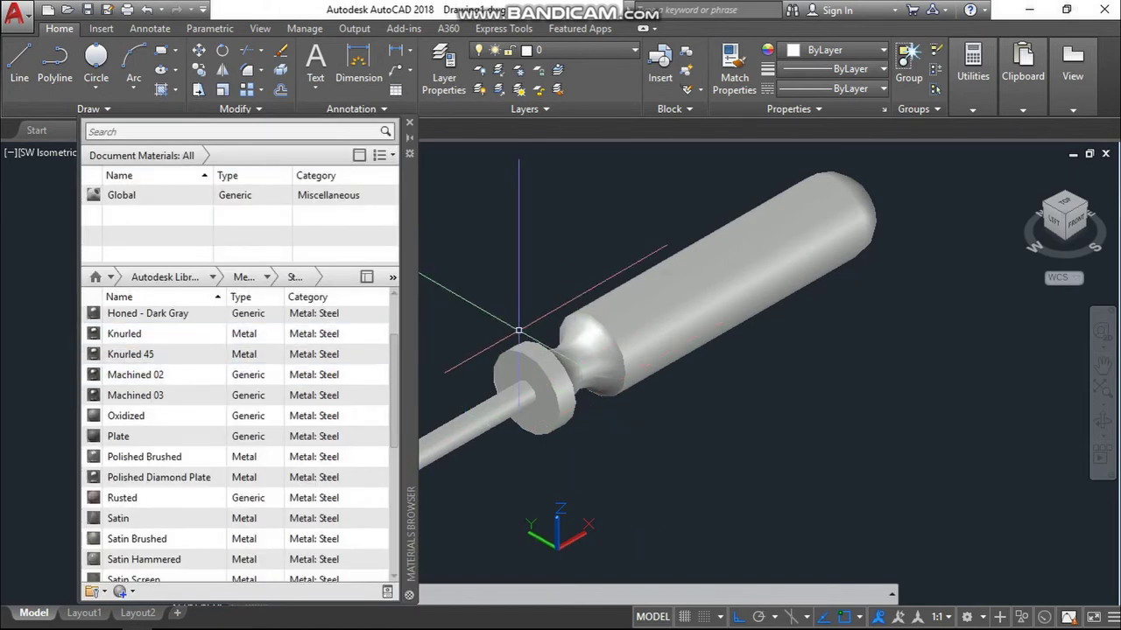
pyautogui.click(656, 324)
pyautogui.scroll(1, 370, 320)
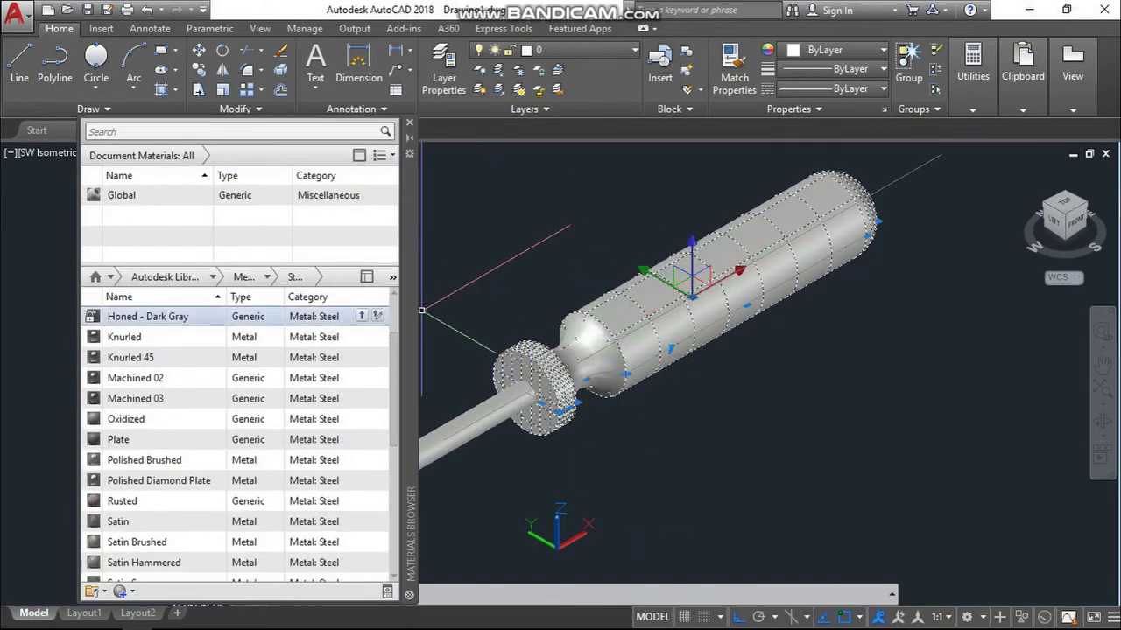
pyautogui.click(213, 277)
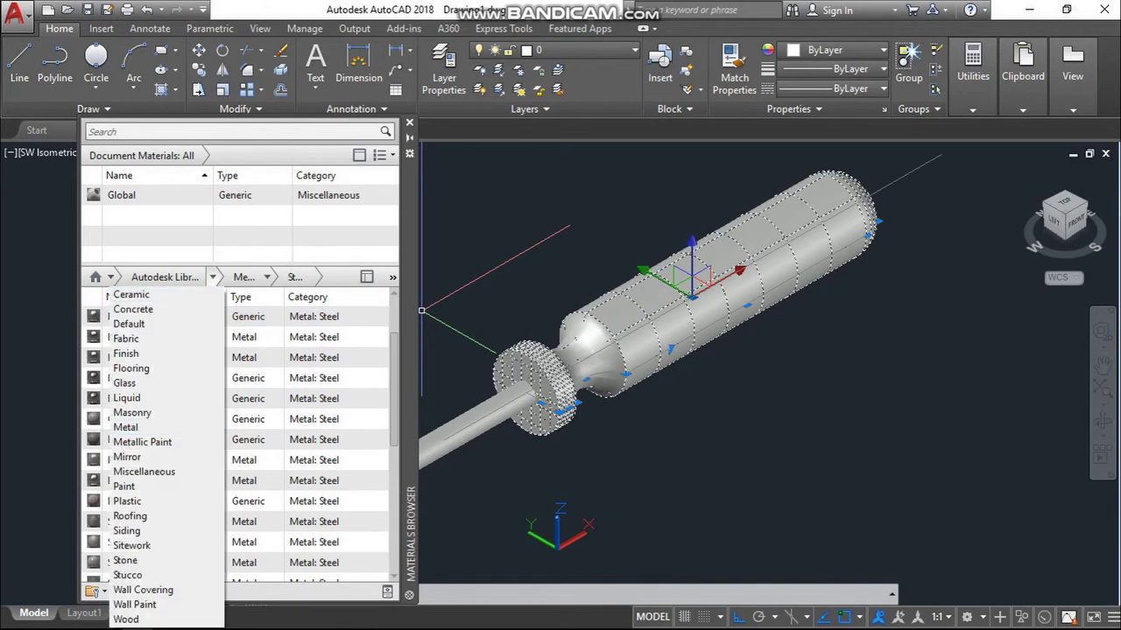
pyautogui.click(126, 619)
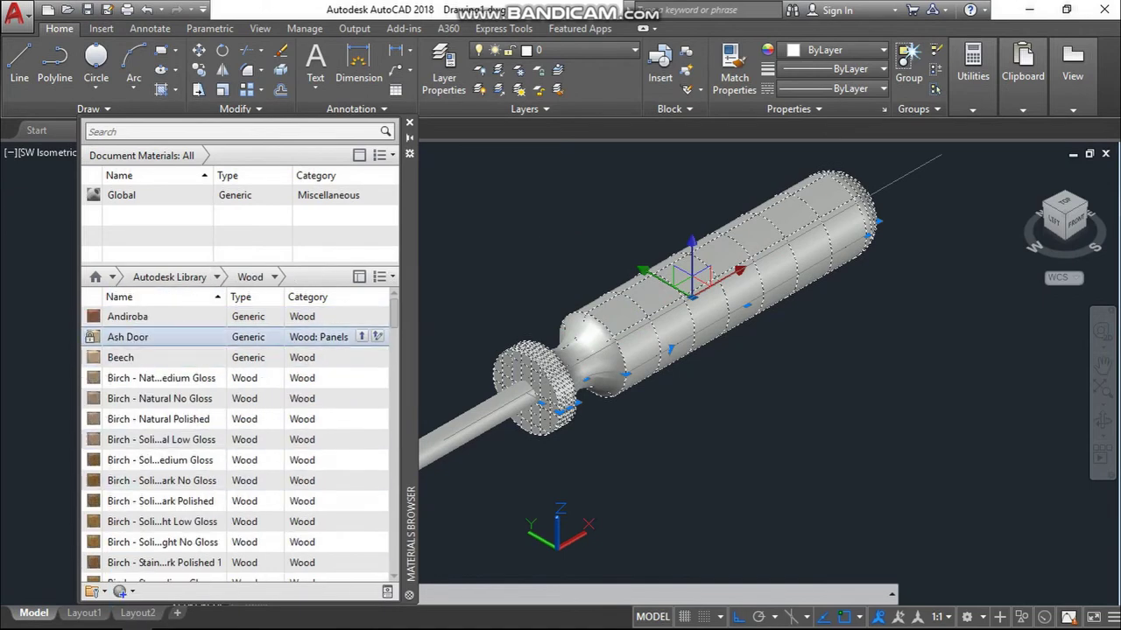
pyautogui.scroll(-1, 236, 359)
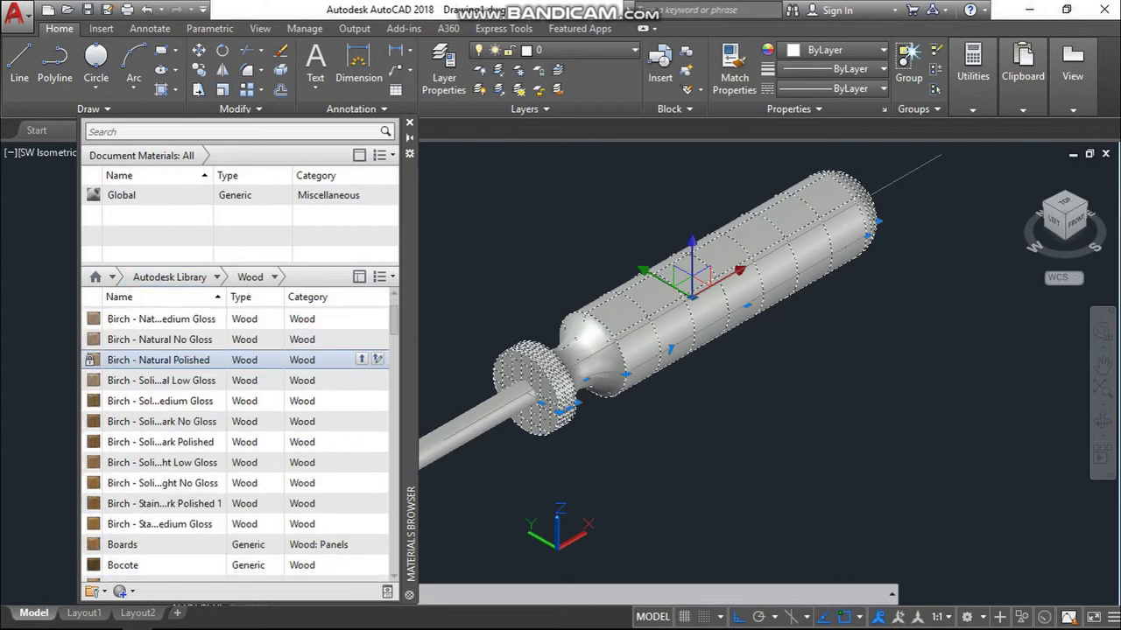
pyautogui.scroll(-2, 237, 447)
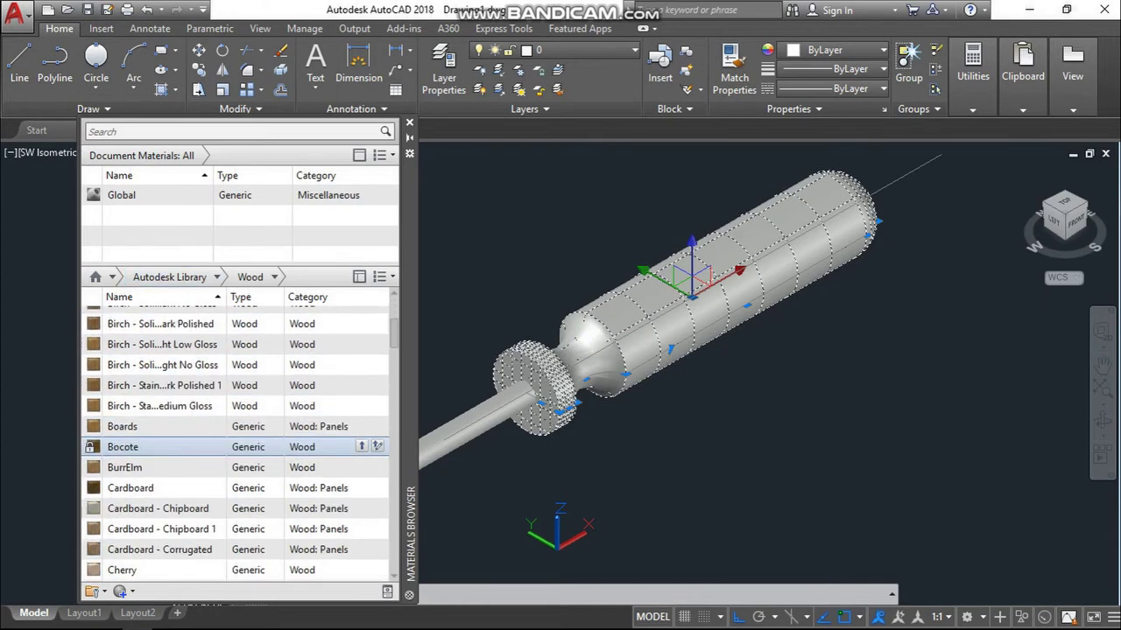
pyautogui.scroll(-1, 236, 433)
pyautogui.scroll(-1, 236, 429)
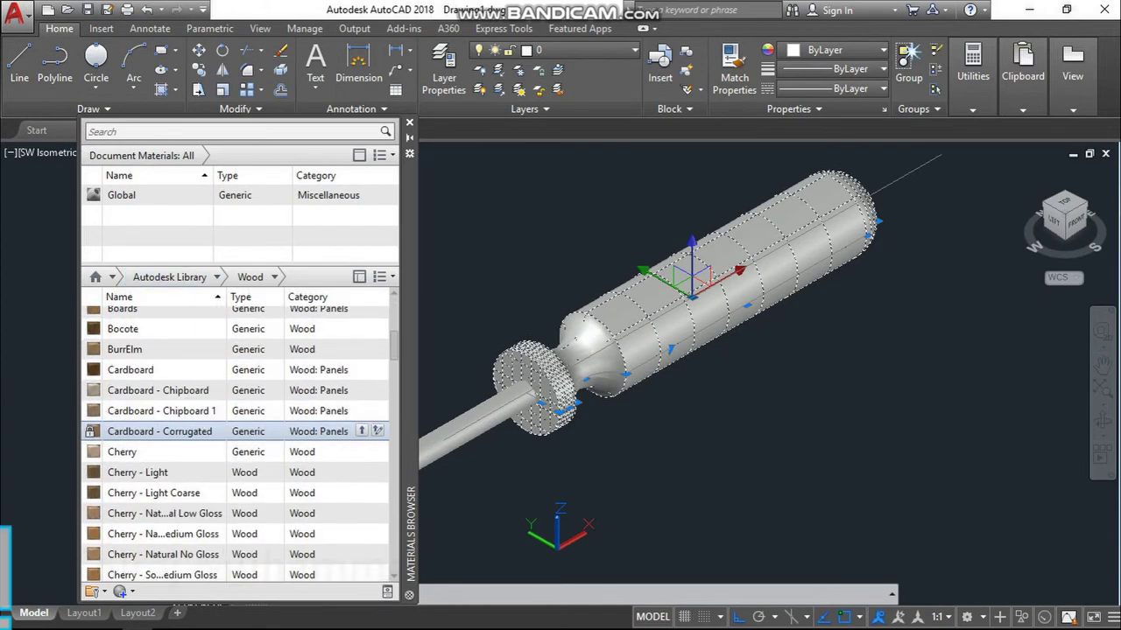
pyautogui.scroll(-2, 236, 429)
pyautogui.scroll(3, 236, 429)
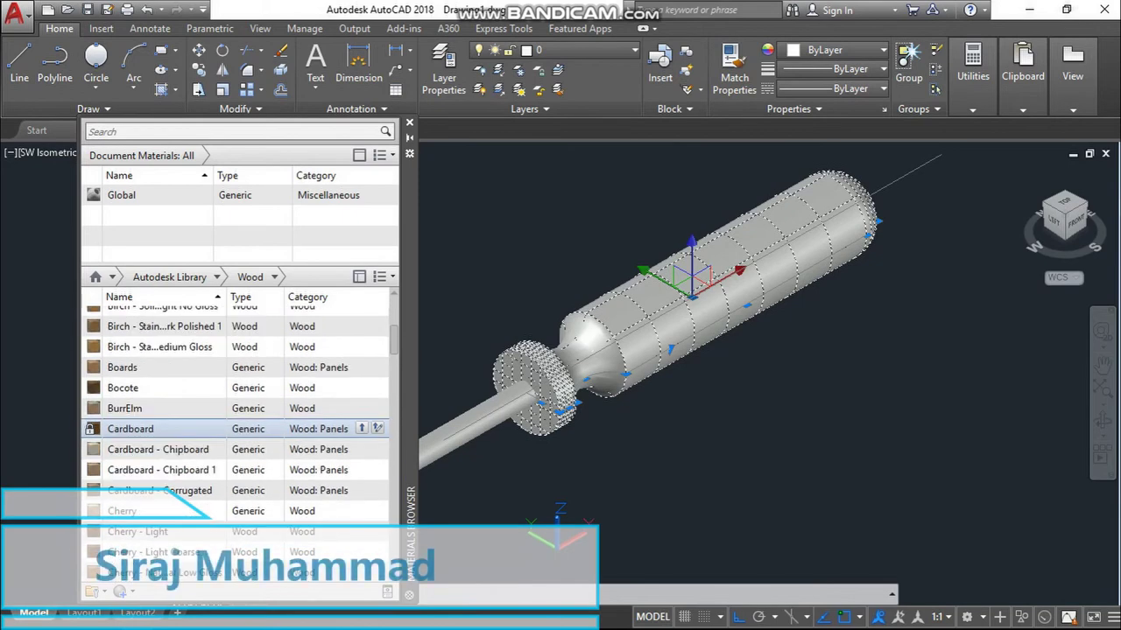
pyautogui.scroll(1, 201, 429)
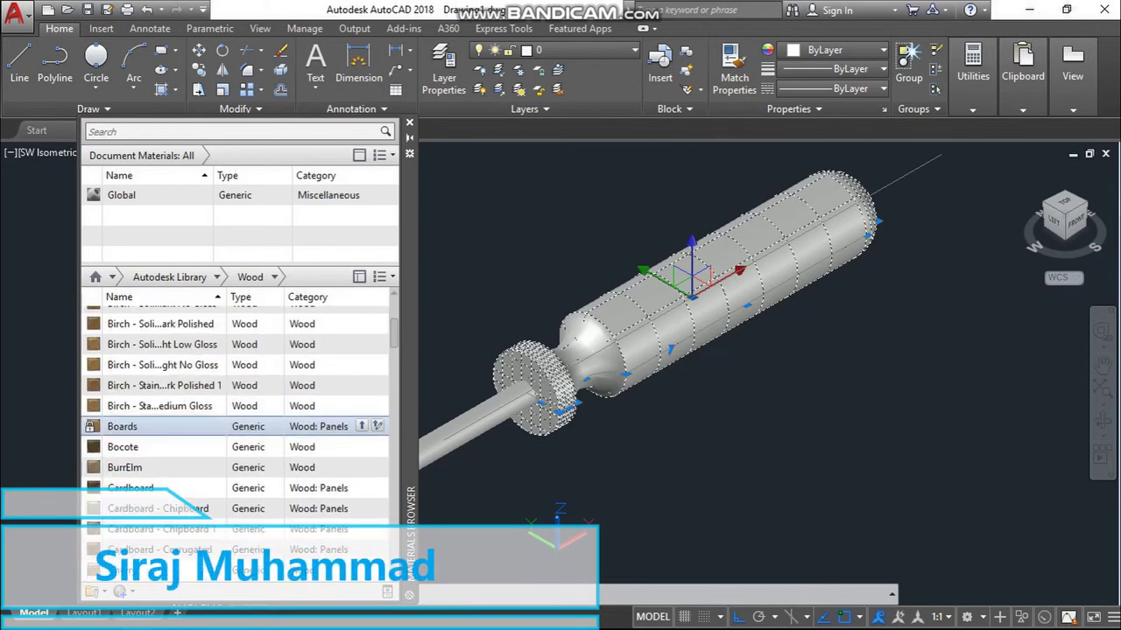
pyautogui.scroll(1, 202, 427)
pyautogui.scroll(2, 202, 420)
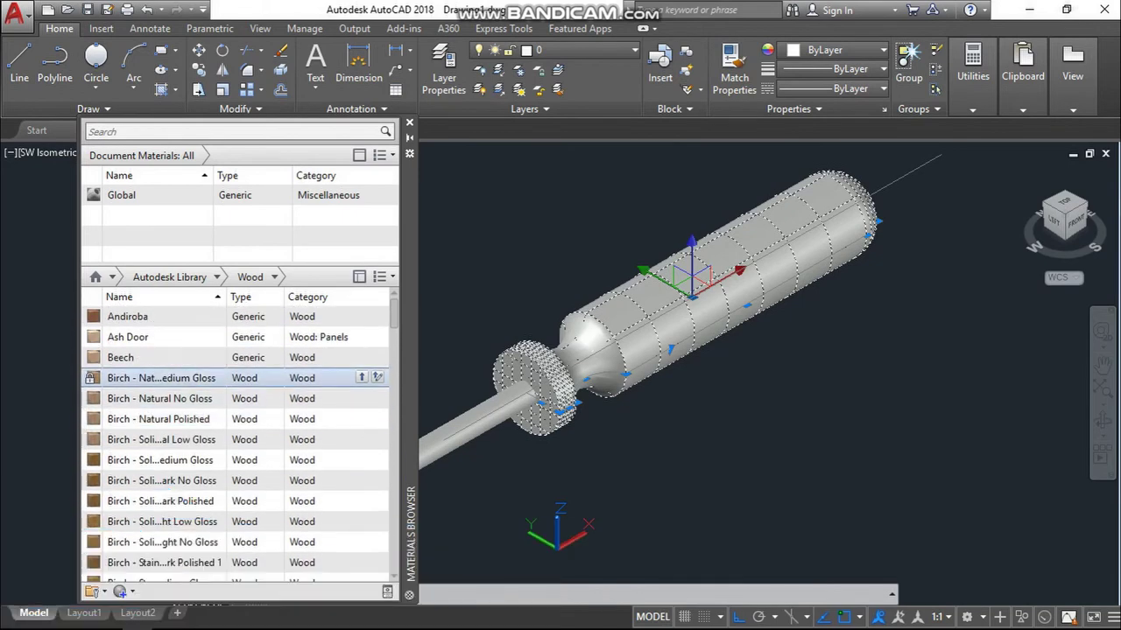
pyautogui.moveTo(93, 357); pyautogui.dragTo(444, 344)
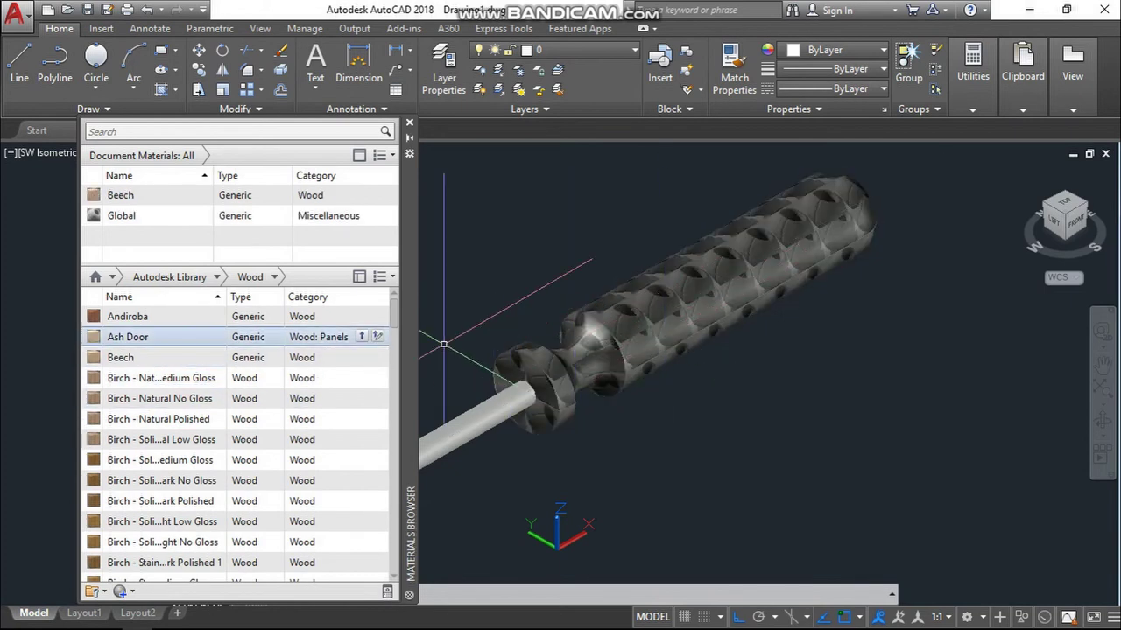
pyautogui.moveTo(444, 344); pyautogui.dragTo(423, 375)
# Step: Browse further down the Wood materials and add Pine to the drawing
pyautogui.scroll(-1, 237, 421)
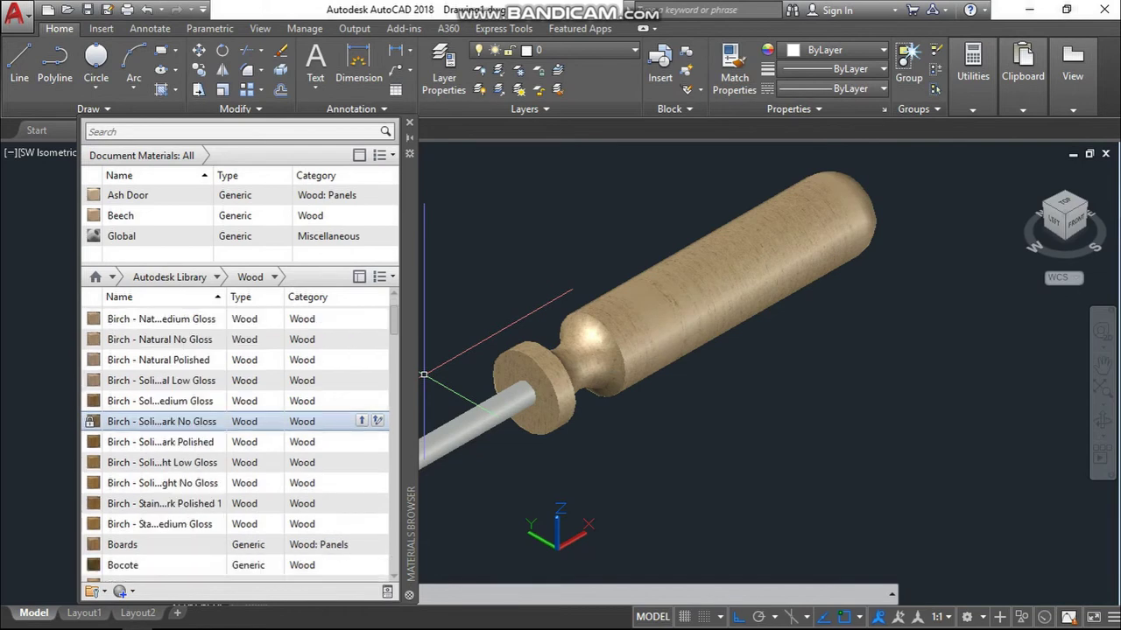
pyautogui.scroll(-1, 236, 422)
pyautogui.scroll(-1, 237, 447)
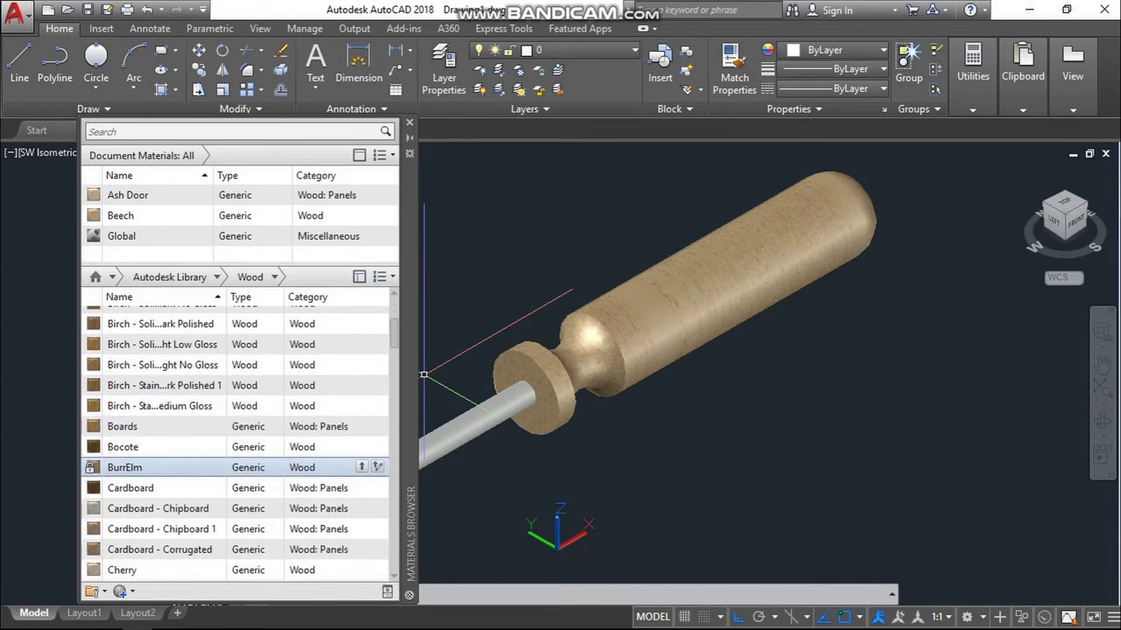
pyautogui.scroll(-1, 237, 488)
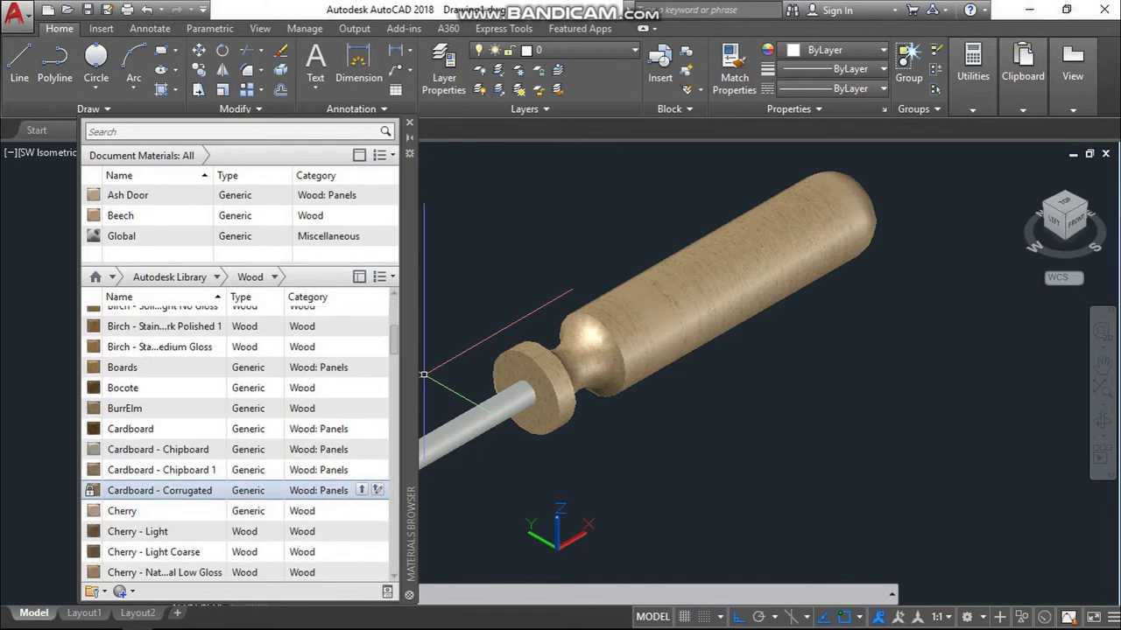
pyautogui.scroll(-1, 236, 490)
pyautogui.scroll(-1, 236, 476)
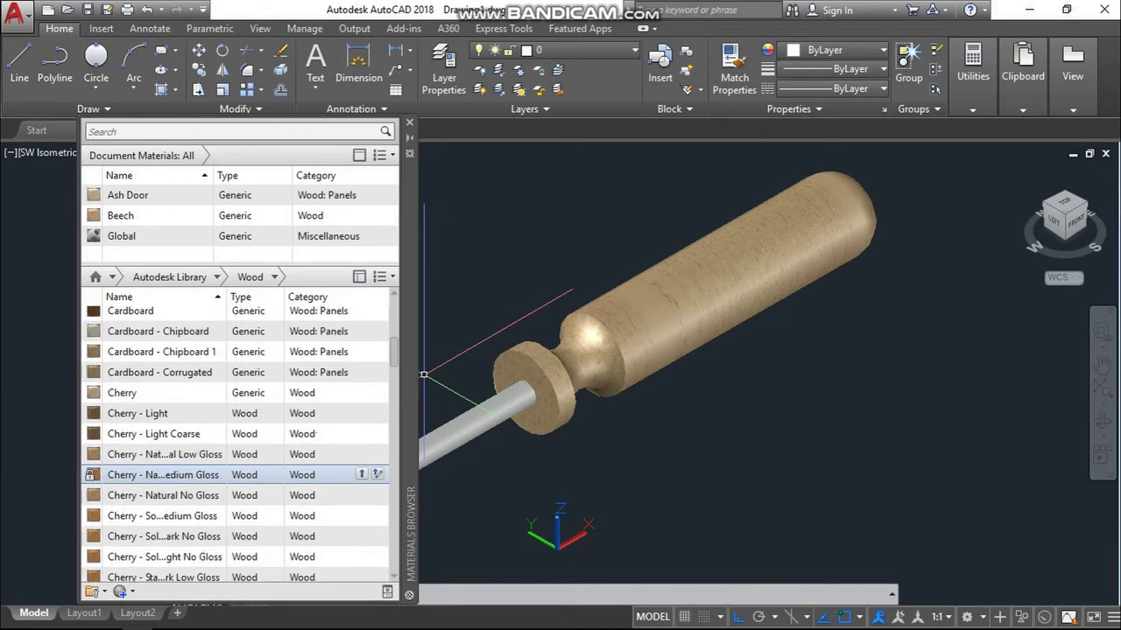
pyautogui.scroll(-2, 236, 479)
pyautogui.scroll(-1, 237, 479)
pyautogui.scroll(-1, 236, 411)
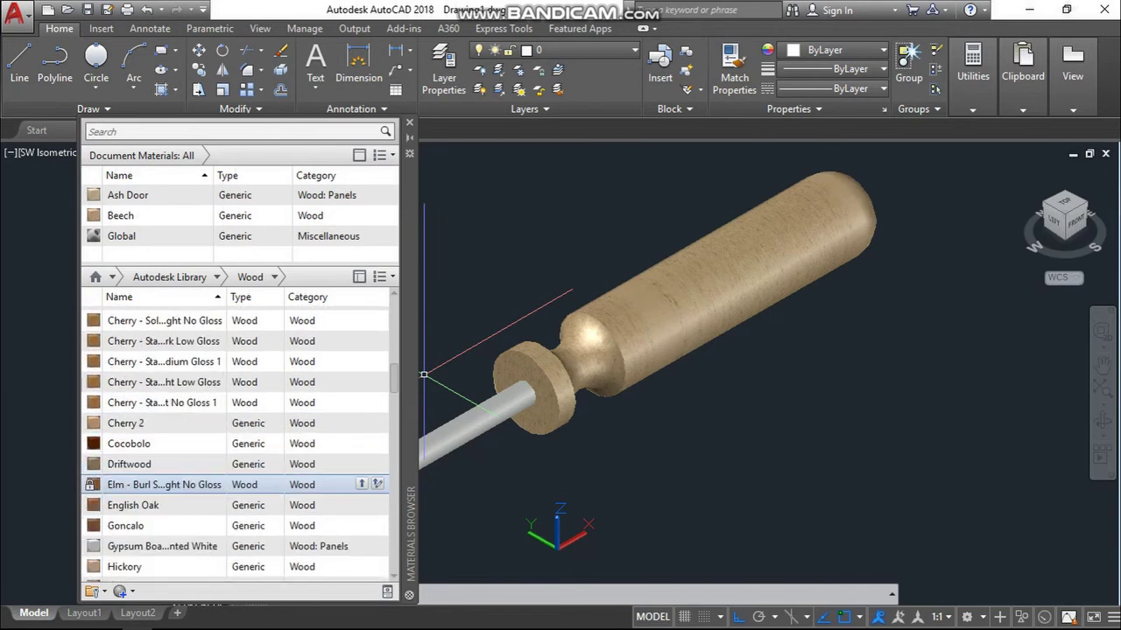
pyautogui.scroll(-1, 237, 438)
pyautogui.scroll(-1, 237, 489)
pyautogui.scroll(-1, 237, 489)
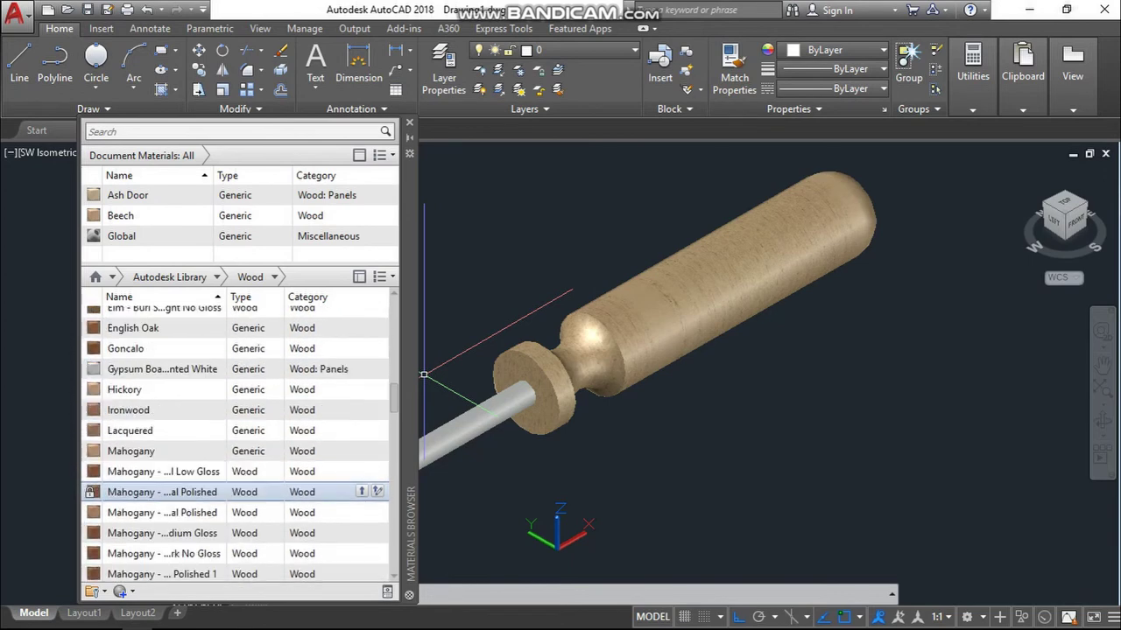
pyautogui.scroll(-1, 236, 486)
pyautogui.scroll(-1, 237, 482)
pyautogui.scroll(-1, 237, 479)
pyautogui.scroll(-2, 236, 482)
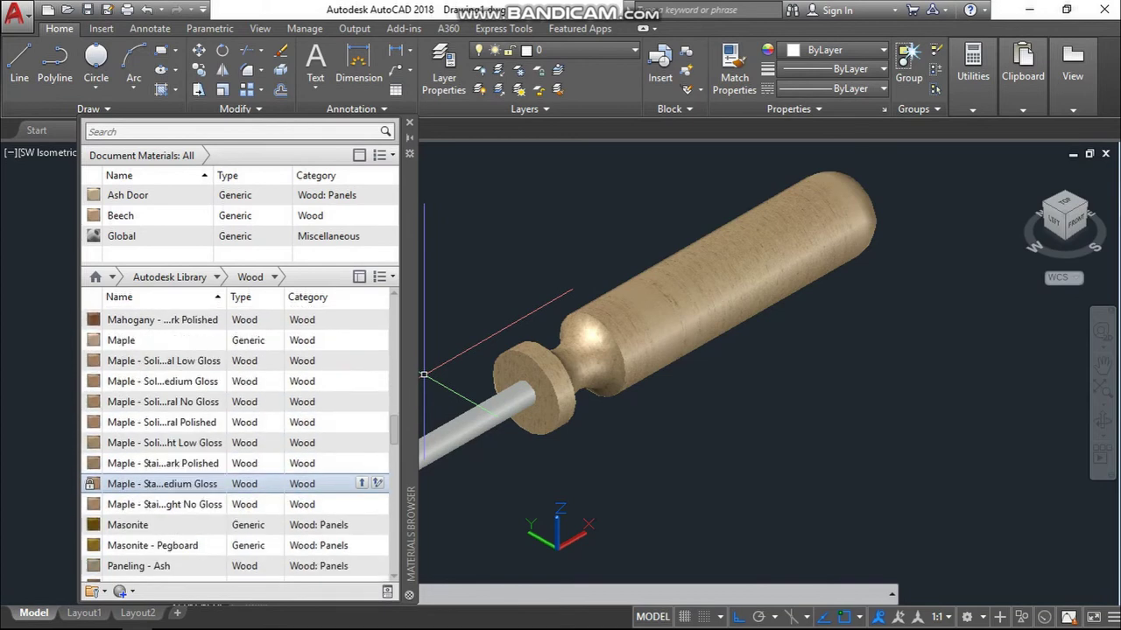
pyautogui.scroll(-2, 236, 486)
pyautogui.scroll(-1, 236, 489)
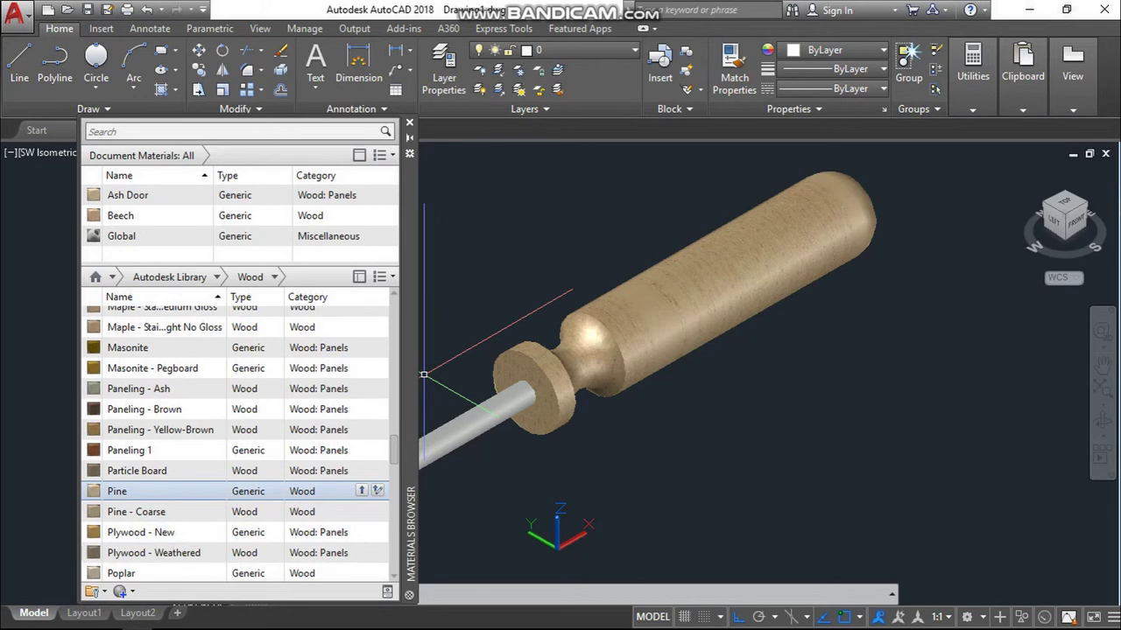
pyautogui.click(361, 490)
# Step: Apply the Red Birch wood material to the screwdriver handle
pyautogui.scroll(2, 577, 350)
pyautogui.scroll(2, 604, 346)
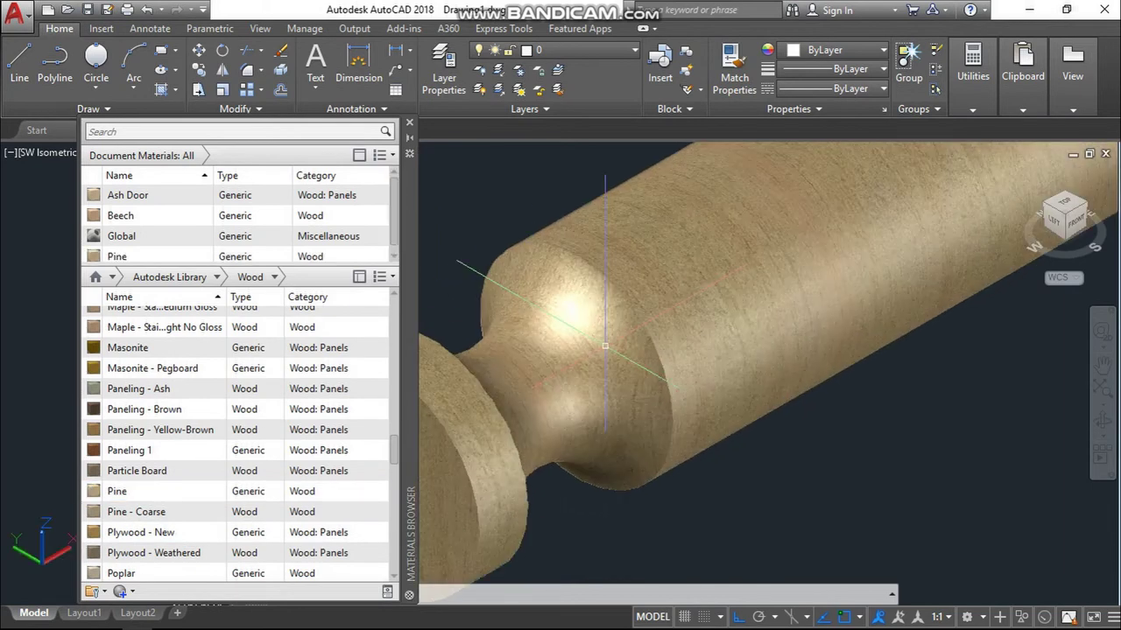
pyautogui.scroll(2, 604, 346)
pyautogui.scroll(2, 604, 346)
pyautogui.scroll(-6, 504, 393)
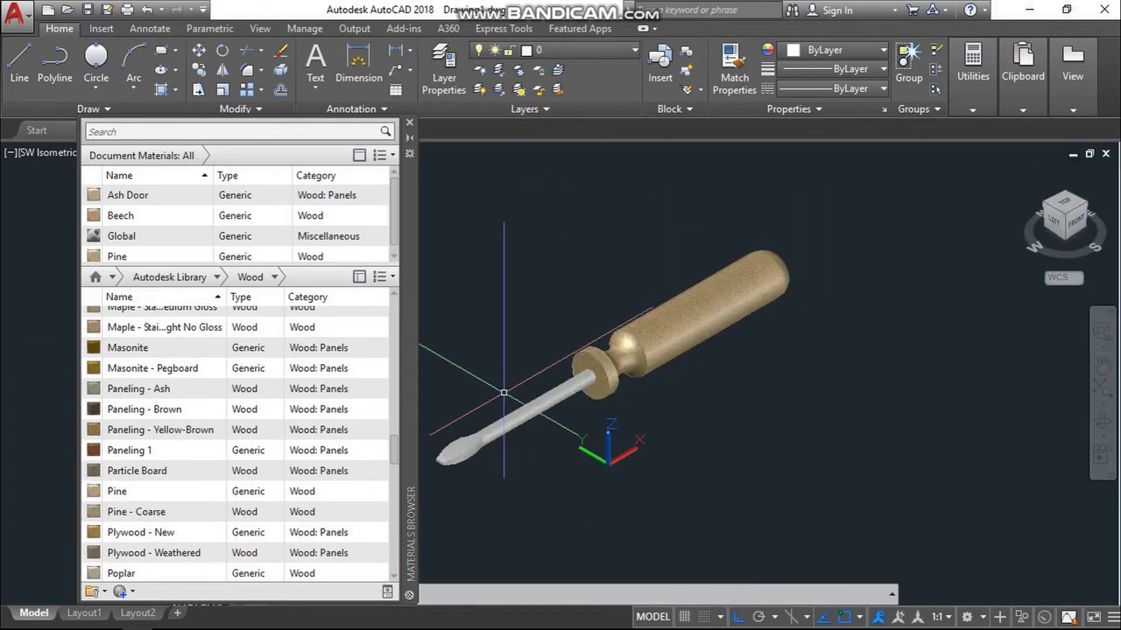
pyautogui.scroll(-1, 370, 493)
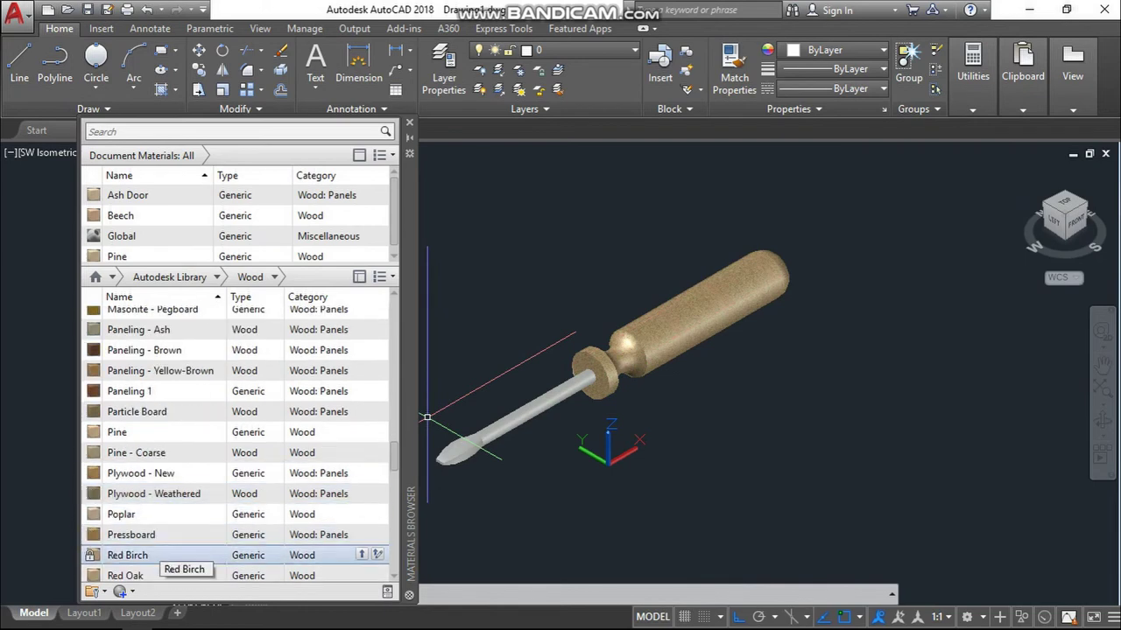
pyautogui.moveTo(127, 555); pyautogui.dragTo(646, 341)
pyautogui.scroll(2, 646, 342)
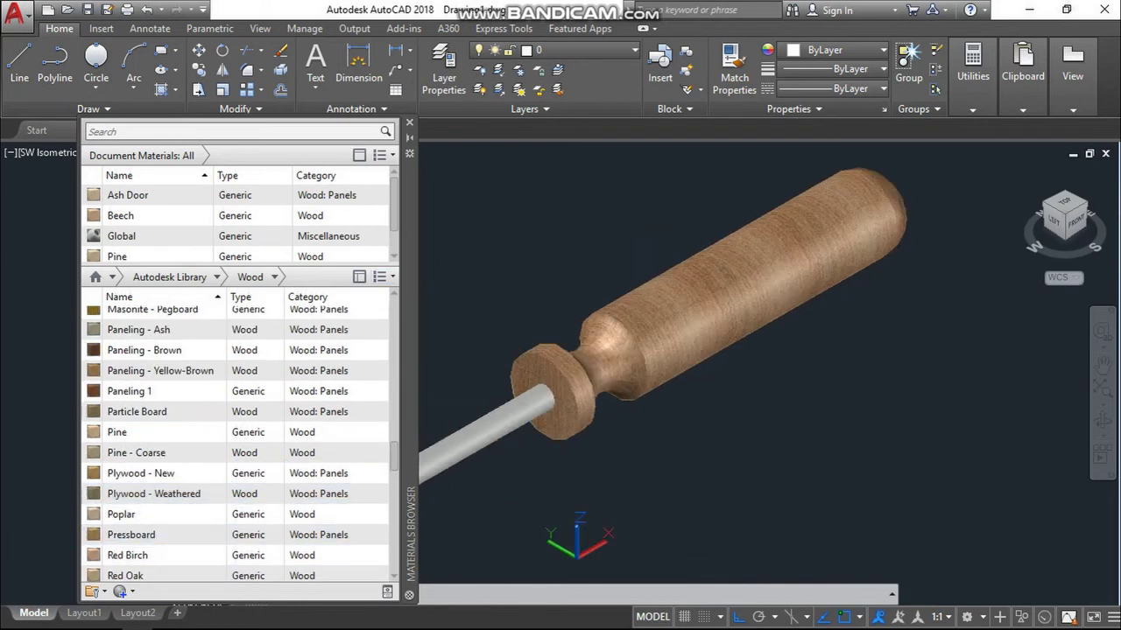
pyautogui.scroll(-1, 646, 342)
pyautogui.scroll(3, 646, 341)
pyautogui.scroll(-4, 596, 378)
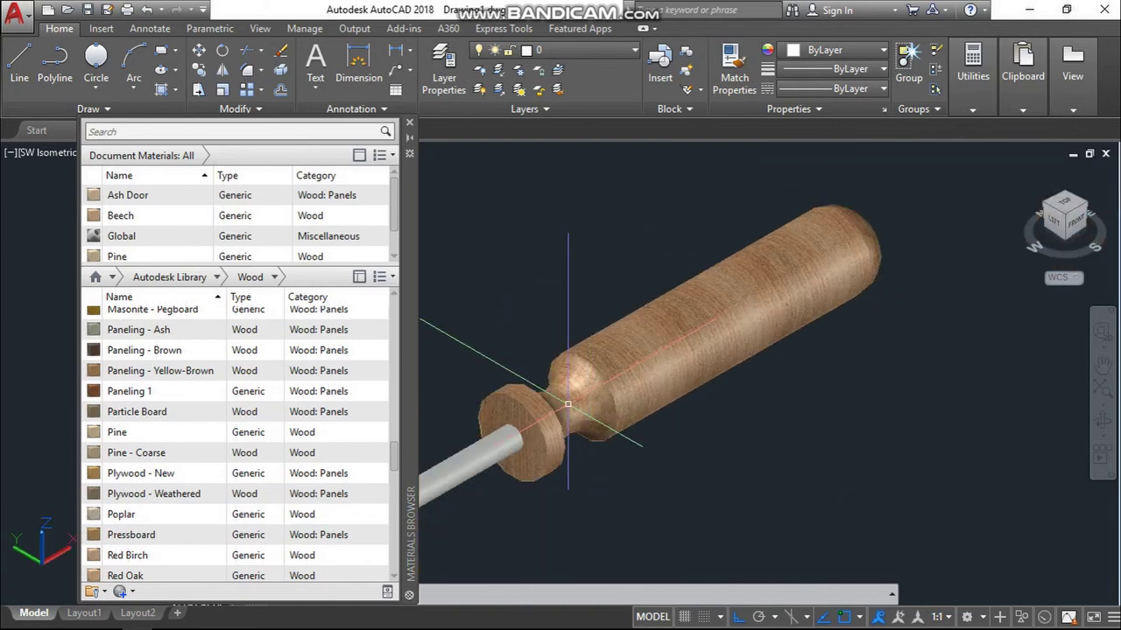
pyautogui.scroll(1, 682, 421)
pyautogui.scroll(-2, 590, 445)
pyautogui.scroll(2, 637, 354)
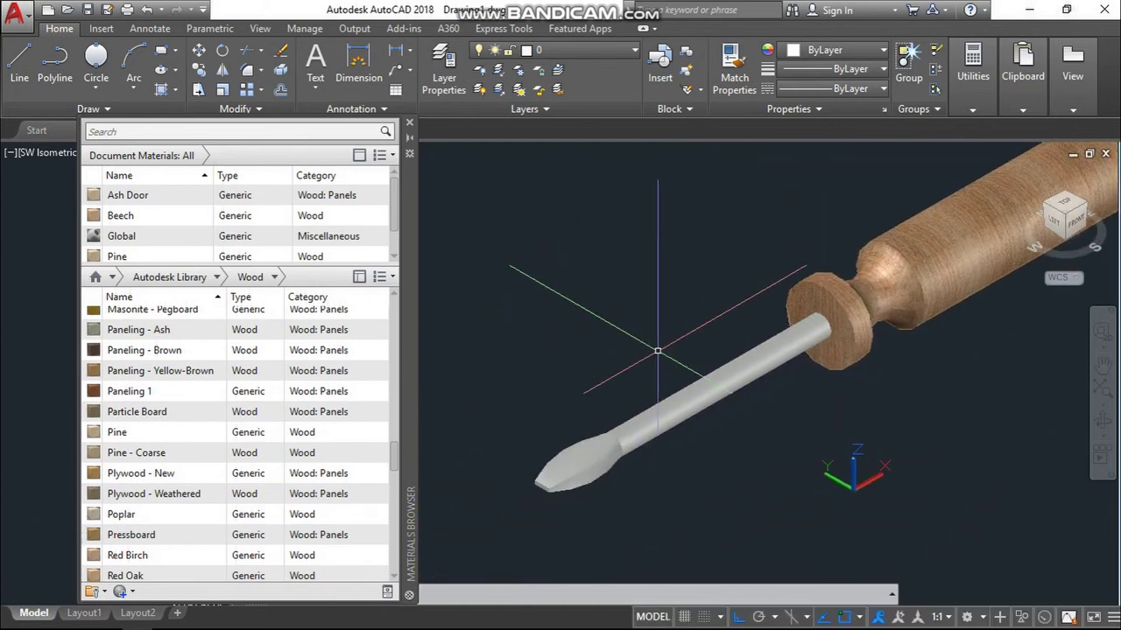
# Step: Window-select the blade tip, then clear the selection
pyautogui.click(628, 406)
pyautogui.click(578, 456)
pyautogui.press('Escape')
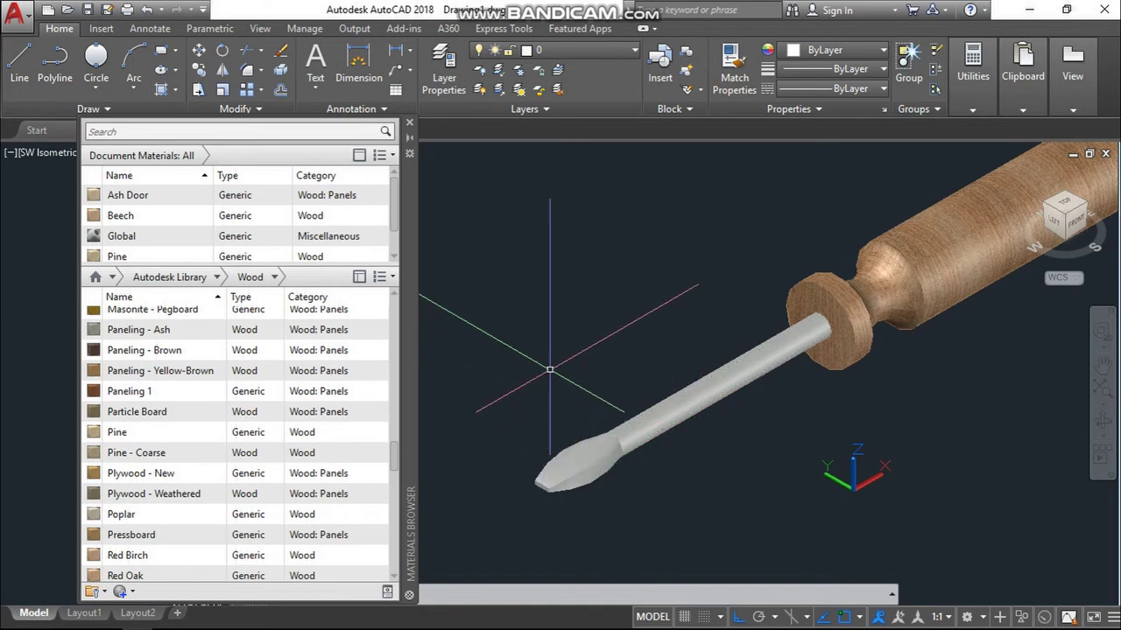
pyautogui.scroll(1, 262, 359)
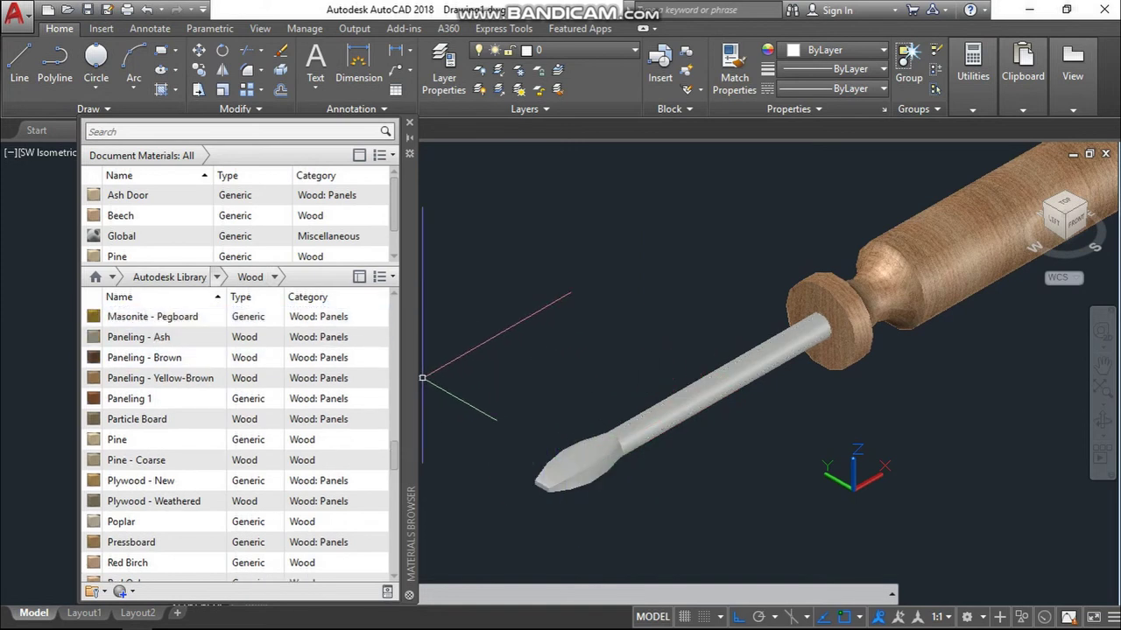
# Step: Filter the library to Metal > Steel and apply Oxidized to the blade tip, zooming to check
pyautogui.click(217, 276)
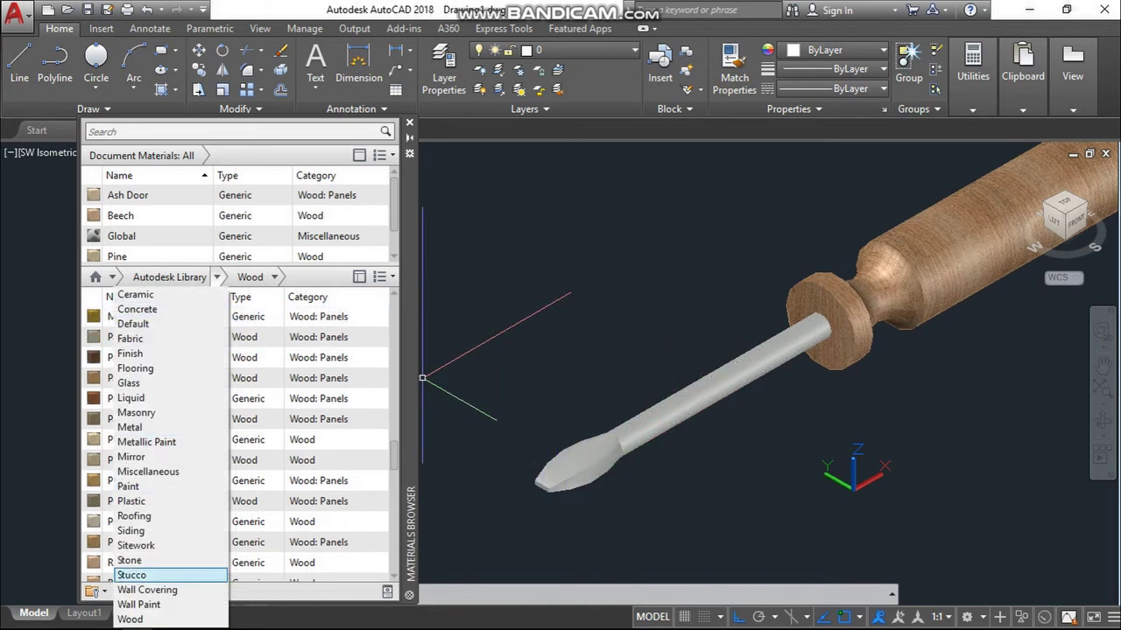
pyautogui.click(130, 427)
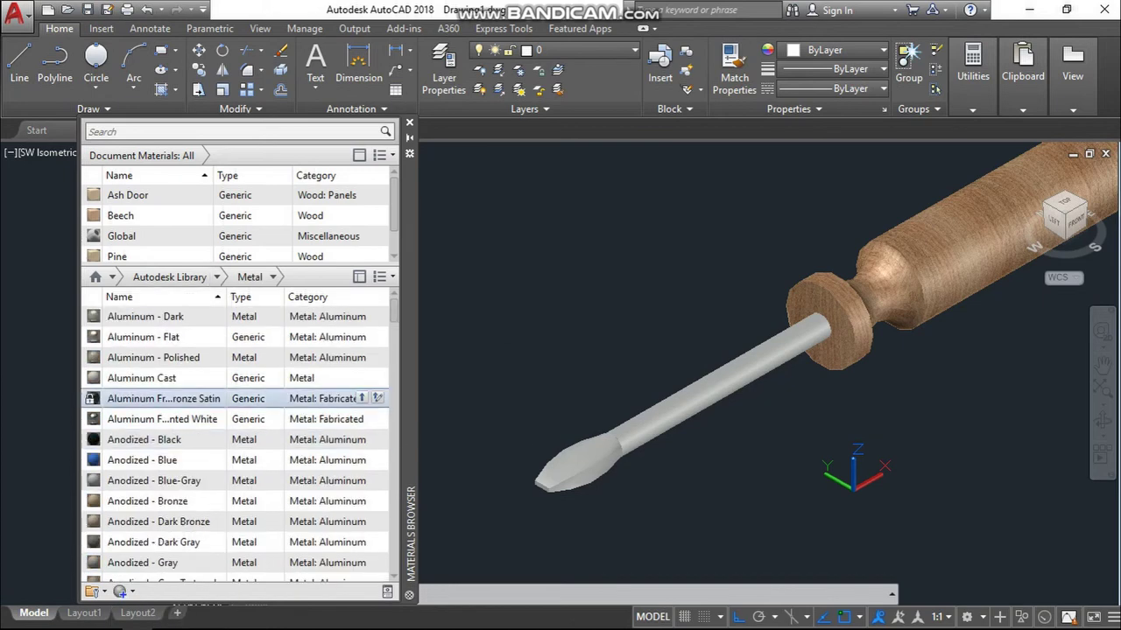
pyautogui.click(272, 277)
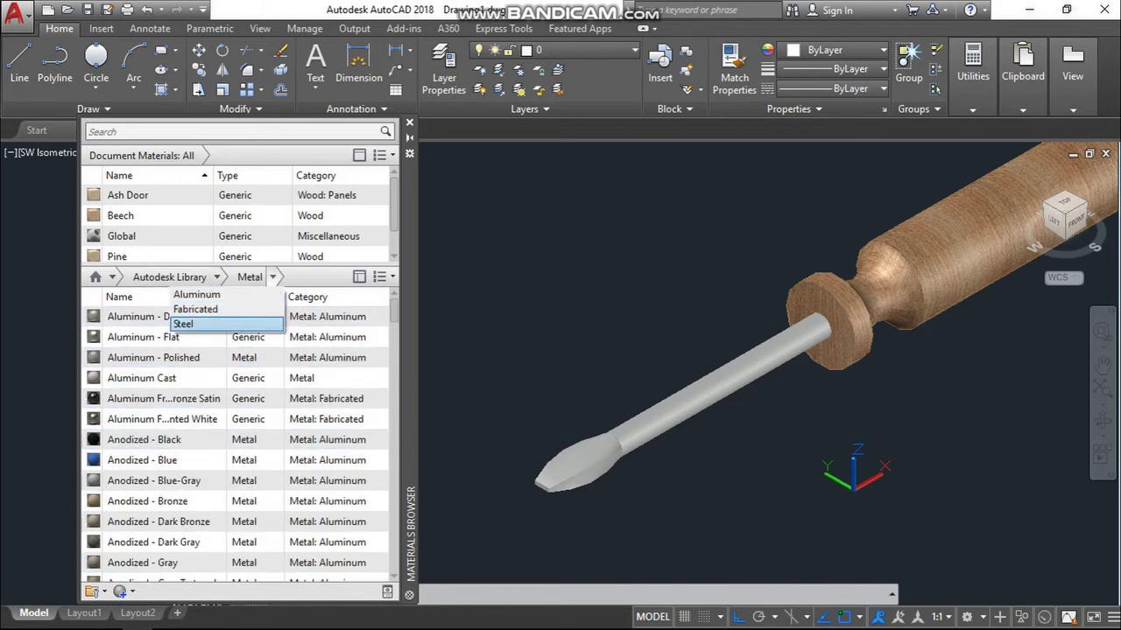
pyautogui.click(201, 323)
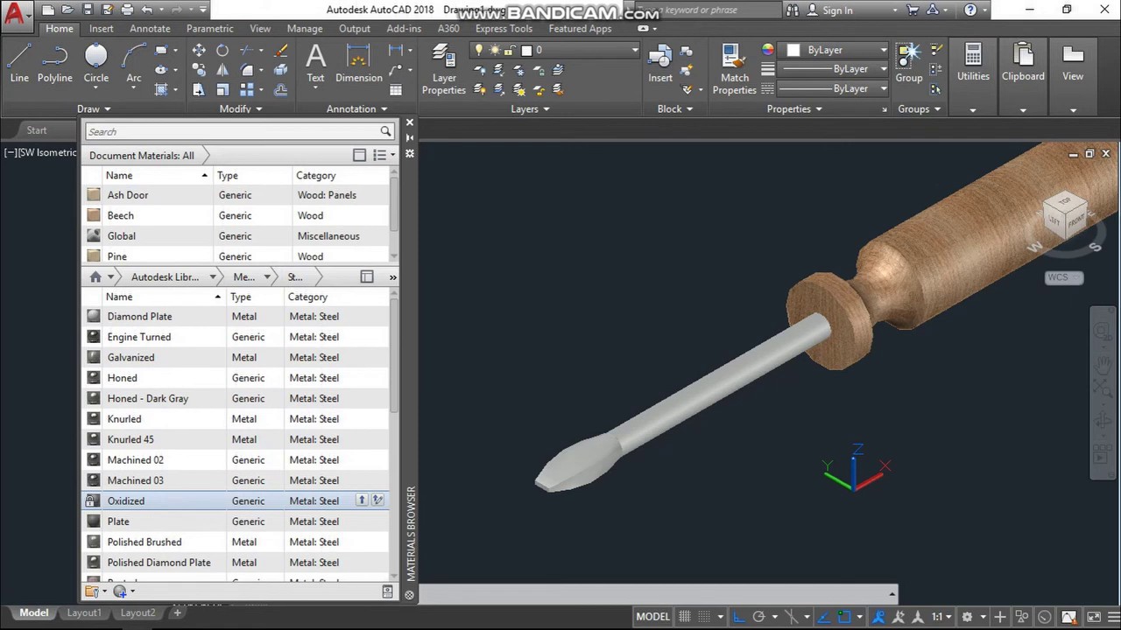
pyautogui.moveTo(126, 501); pyautogui.dragTo(718, 377)
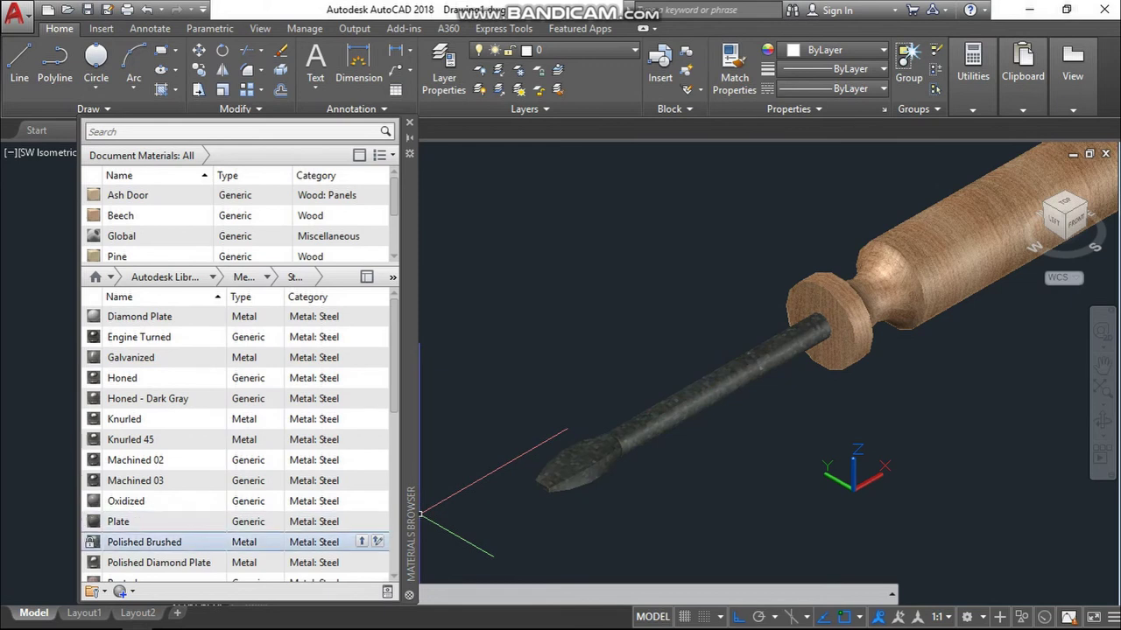
pyautogui.scroll(5, 569, 455)
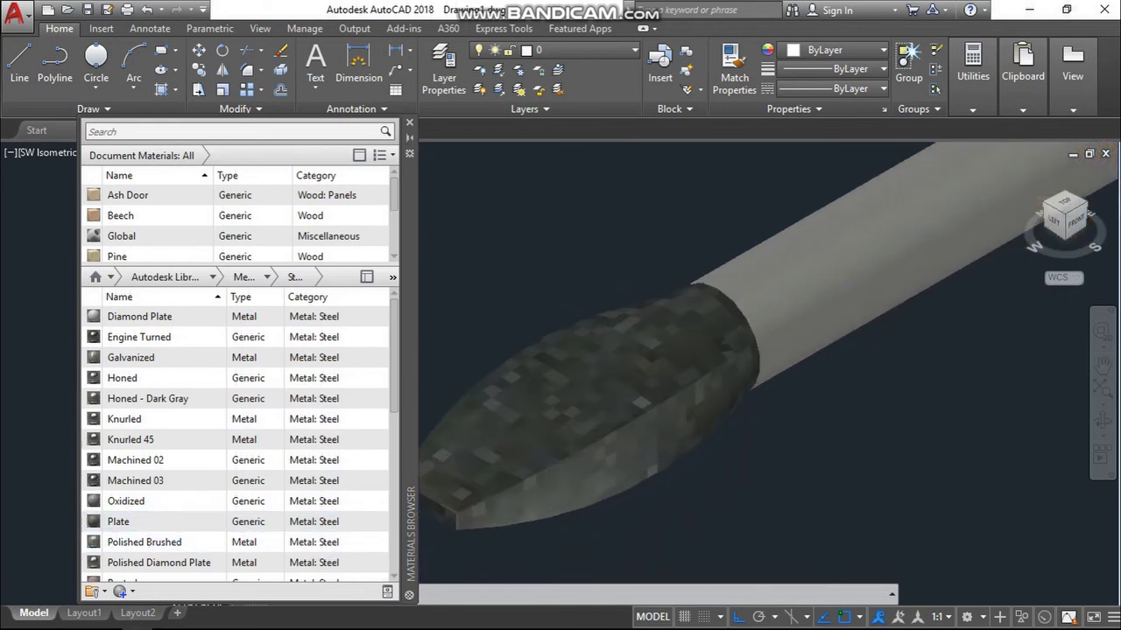
pyautogui.scroll(-5, 587, 468)
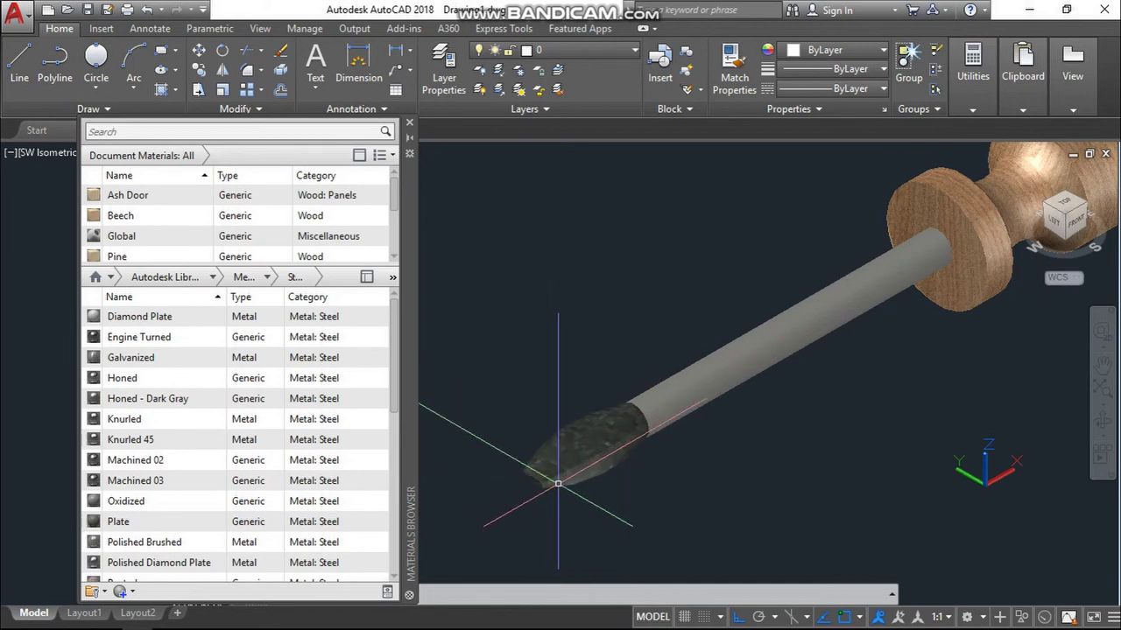
pyautogui.scroll(2, 557, 464)
pyautogui.scroll(1, 562, 451)
pyautogui.scroll(-2, 562, 451)
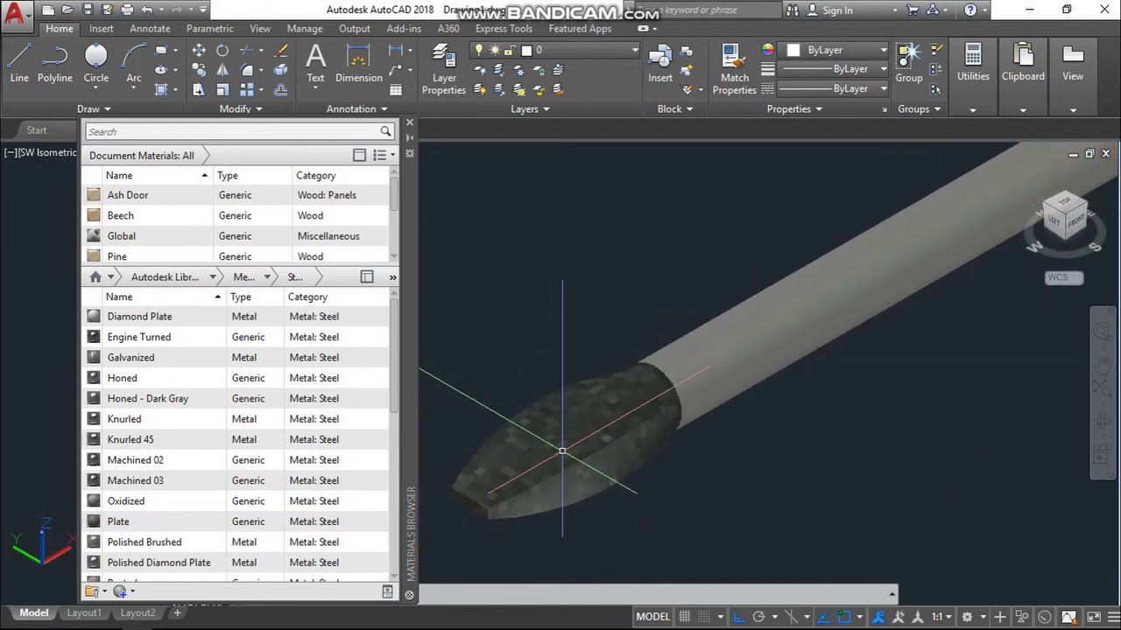
pyautogui.scroll(-2, 565, 452)
# Step: Apply Machined 02 steel to the selected shaft, then Galvanized, and finally Diamond Plate
pyautogui.moveTo(706, 457); pyautogui.dragTo(676, 466, button='middle')
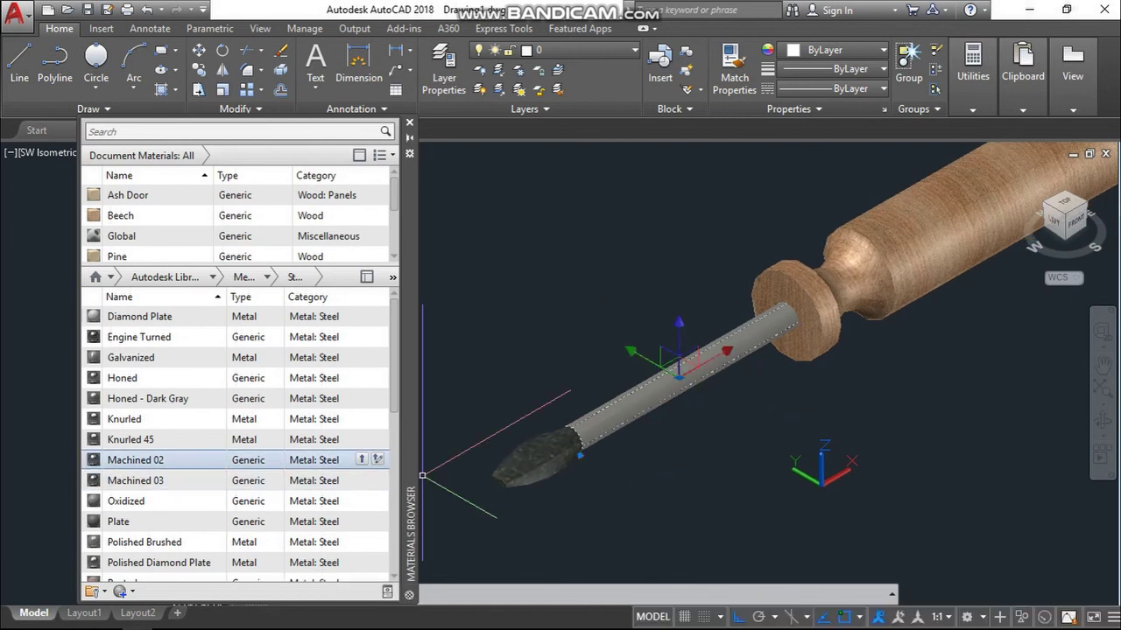
pyautogui.click(140, 460)
pyautogui.scroll(-3, 650, 441)
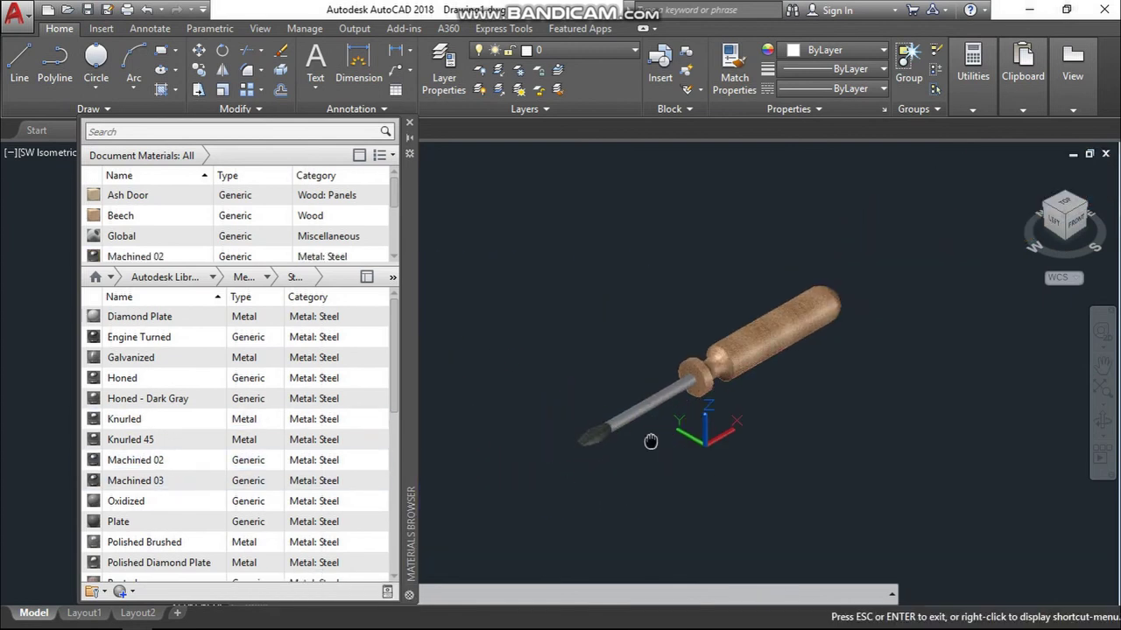
pyautogui.scroll(2, 650, 441)
pyautogui.scroll(3, 618, 431)
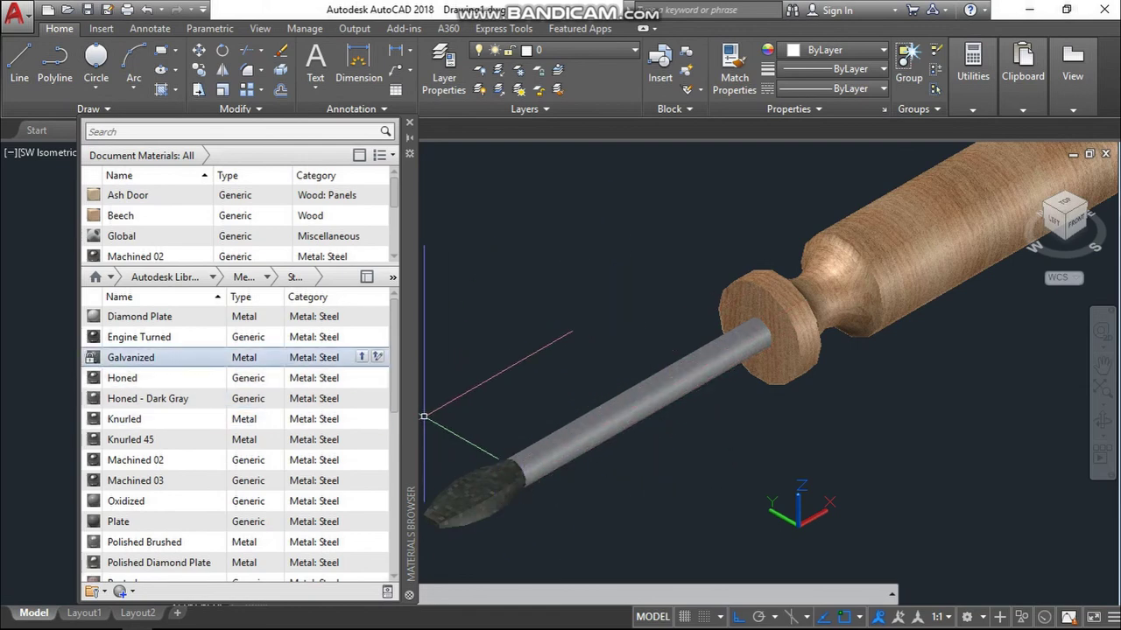
pyautogui.moveTo(131, 357); pyautogui.dragTo(628, 385)
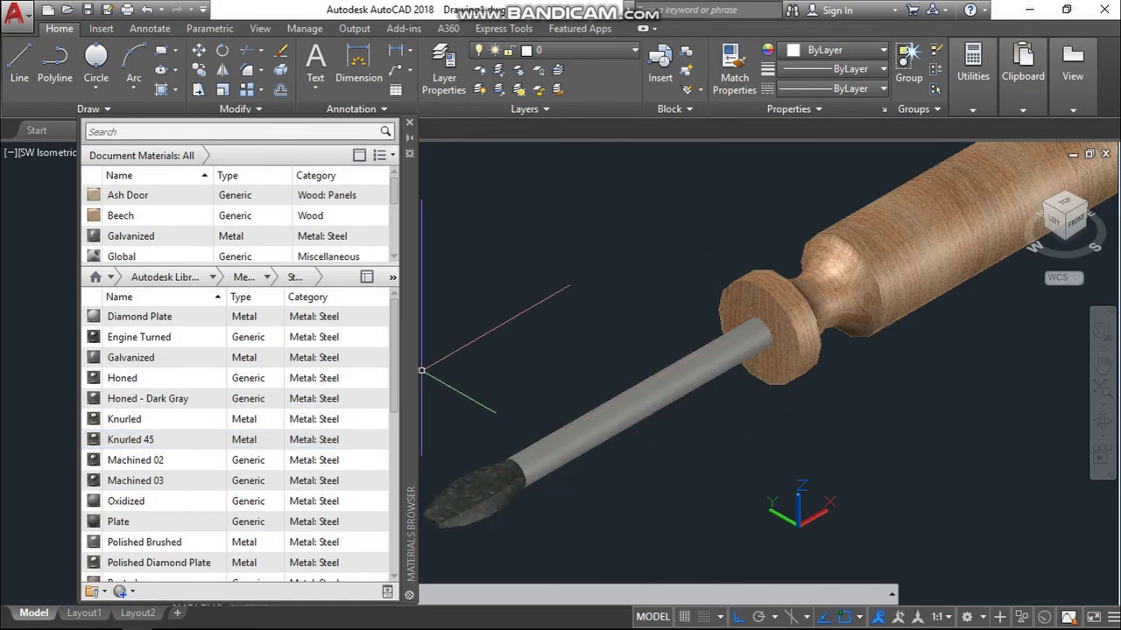
pyautogui.moveTo(422, 371); pyautogui.dragTo(542, 438)
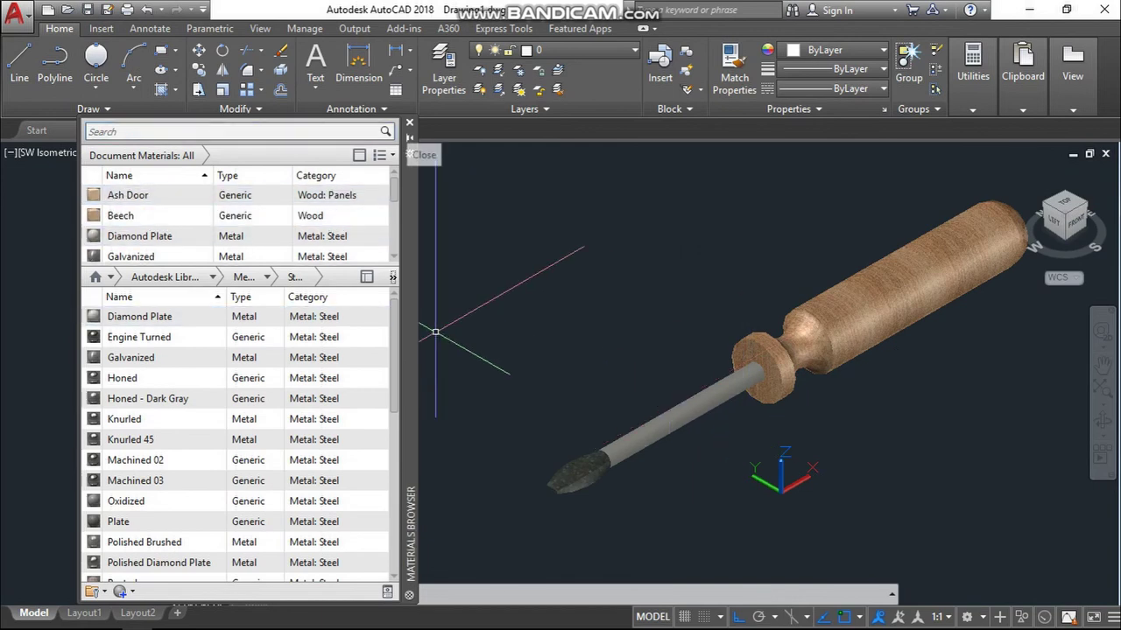
# Step: Close the Materials Browser, Zoom Extents (Z, E) on the whole screwdriver, and start 3D Orbit
pyautogui.click(409, 122)
pyautogui.write('z')
pyautogui.press('Return')
pyautogui.write('e')
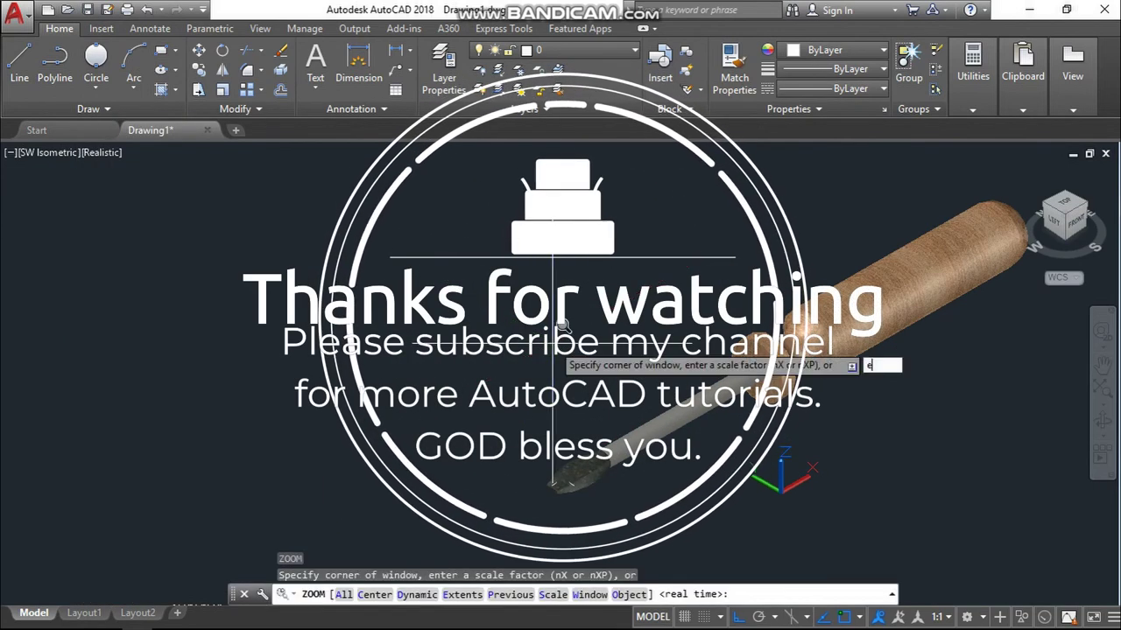
pyautogui.press('Return')
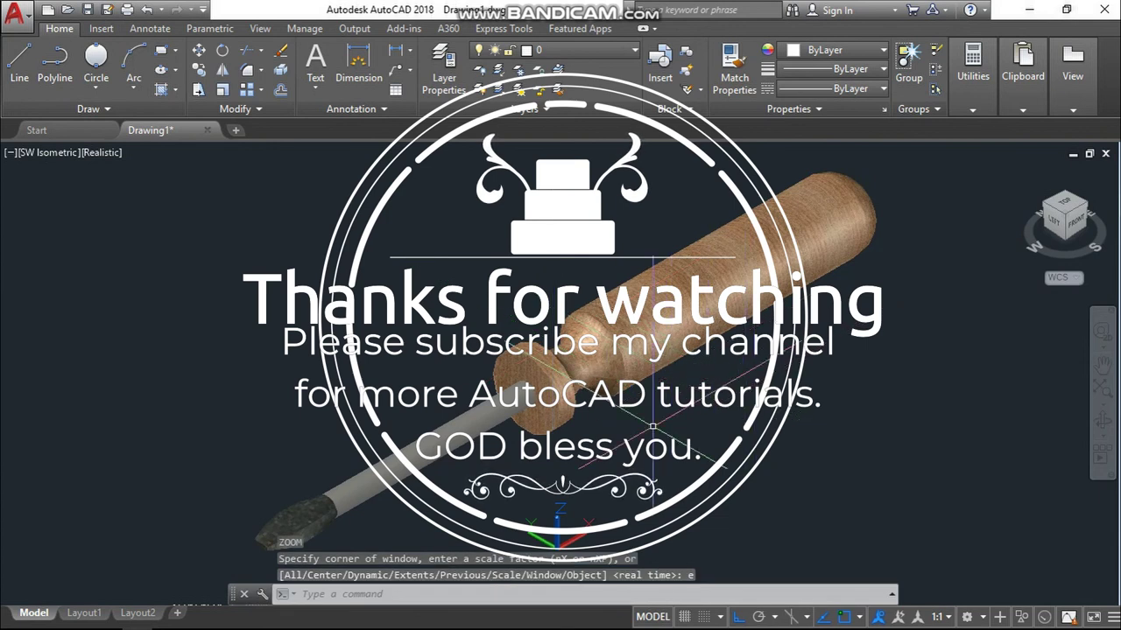
pyautogui.press('Escape')
pyautogui.press('Escape')
pyautogui.press('Escape')
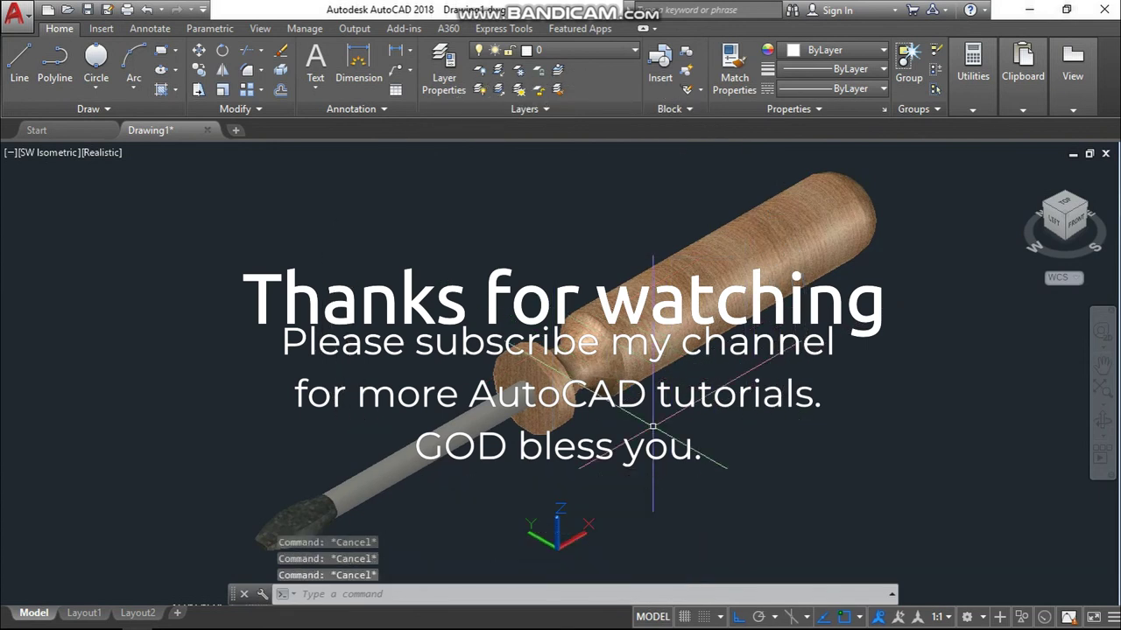
pyautogui.click(1101, 394)
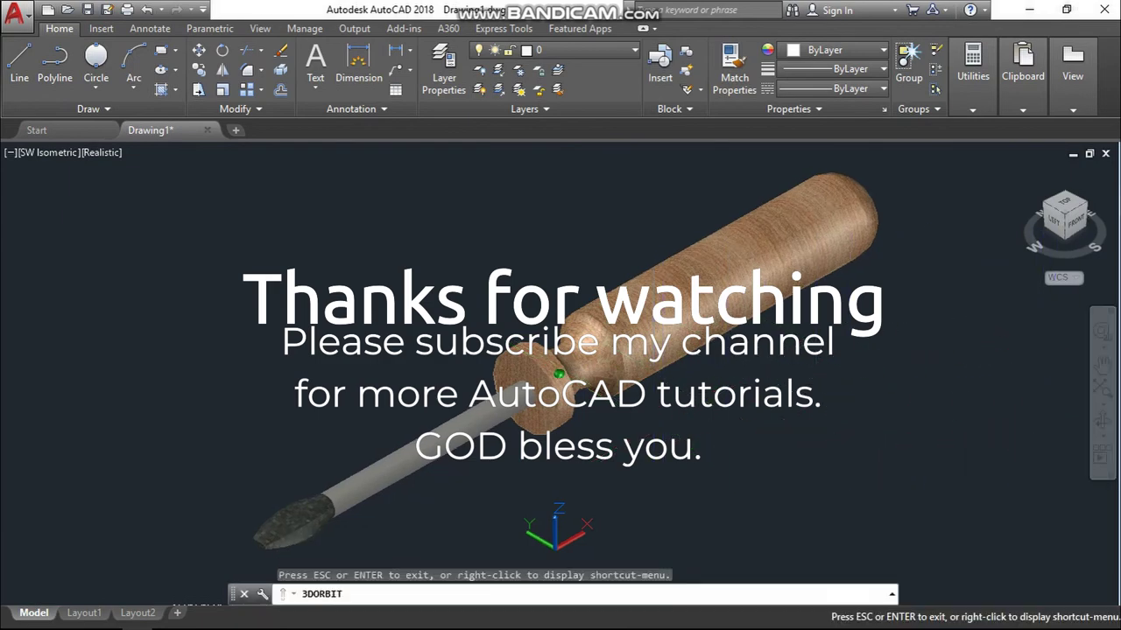